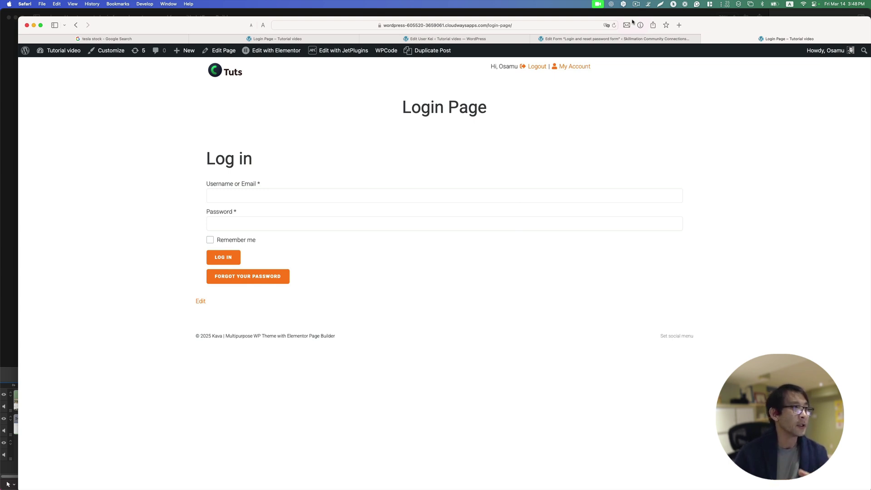
Switch the login page form to its Reset Password state via Forgot your password
click(233, 278)
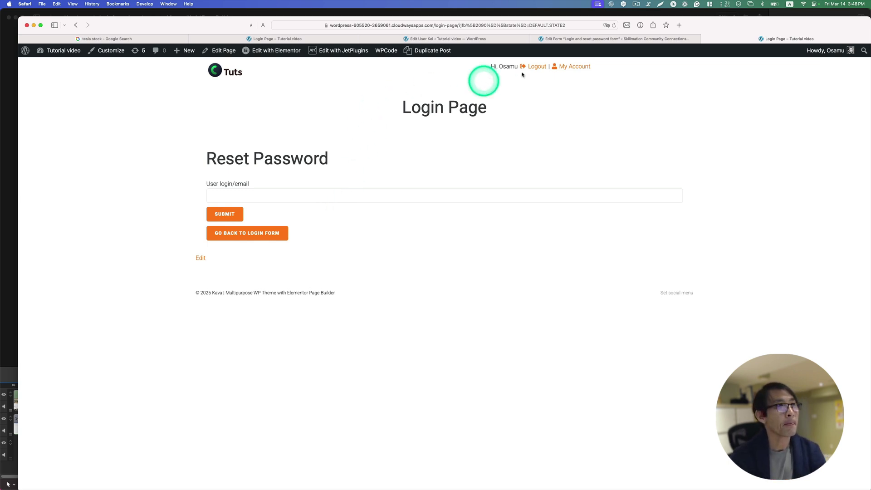
click(624, 4)
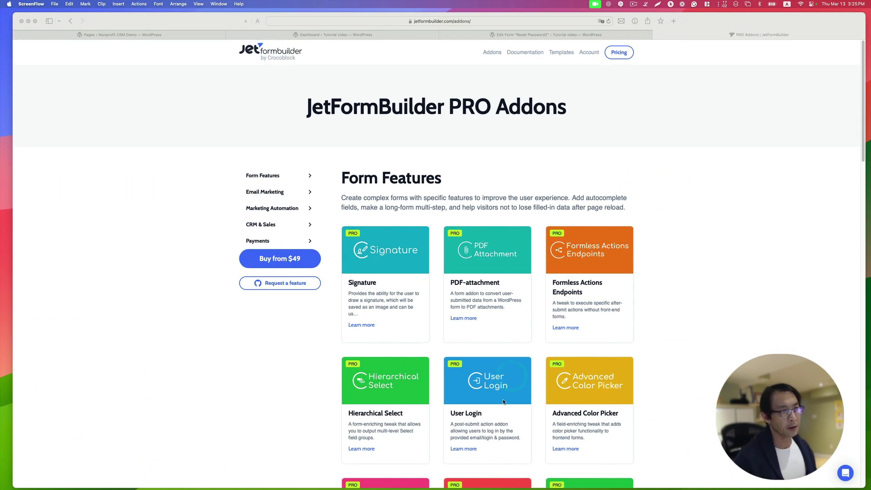
Open the User Login addon's details on the JetFormBuilder PRO Addons page
scroll(502, 404, down, 3)
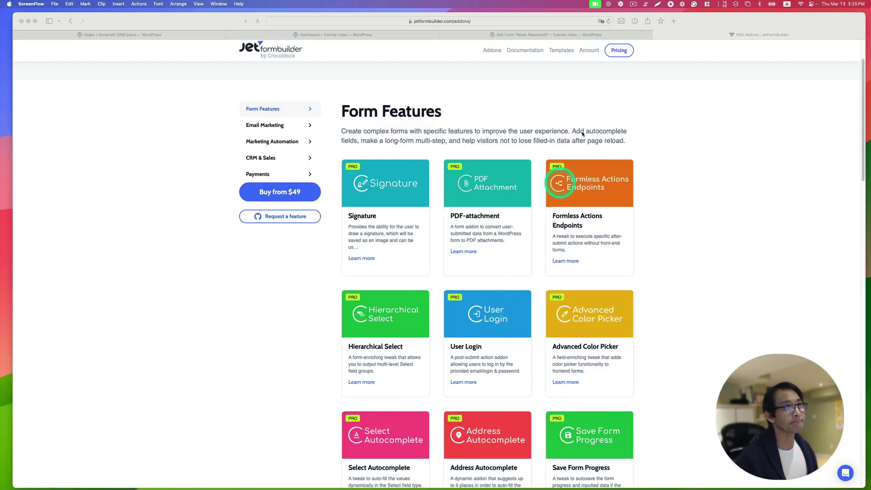
click(472, 384)
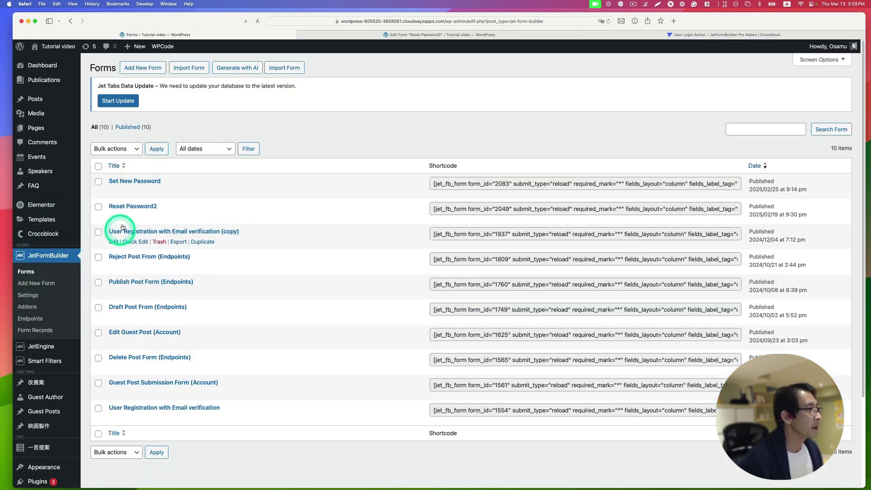
Create a new form titled 'Login and reset password form' and bring up the block inserter
click(140, 70)
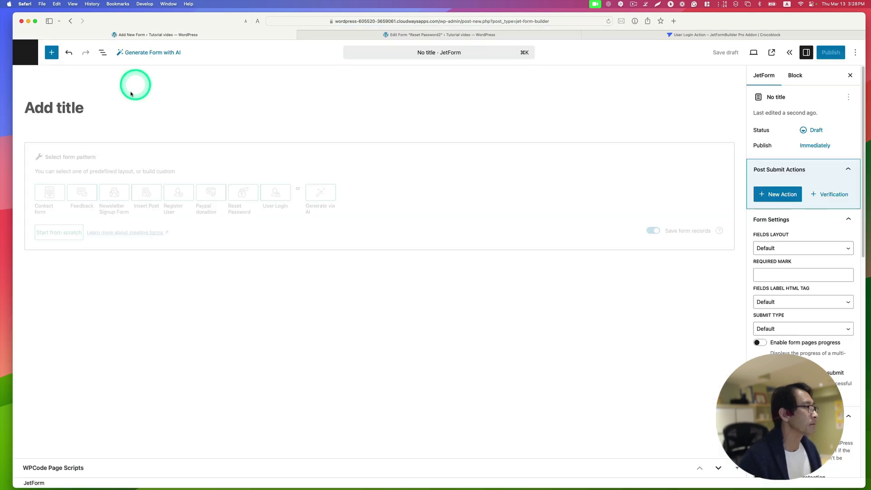
click(132, 117)
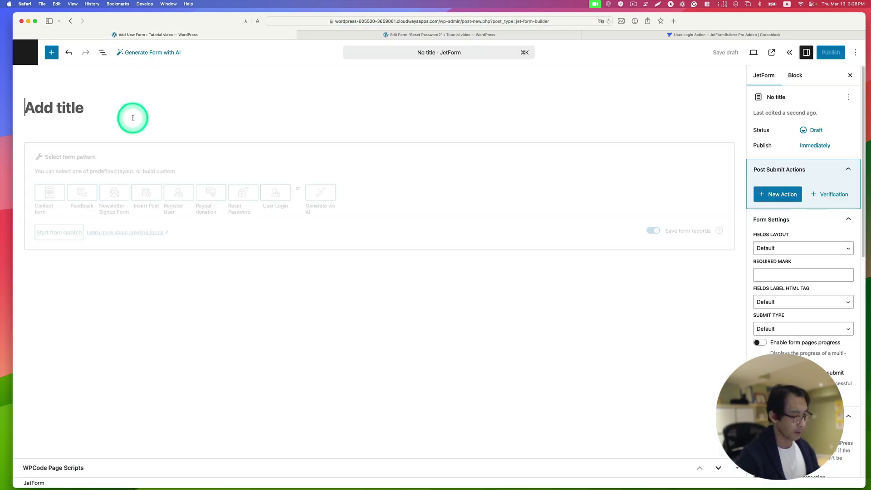
text(Login and reset pass)
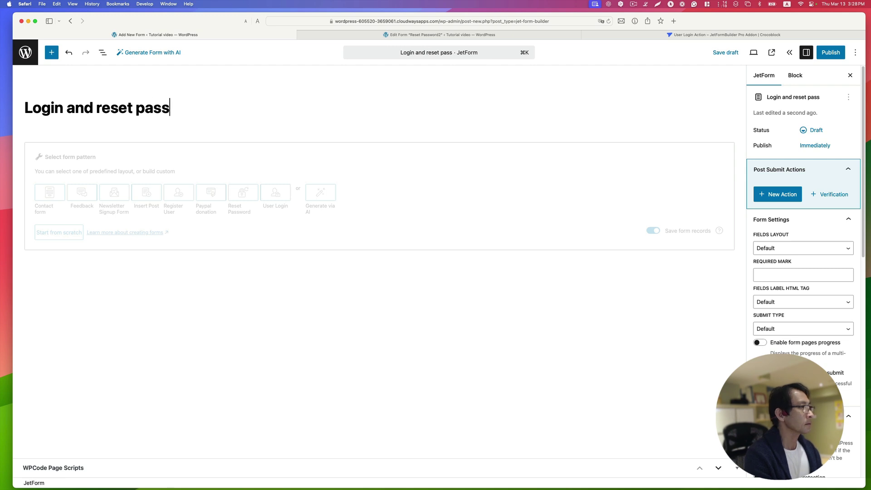
text(word formcondi)
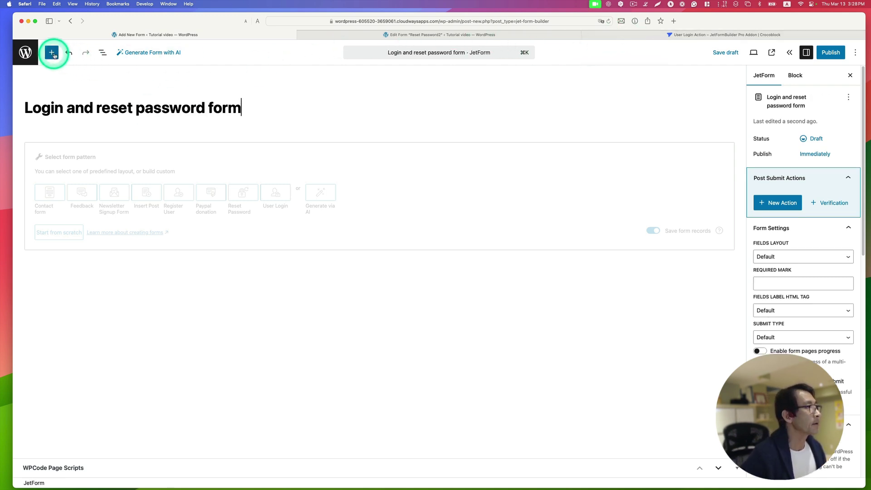
click(55, 57)
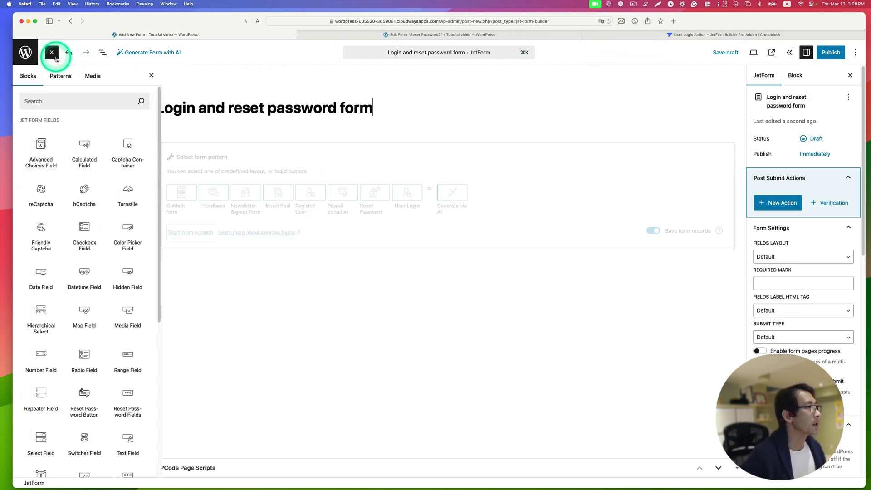
Add a Conditional Block to the form, found by searching 'cond'
click(110, 108)
text(cond)
drag(42, 136, 211, 251)
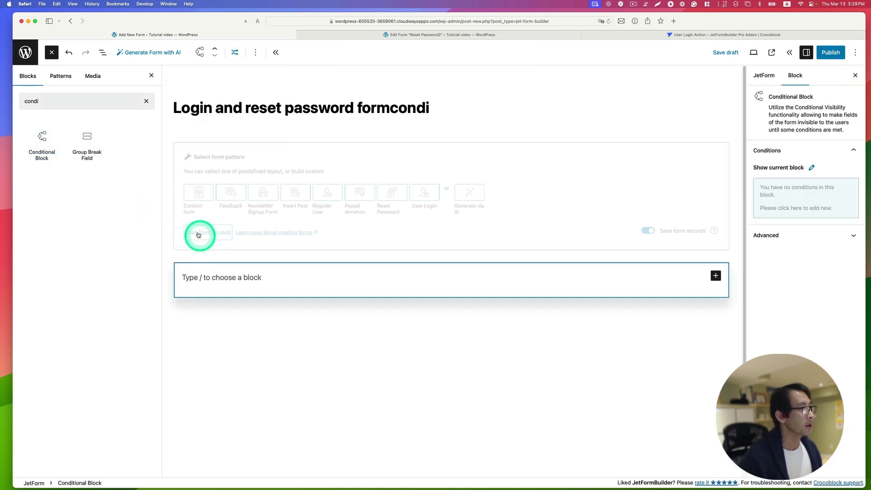
Place a Heading inside the Conditional Block reading 'Log in'
click(84, 103)
text(head)
mouse_move(41, 135)
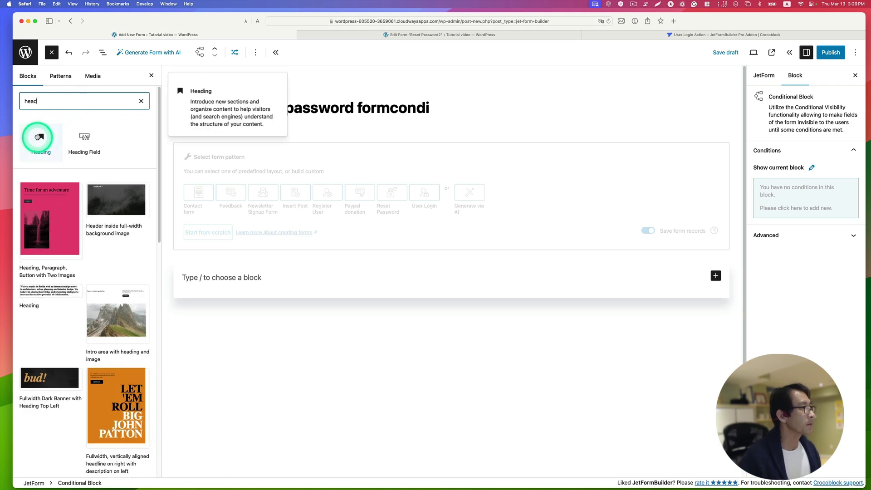
drag(41, 136, 223, 285)
text(Logikn)
key(BackSpace)
key(BackSpace)
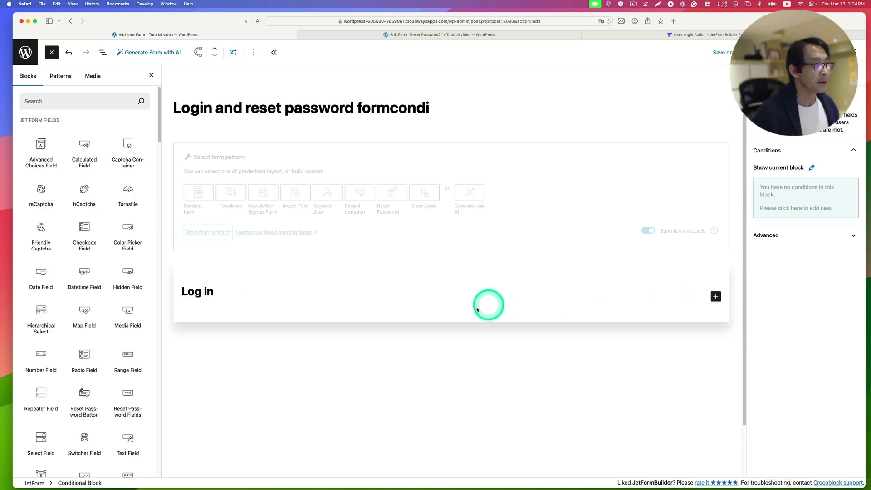
Add a Text Field beneath the Log in heading
click(716, 297)
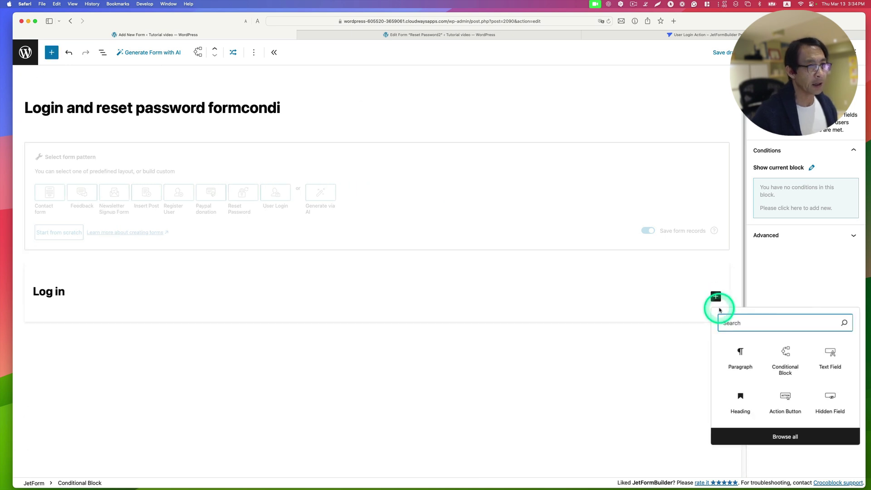
click(829, 352)
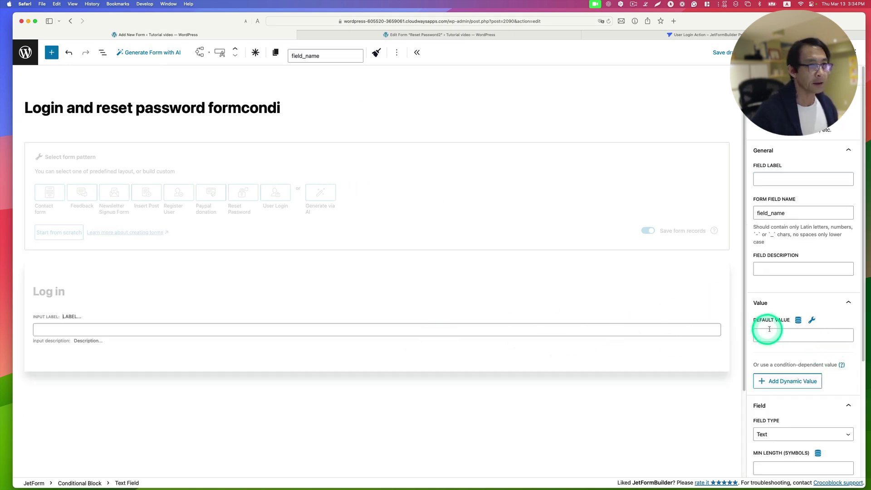
click(468, 328)
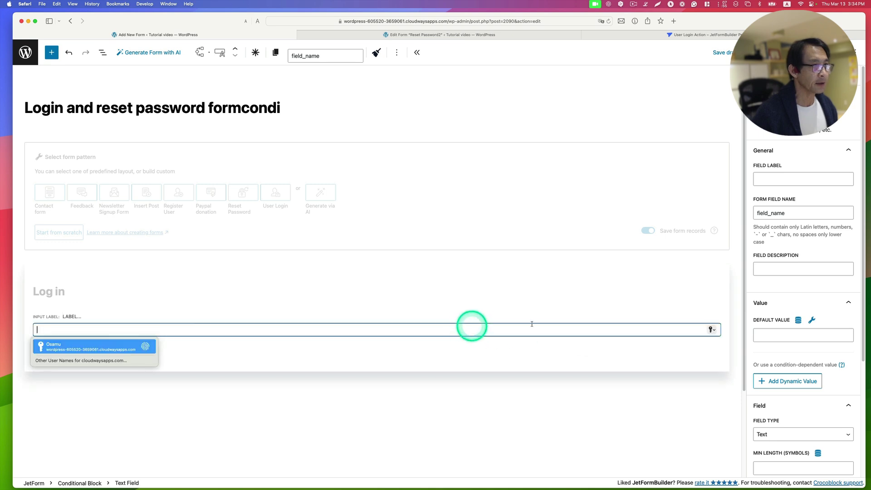
Duplicate the text field from its List View options menu
right_click(243, 325)
key(Escape)
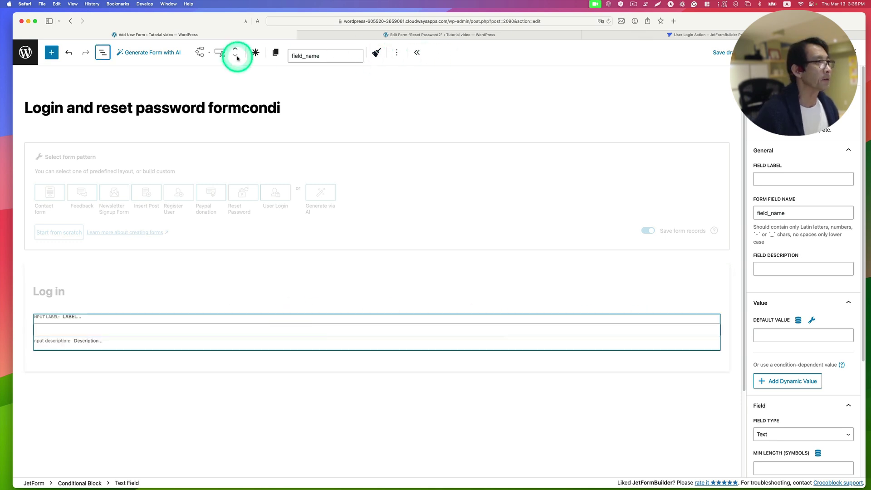
click(101, 53)
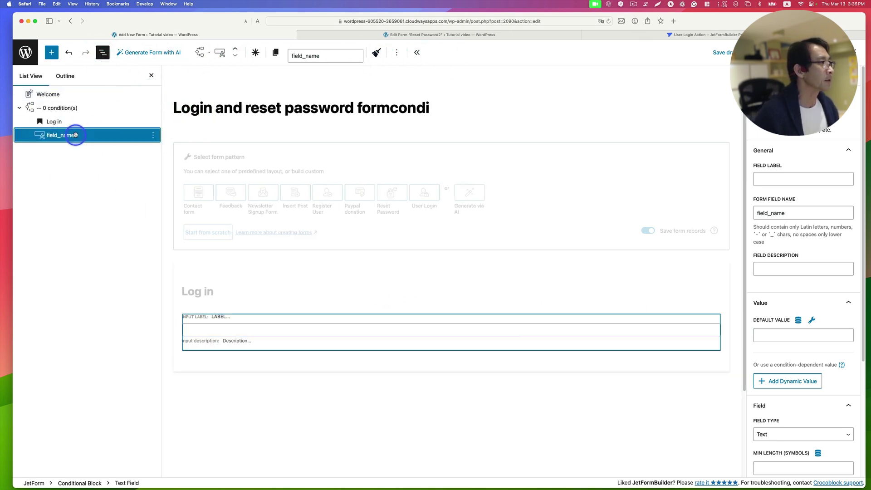
click(153, 134)
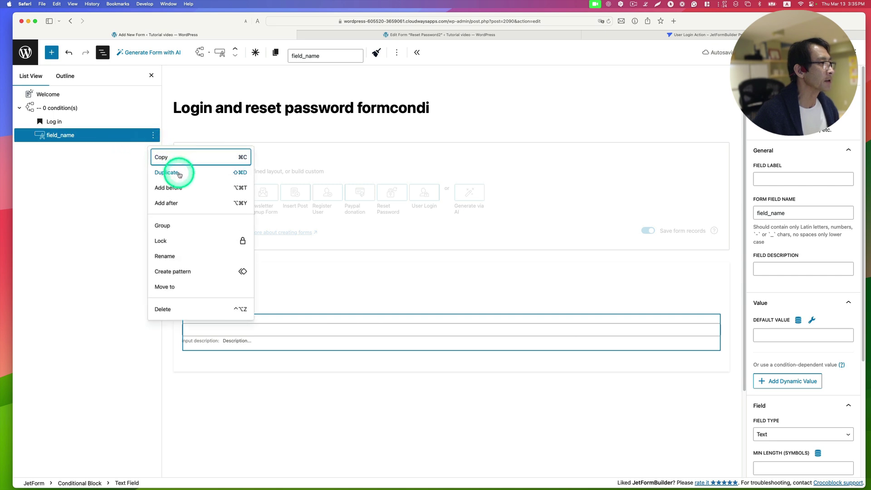
click(177, 172)
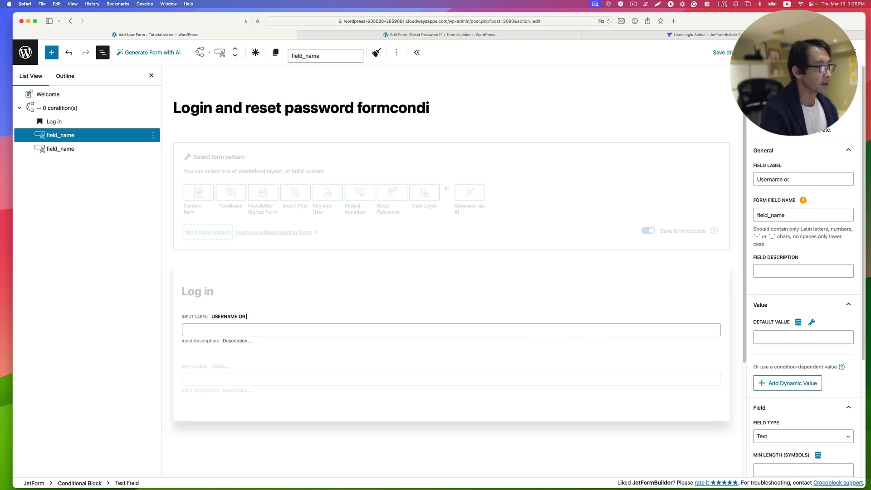
Label the second field 'Password' and set field names username_or_email and password
click(217, 377)
click(230, 369)
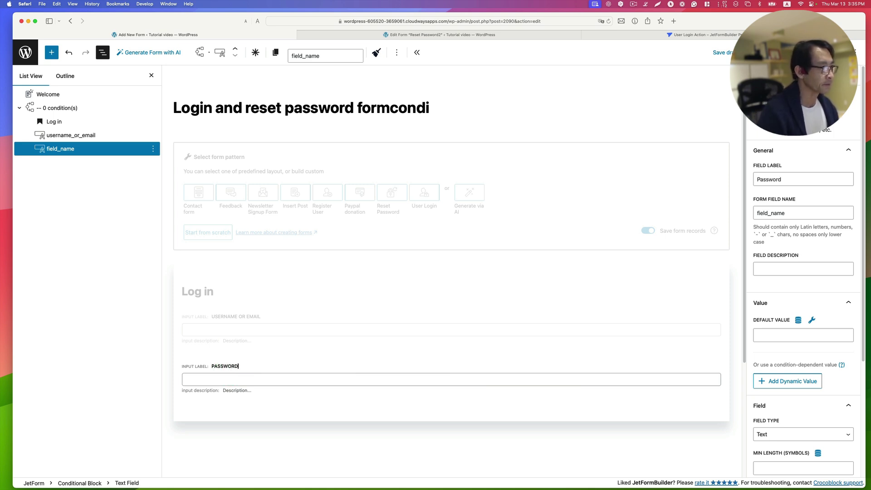
click(272, 330)
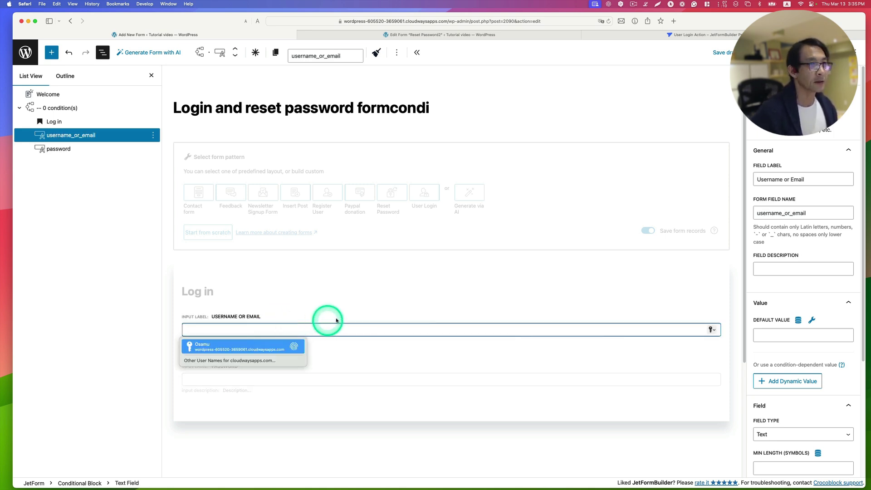
scroll(799, 292, down, 5)
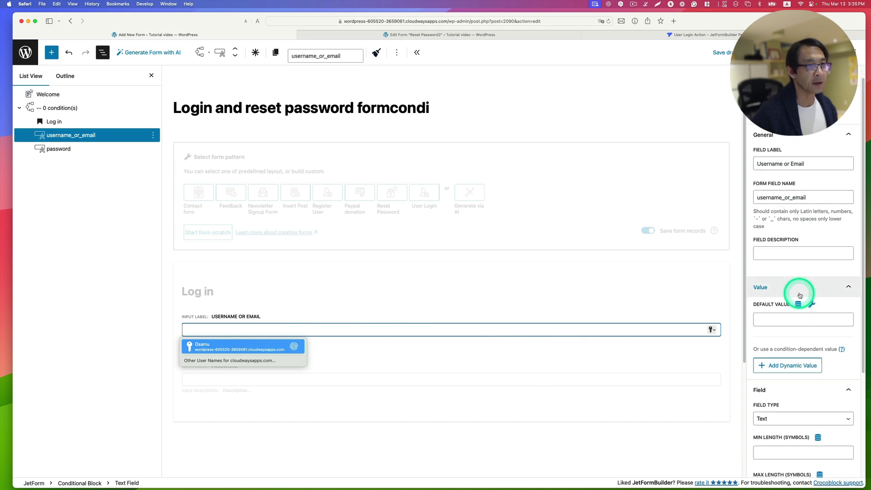
scroll(801, 295, up, 2)
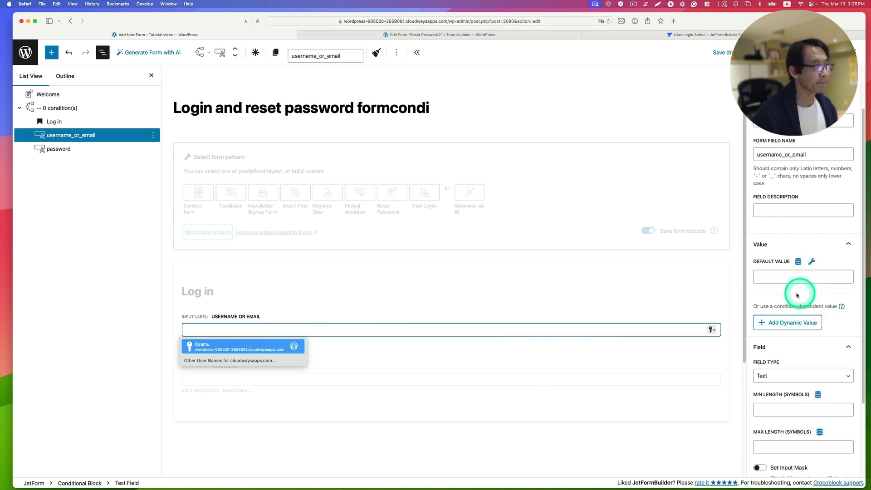
Set the password field's Field Type to Password
click(348, 393)
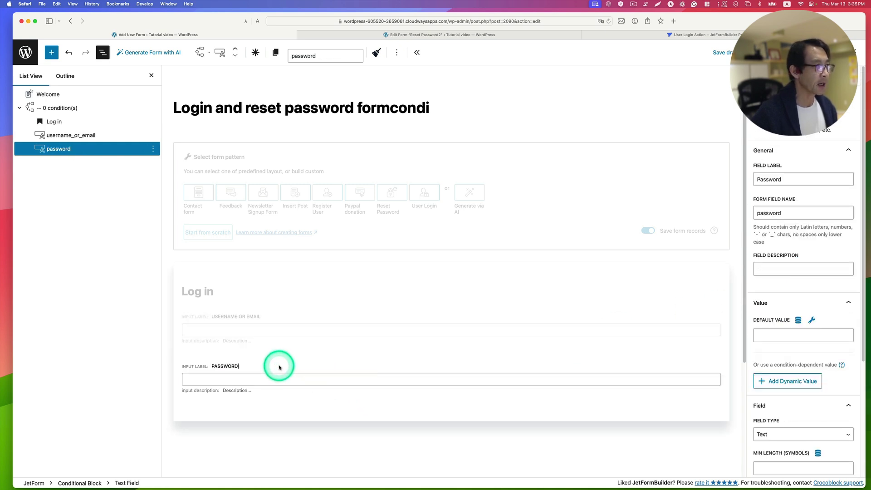
scroll(798, 269, down, 3)
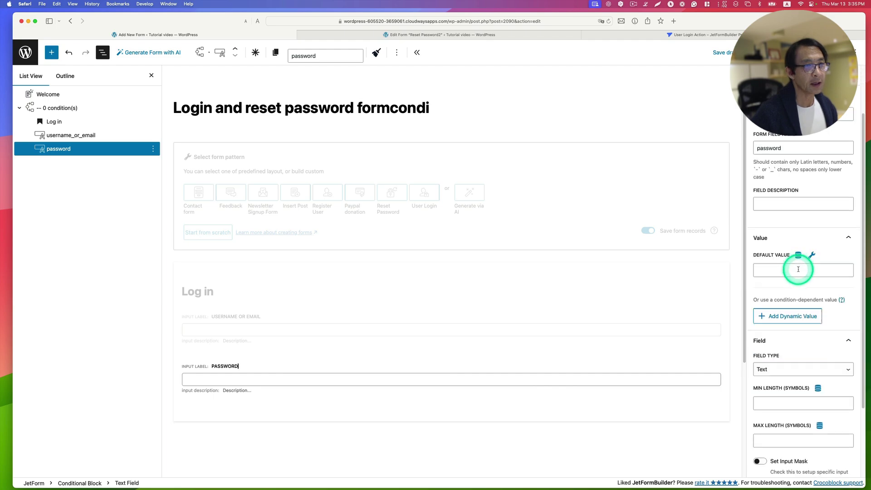
scroll(798, 269, down, 1)
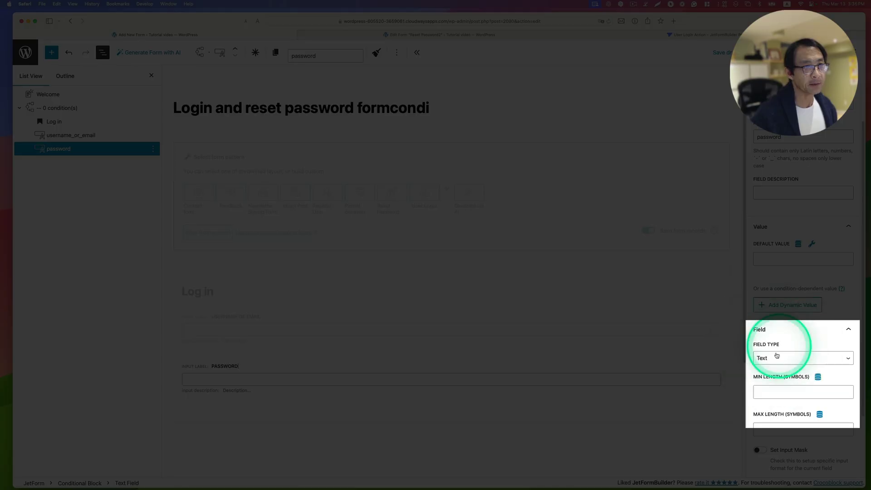
click(777, 357)
click(777, 391)
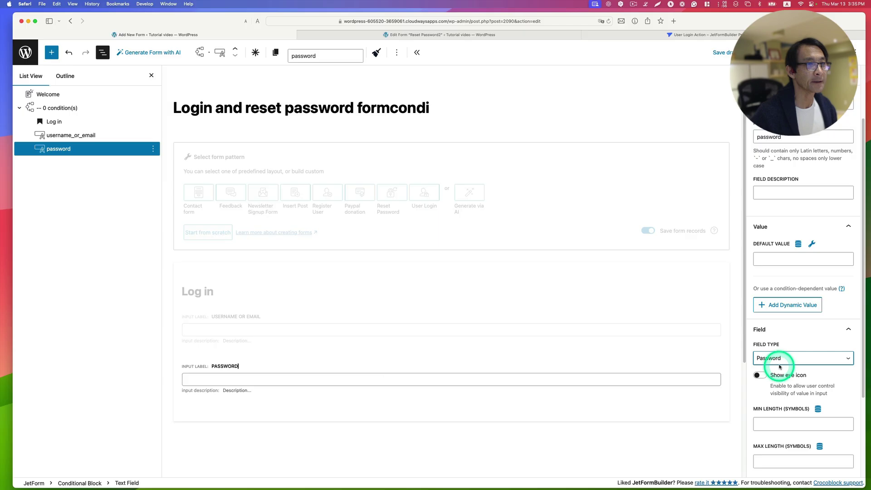
click(239, 316)
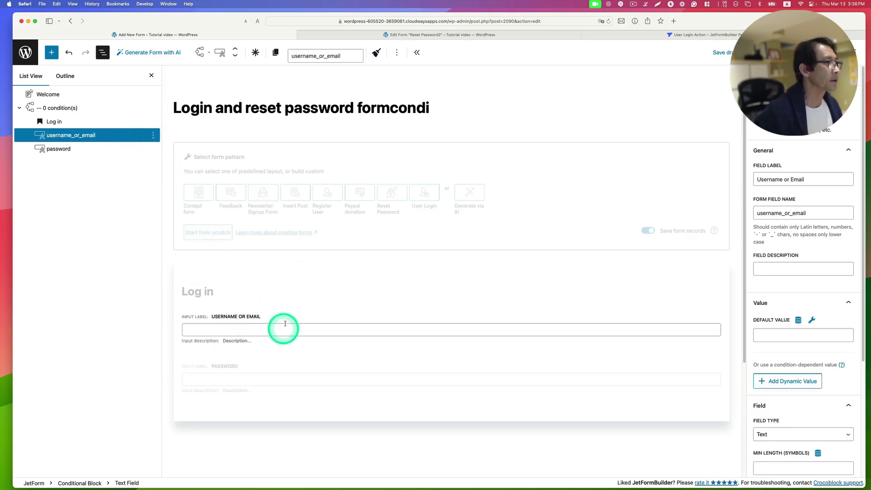
Mark both the Username or Email and Password fields as required
click(255, 54)
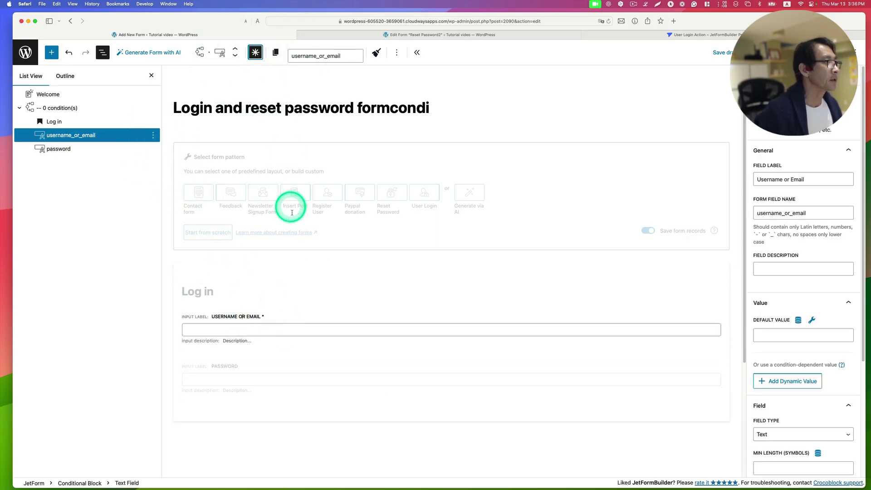
click(243, 367)
click(255, 53)
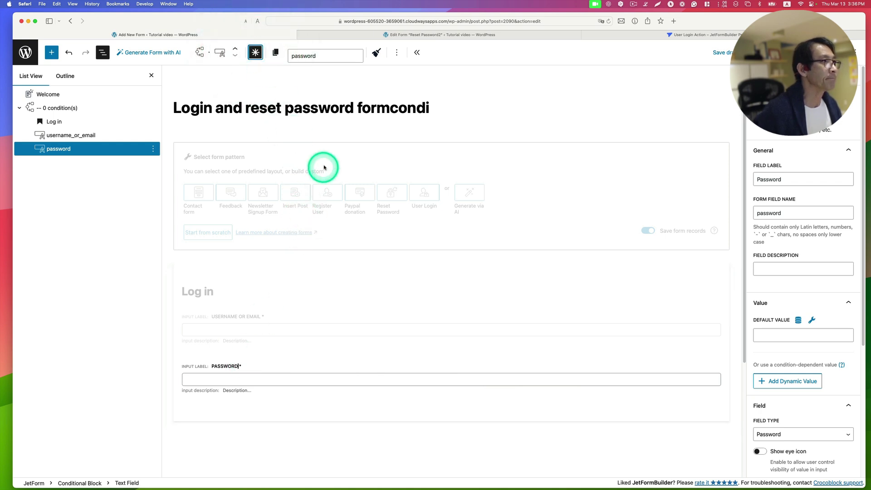
Review the fields' settings, then search the inserter for 'check' blocks
scroll(506, 351, down, 2)
click(485, 271)
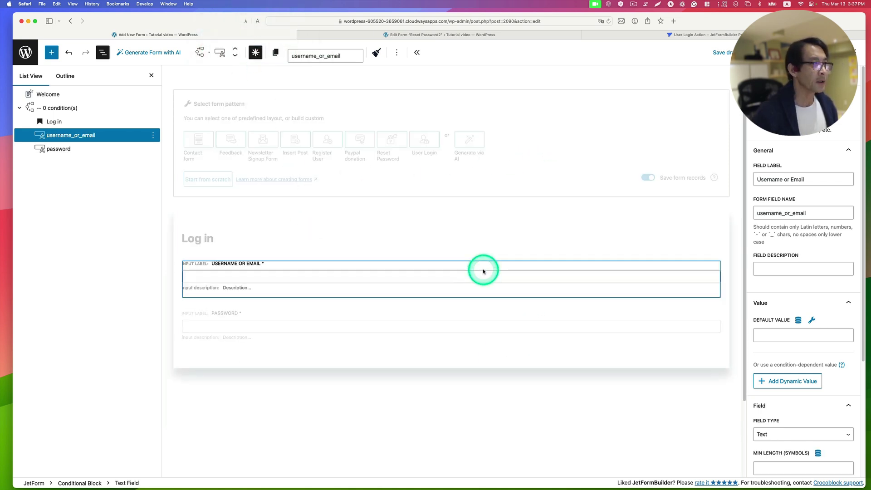
click(501, 318)
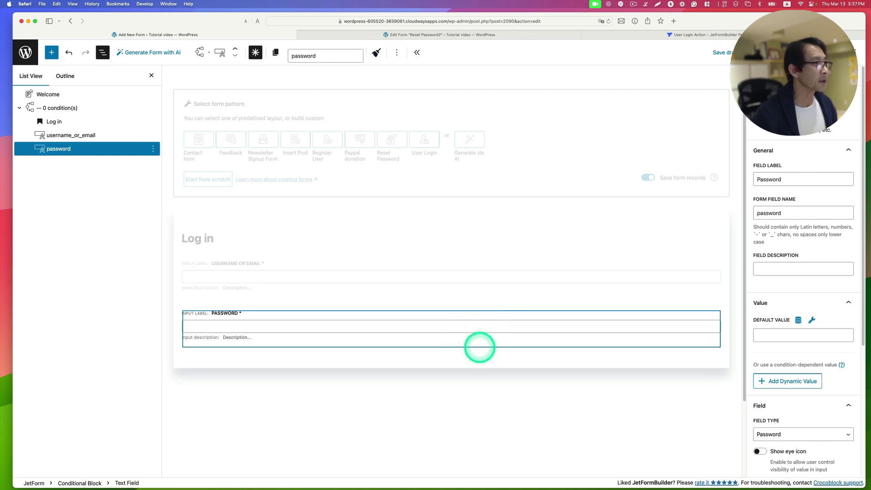
click(548, 356)
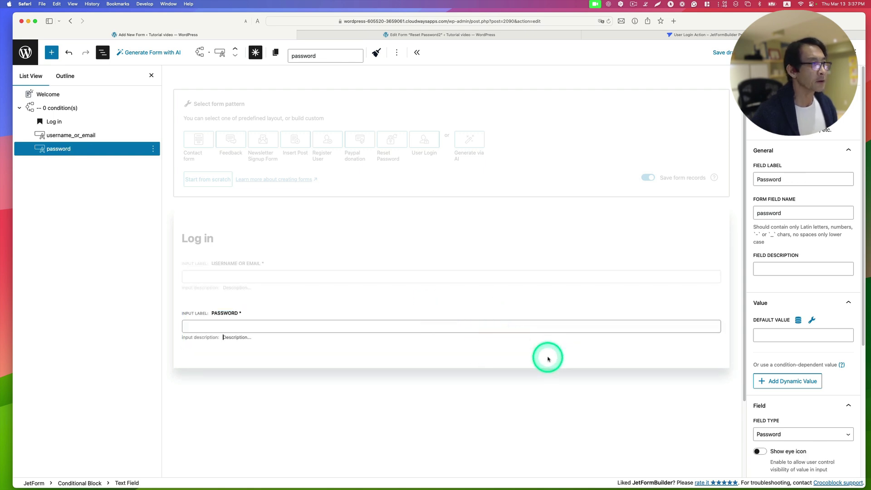
click(716, 346)
text(check)
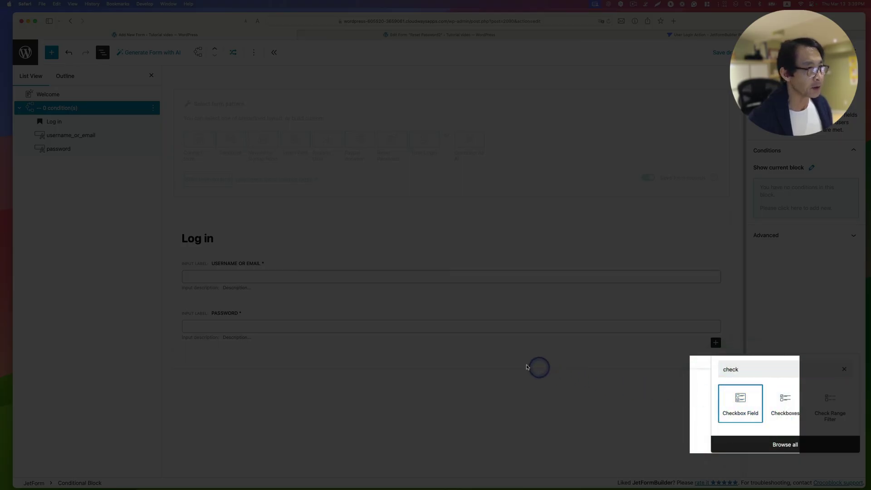
Insert a Checkbox Field and label it 'Remember me'
click(736, 410)
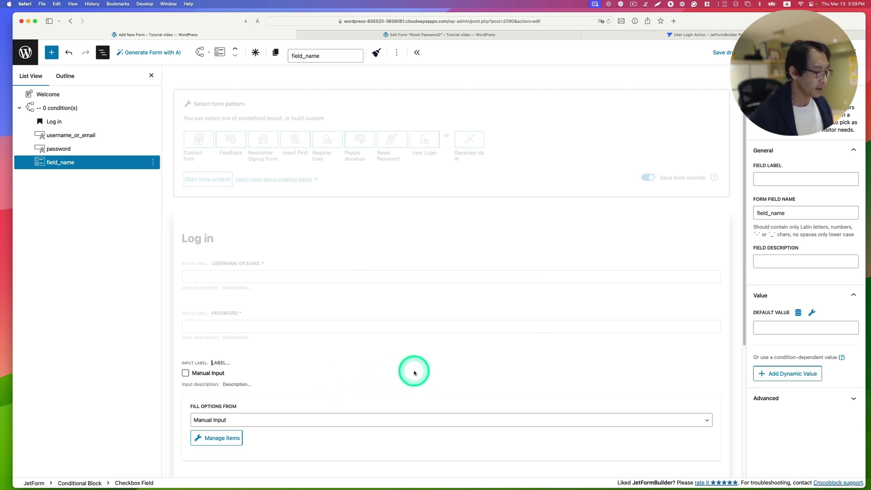
scroll(414, 372, down, 3)
text(Remem)
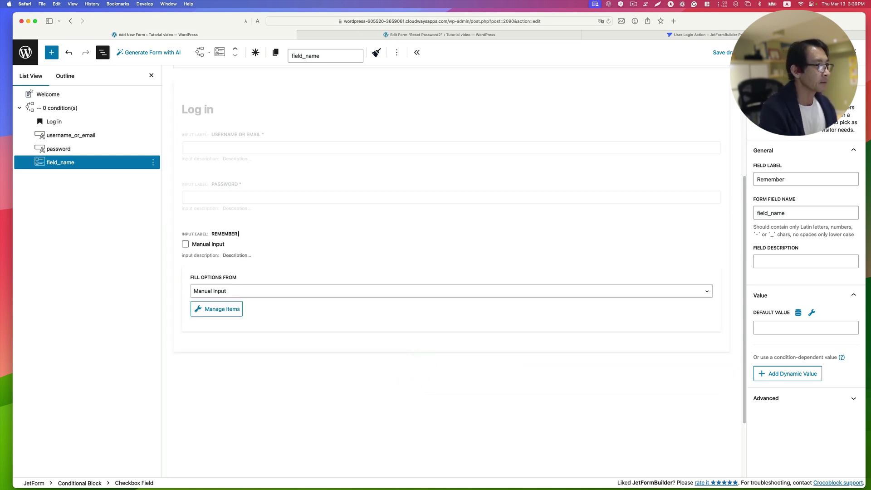
Give the checkbox one option labelled 'Remember me' with value 1 and save it
click(233, 308)
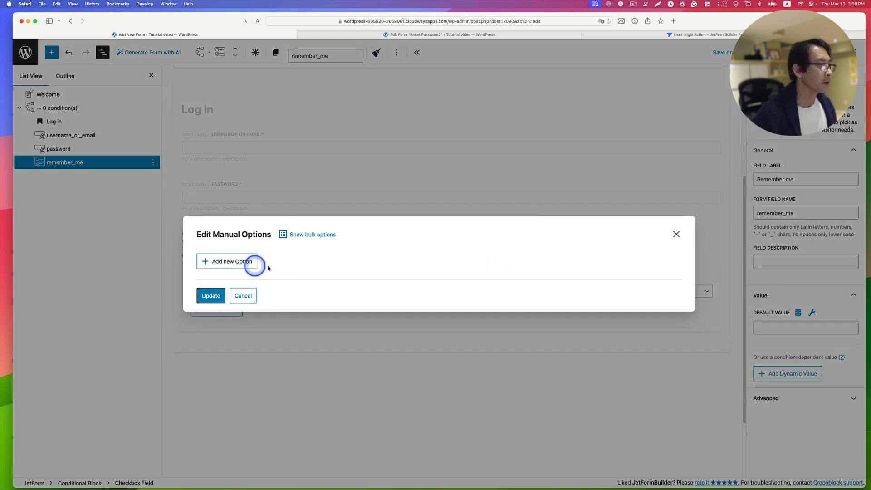
click(251, 264)
click(380, 232)
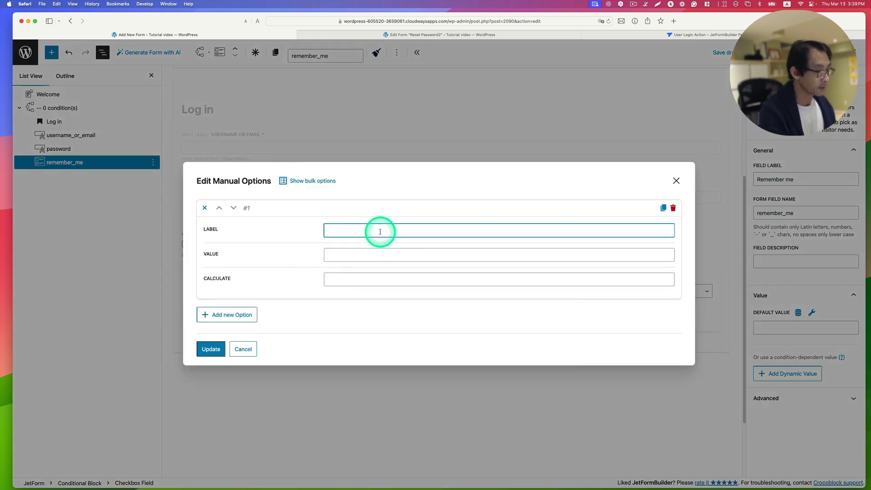
click(360, 251)
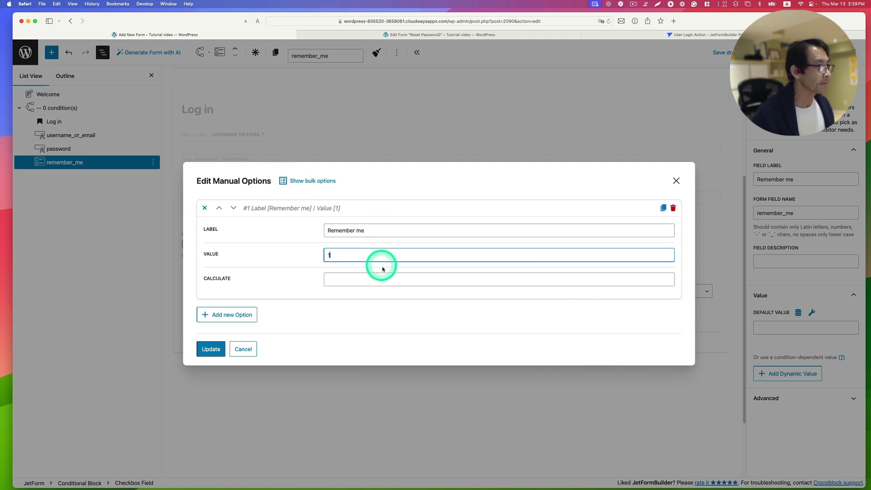
click(214, 348)
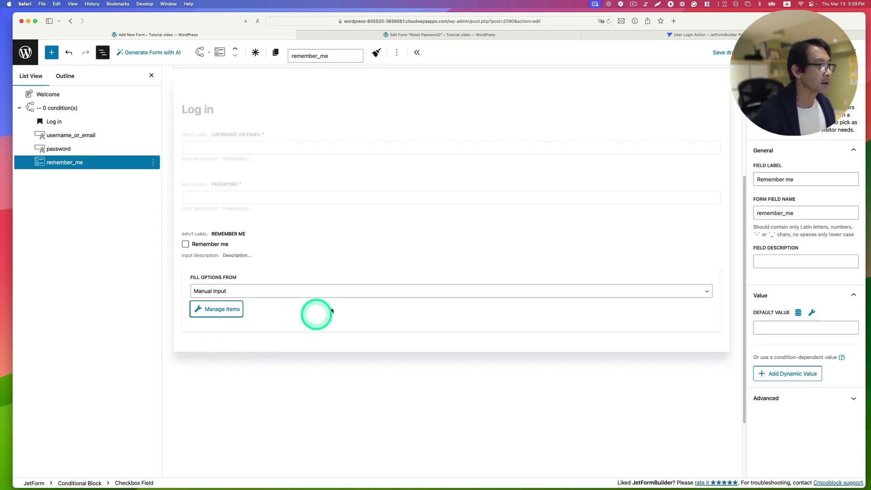
click(244, 236)
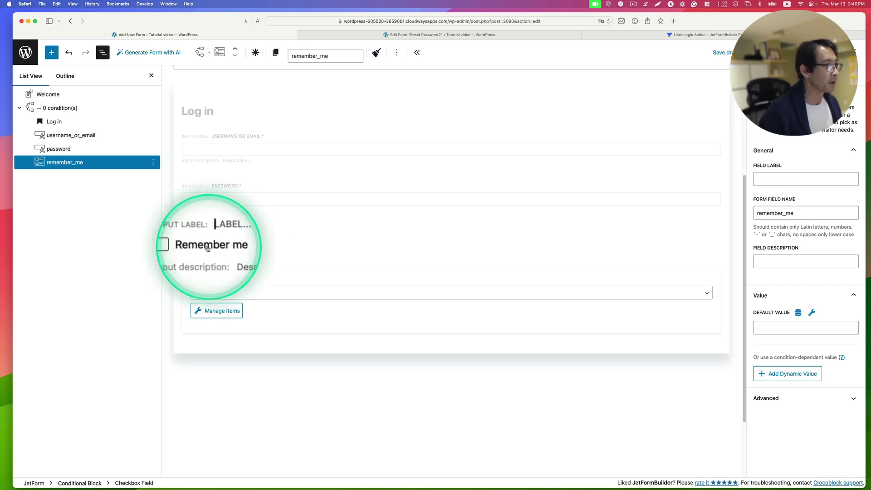
Add an Action Button below the checkbox and change its label from Submit to 'Log in'
click(716, 264)
click(717, 261)
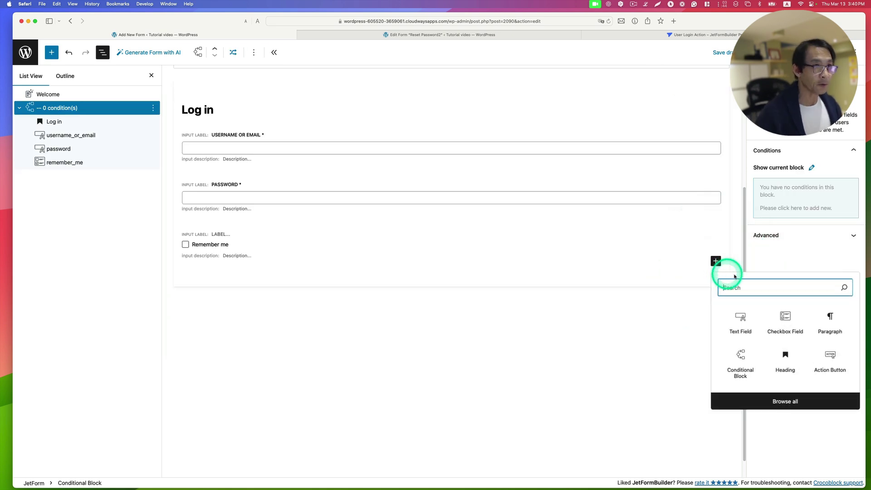
text(action)
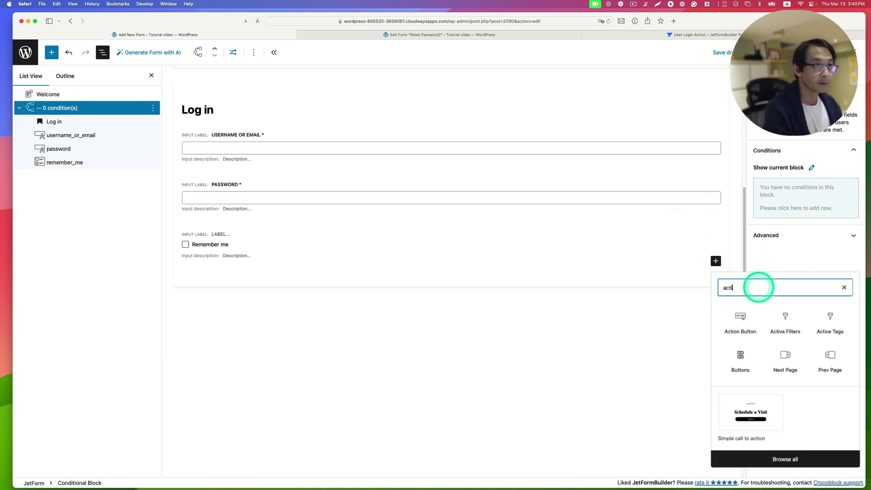
click(741, 318)
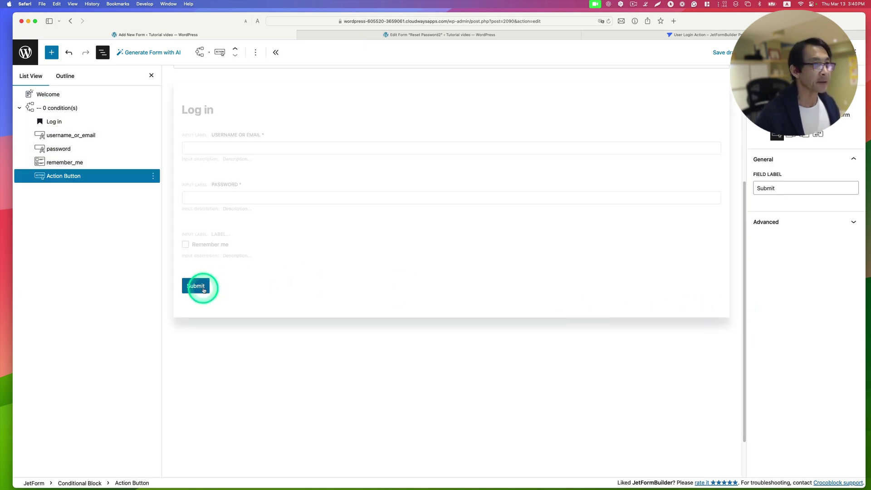
double_click(761, 188)
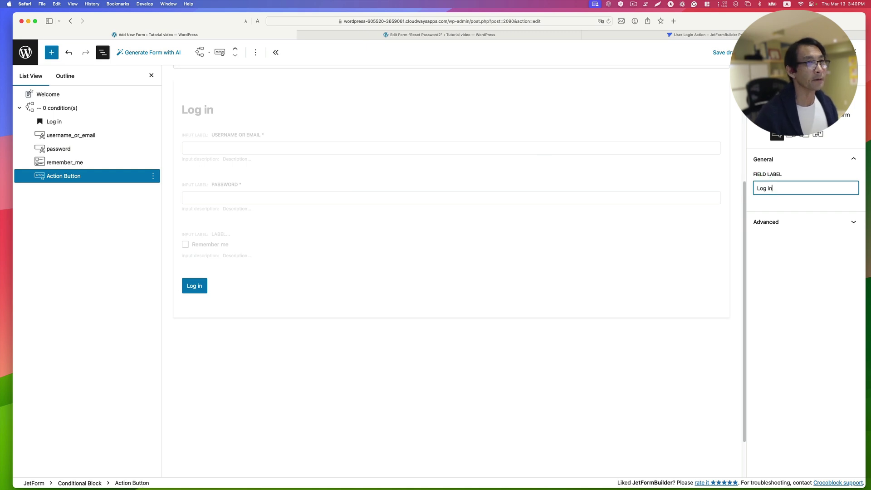
click(189, 87)
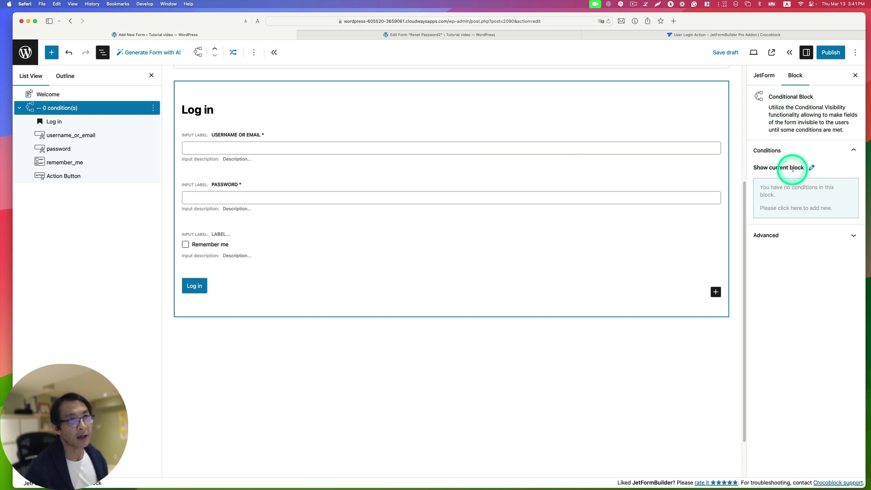
Give the Conditional Block a Show if rule: Is render state equals DEFAULT.STATE
mouse_move(794, 191)
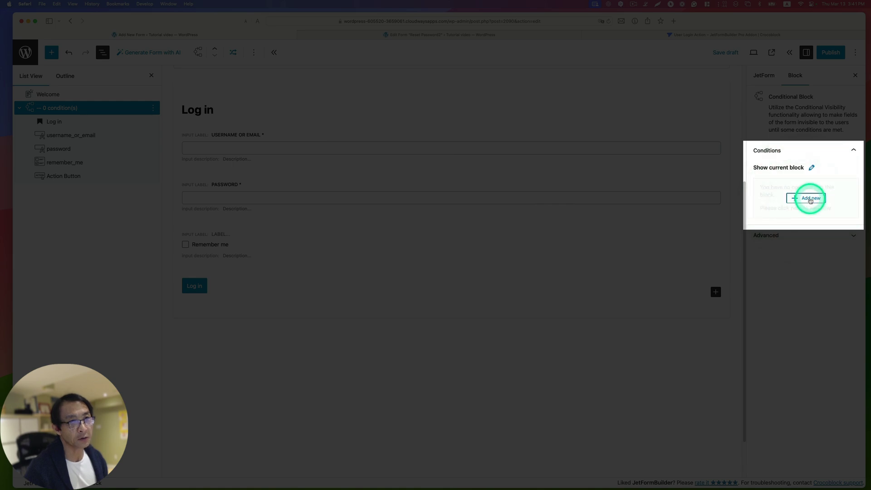
click(811, 200)
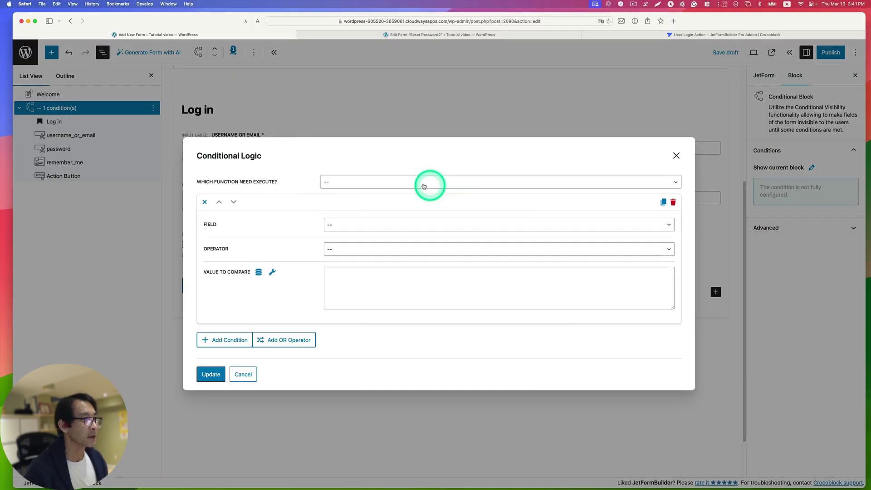
click(411, 182)
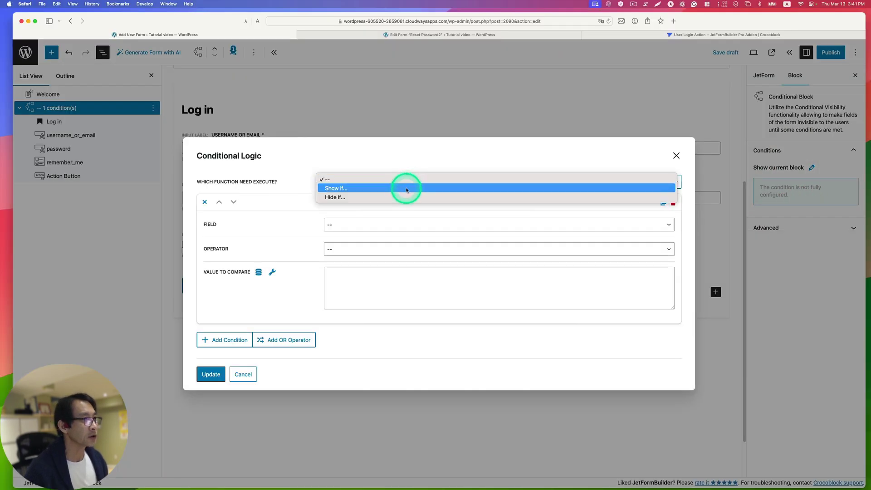
click(405, 188)
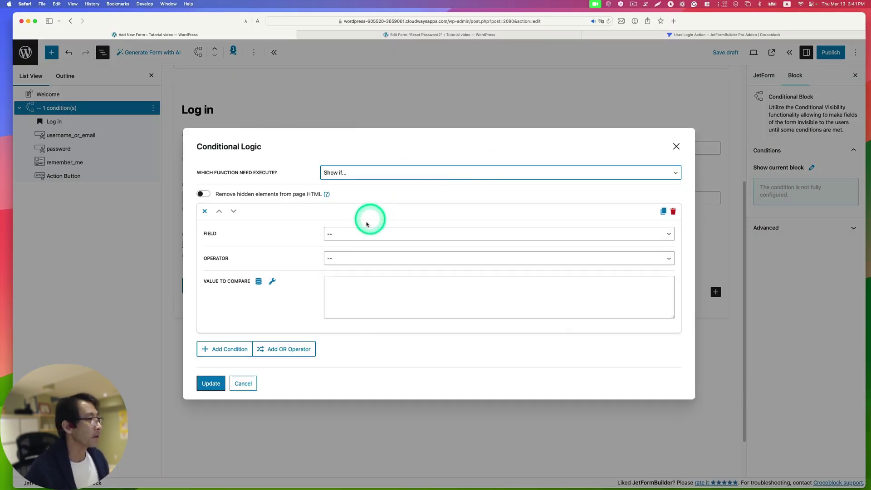
click(334, 259)
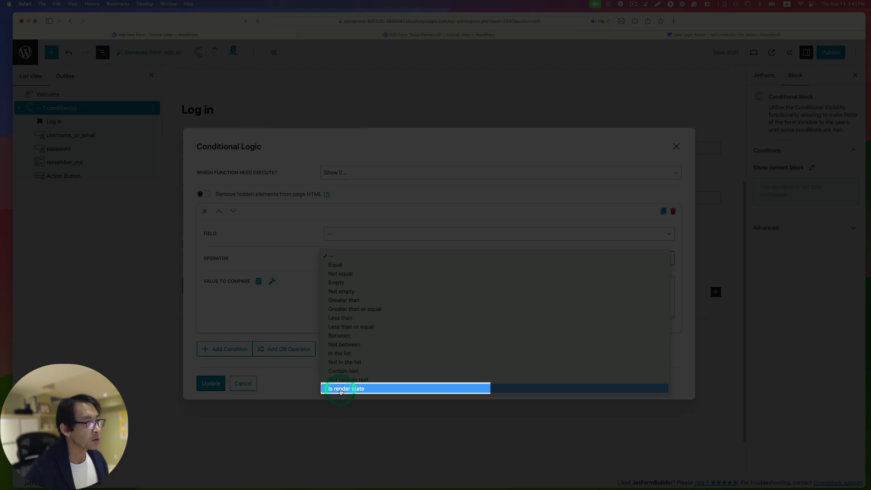
click(347, 389)
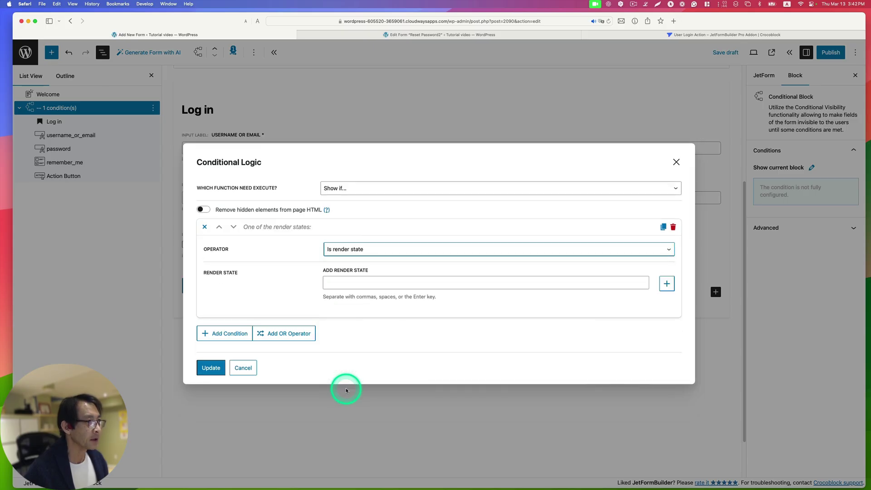
click(372, 284)
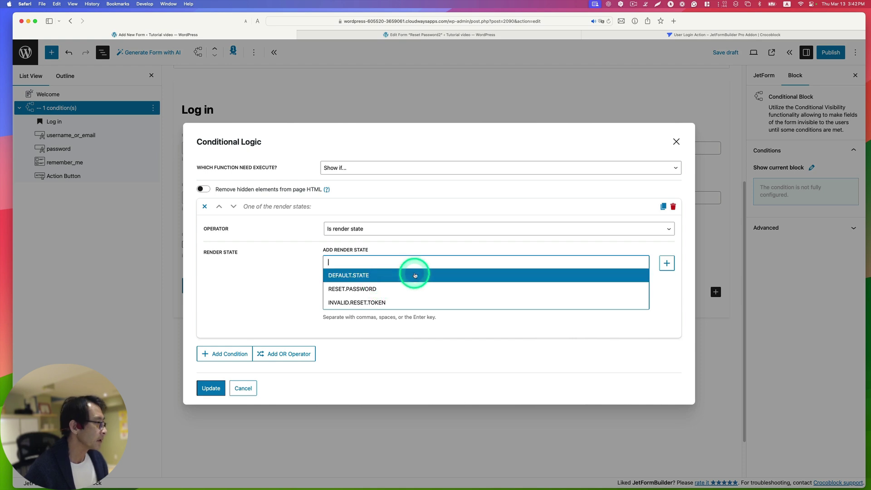
click(350, 276)
click(212, 385)
click(212, 384)
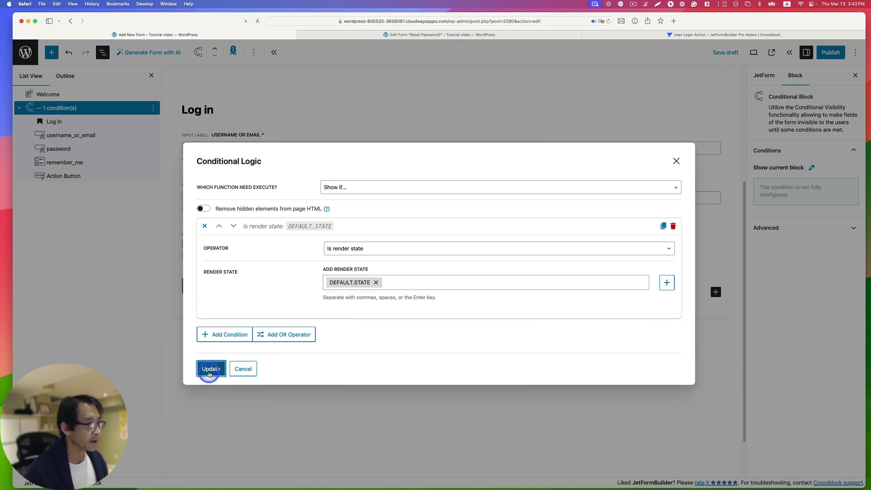
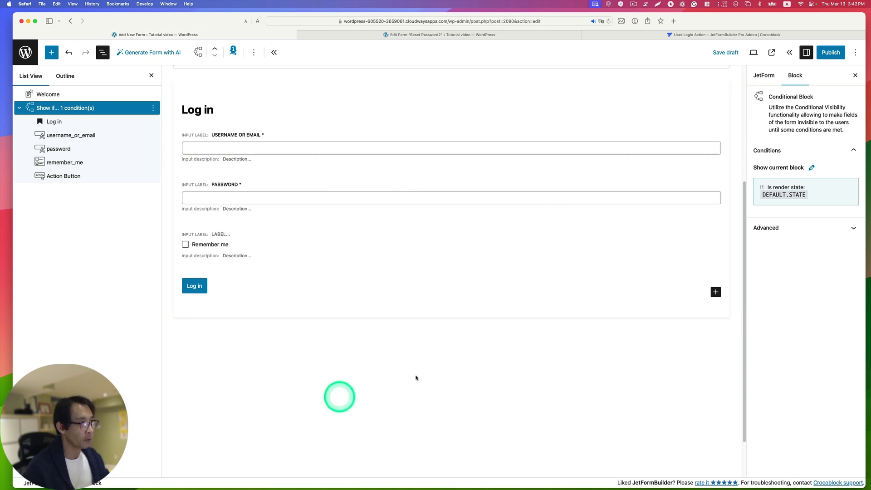
Scroll down to review the login form inside its DEFAULT.STATE conditional block
scroll(380, 357, down, 1)
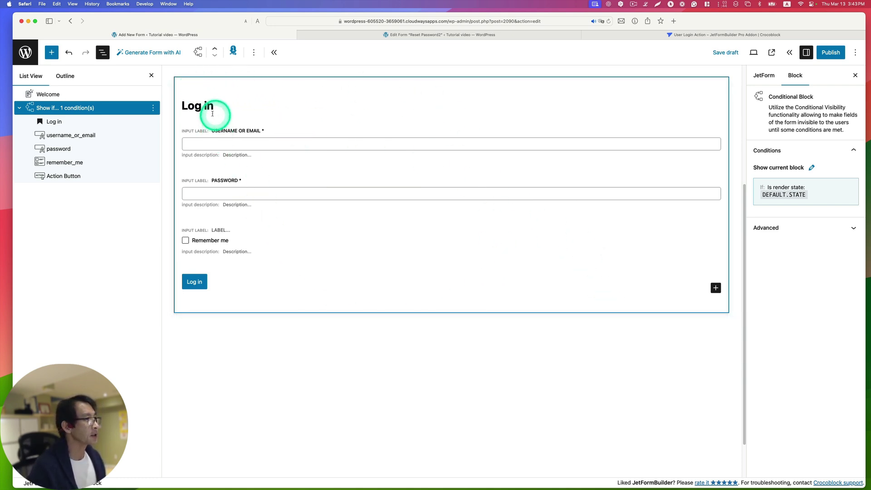
Duplicate the login conditional block and rename the copy's heading to Reset Password
click(154, 109)
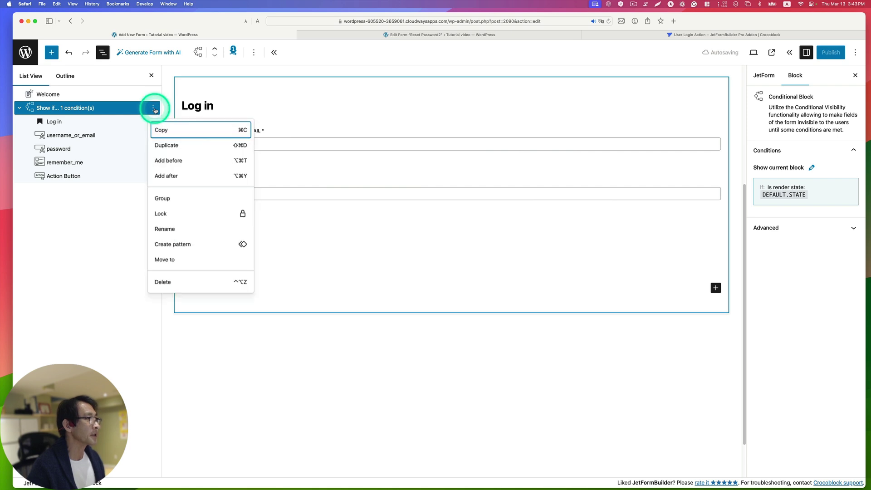
click(174, 146)
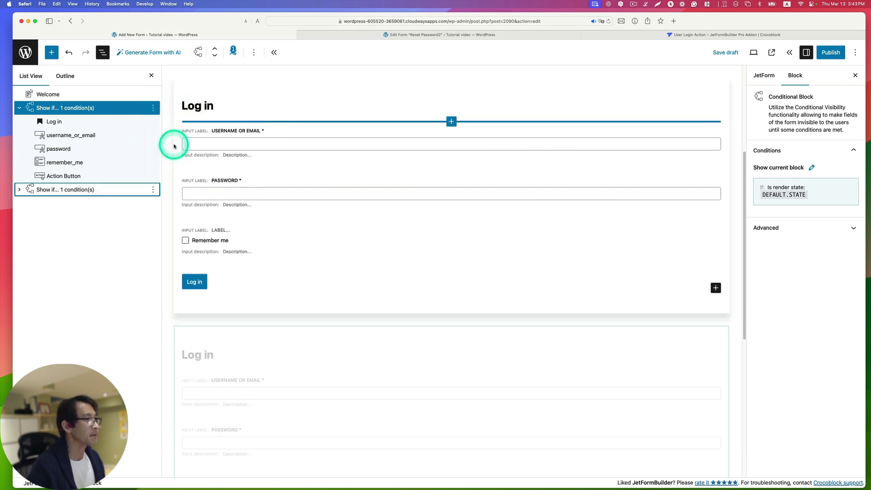
scroll(241, 234, down, 2)
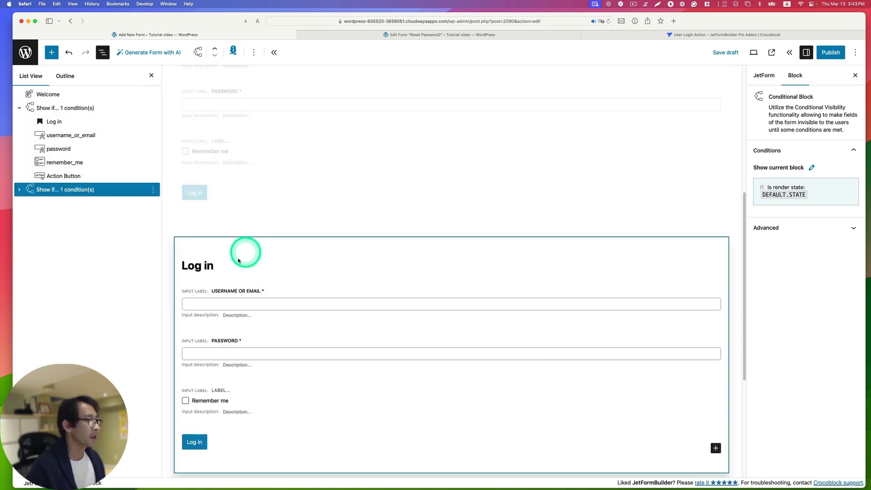
drag(213, 266, 180, 266)
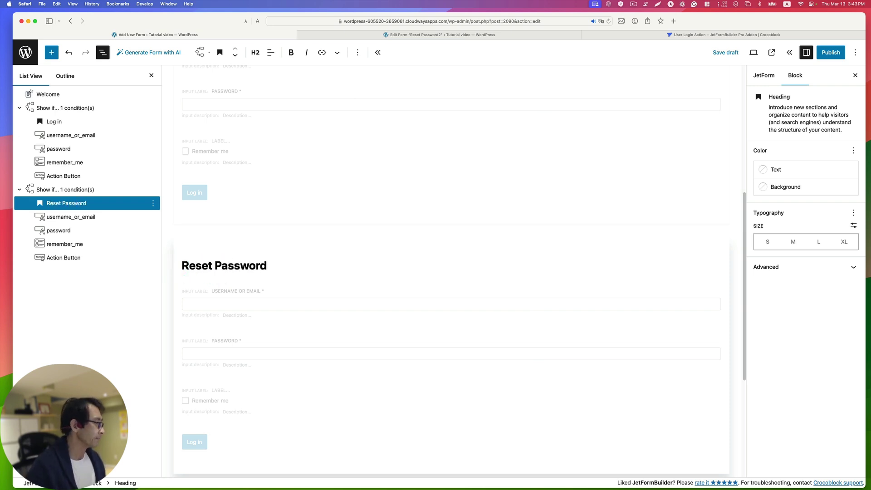
Delete the copied Username or Email and Password fields from the duplicate
click(255, 290)
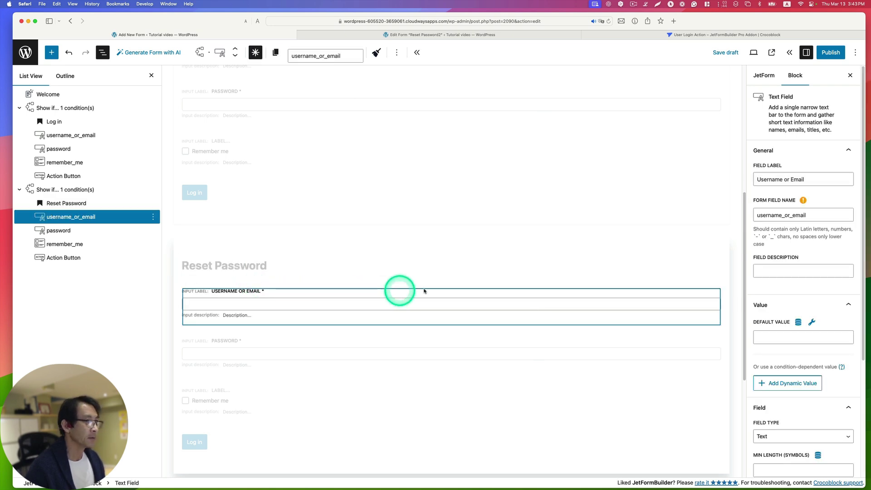
click(153, 216)
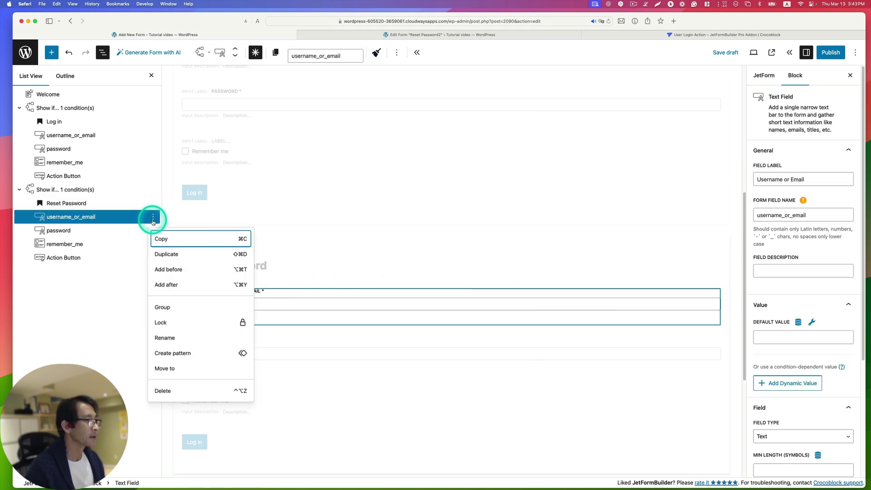
click(163, 390)
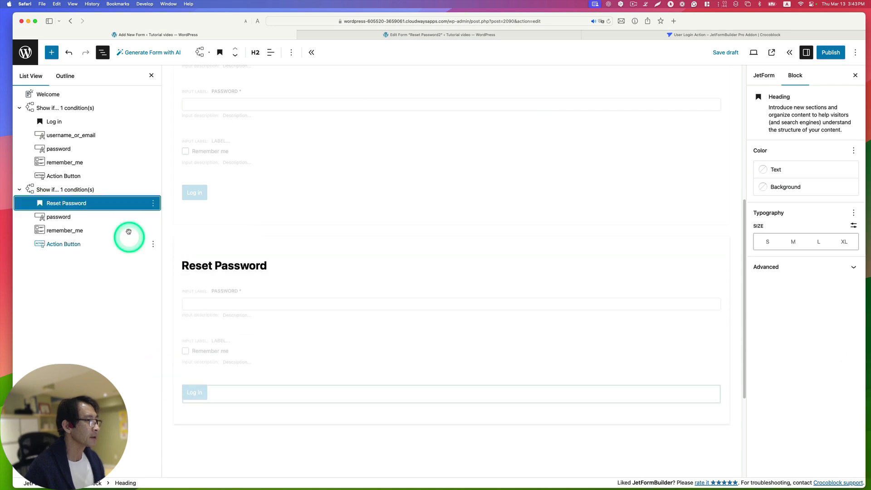
click(153, 218)
click(153, 218)
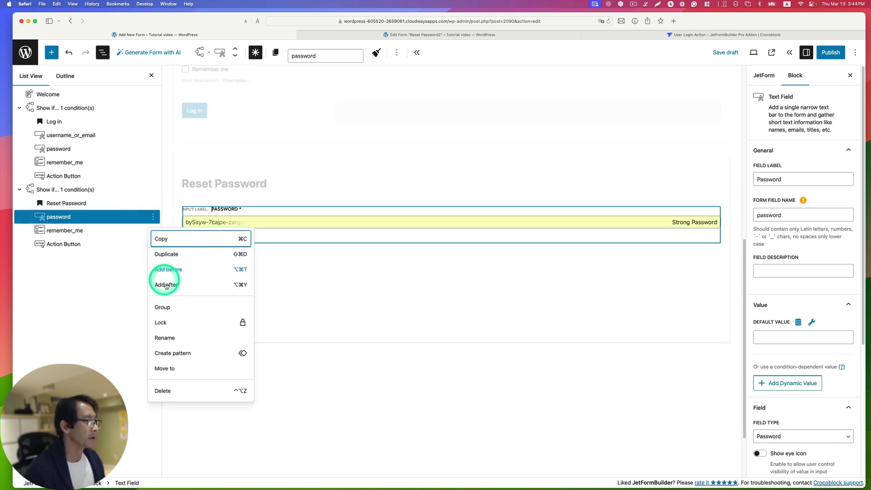
click(163, 390)
Delete the copied remember_me checkbox and Log in button, then publish the form
click(153, 218)
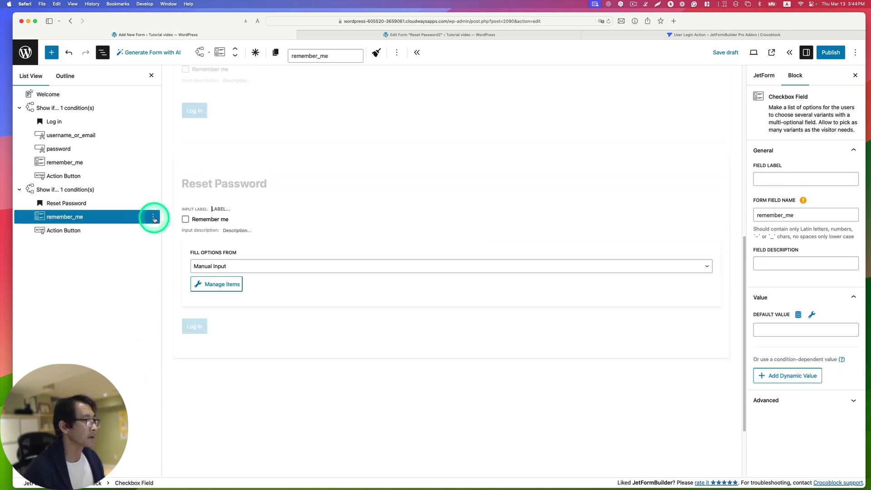
click(153, 216)
click(164, 406)
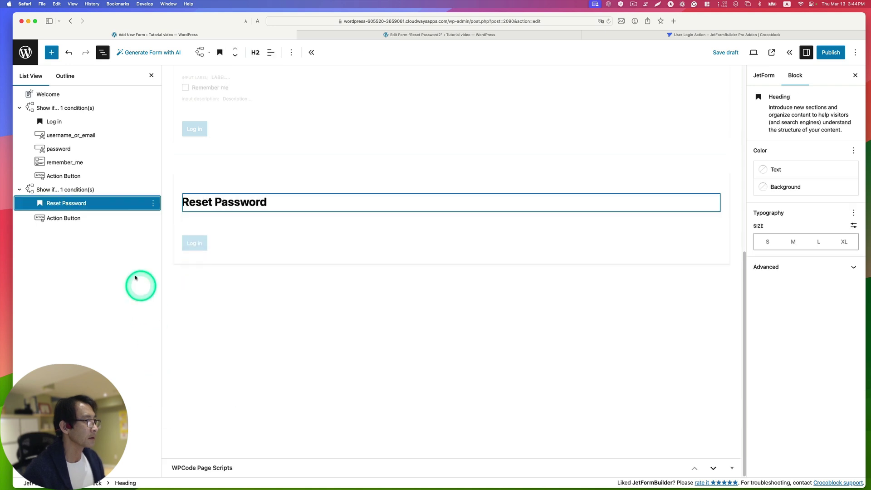
click(145, 218)
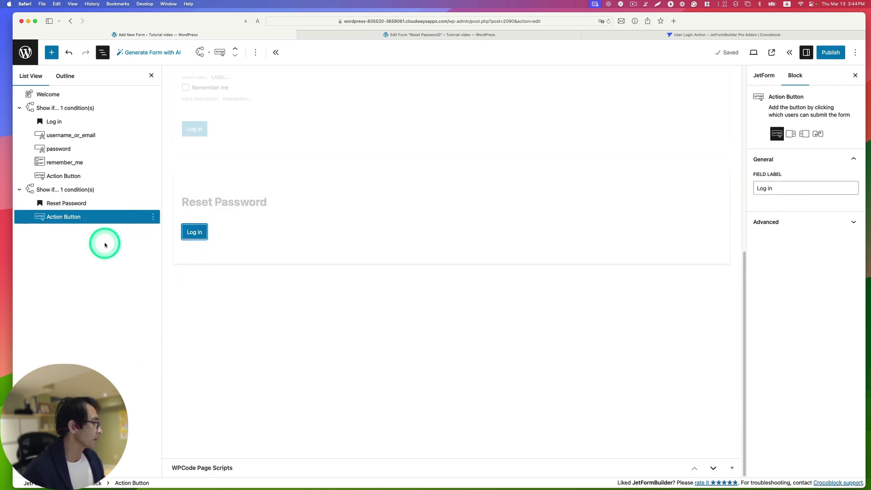
click(152, 217)
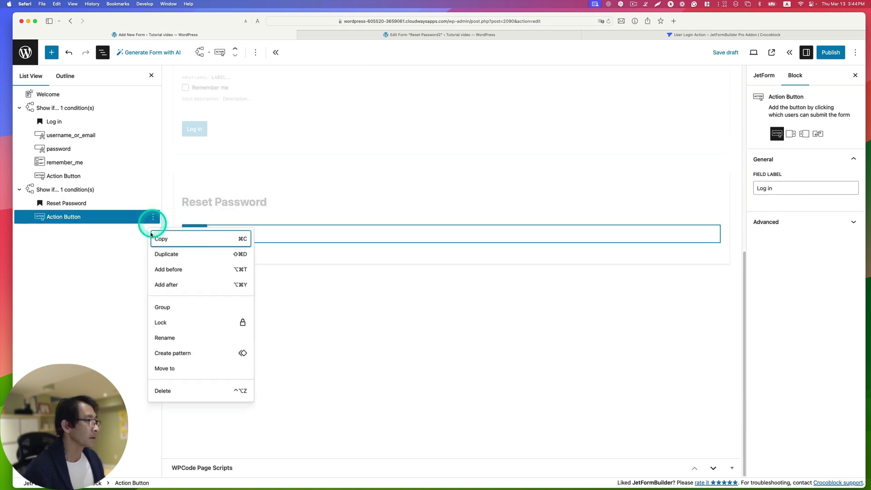
click(175, 391)
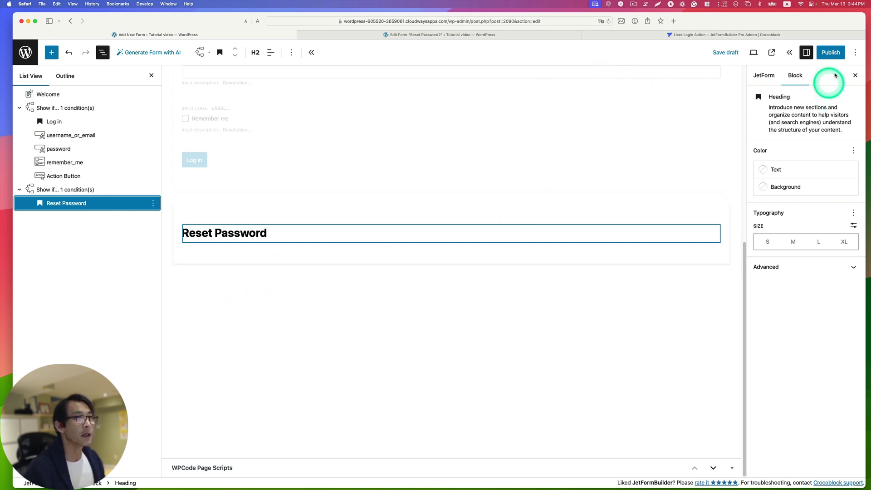
click(833, 54)
click(833, 52)
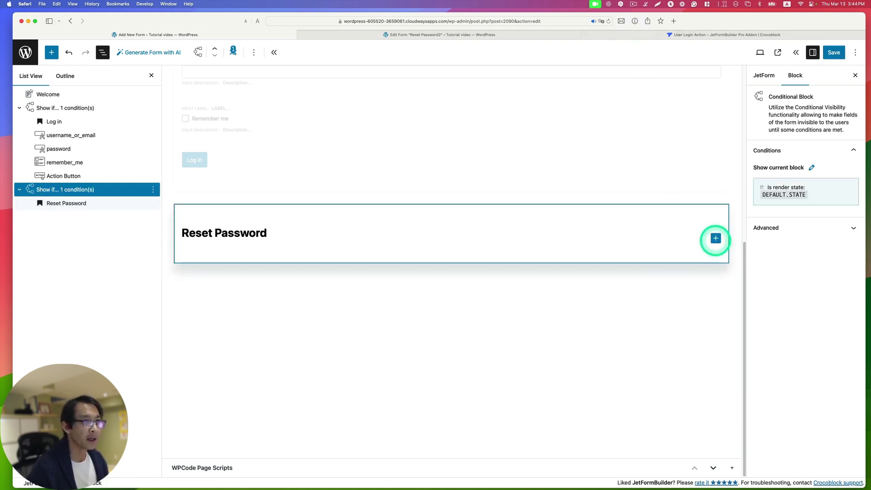
Insert a Reset Password Fields block into the Reset Password section
click(716, 239)
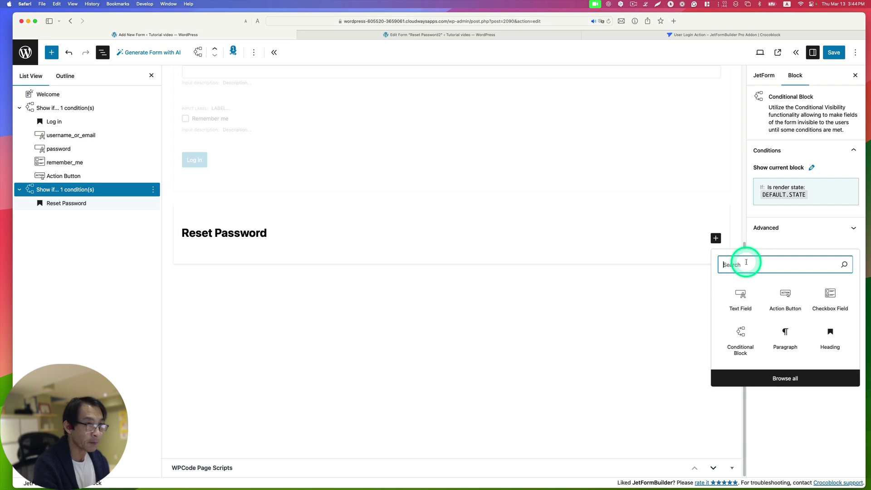
text(reset)
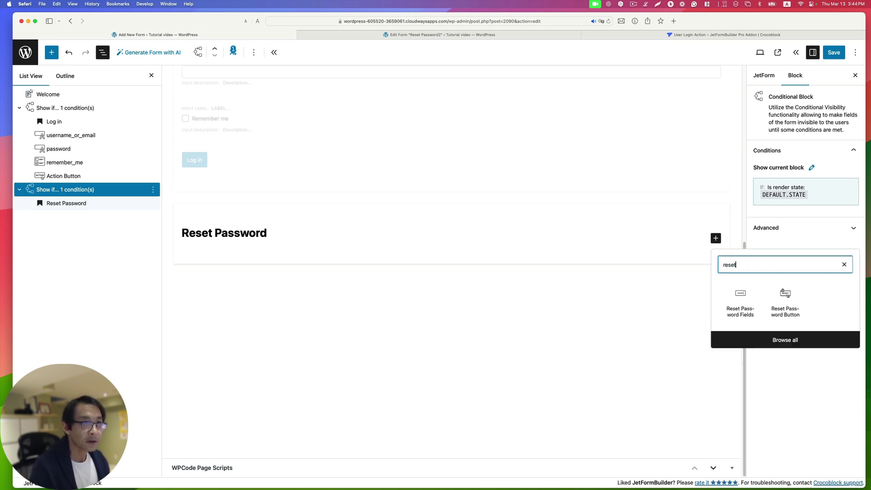
click(741, 296)
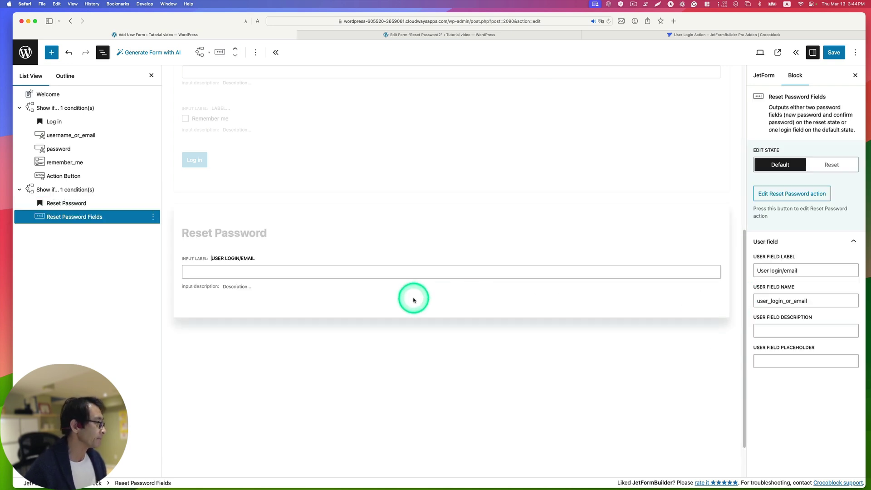
Add a Reset Password Button block, labelled Submit, below the reset fields
click(399, 228)
click(416, 217)
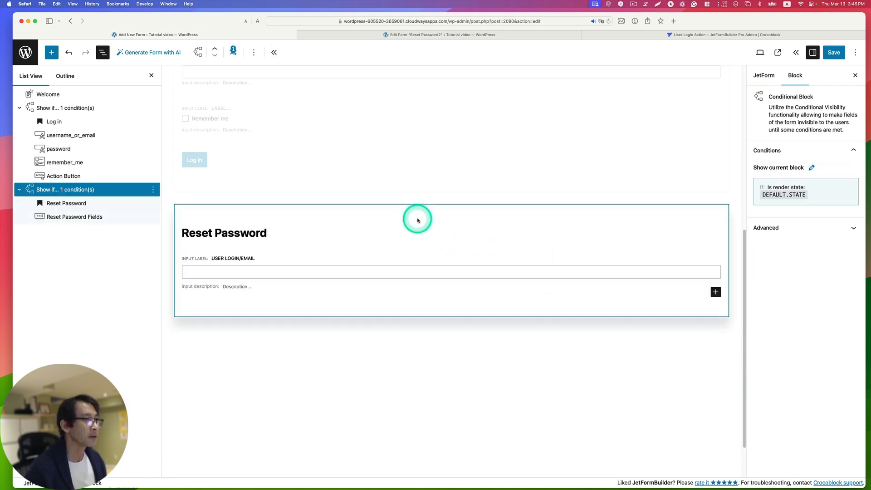
click(716, 292)
text(Reset)
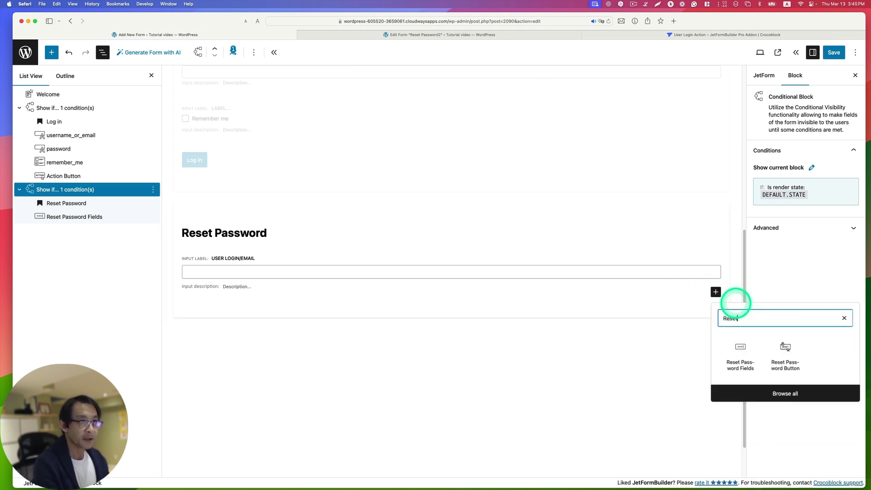
text( p)
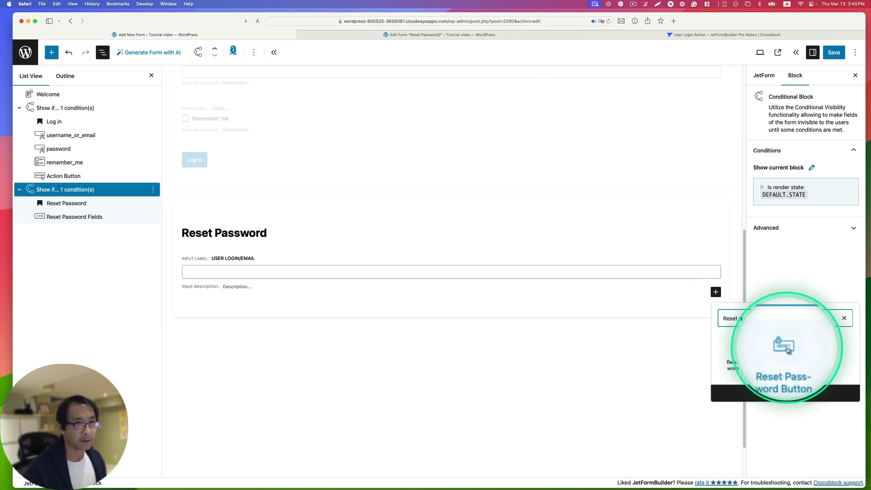
click(785, 350)
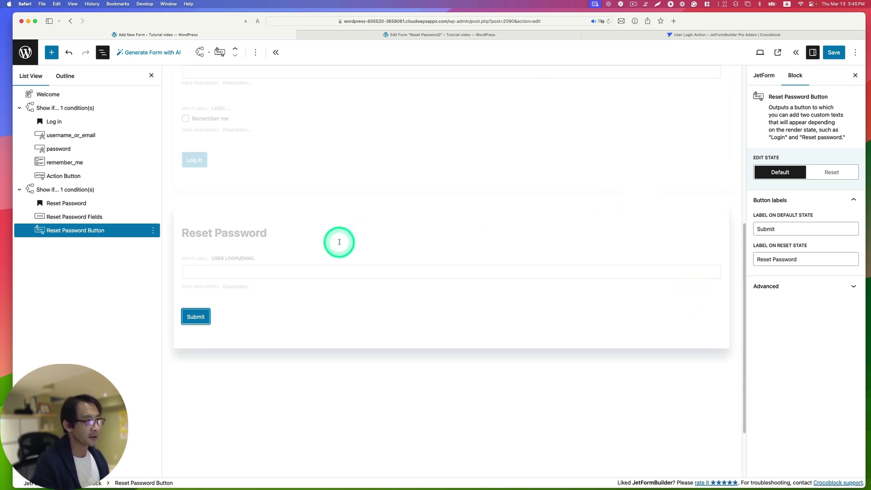
click(233, 210)
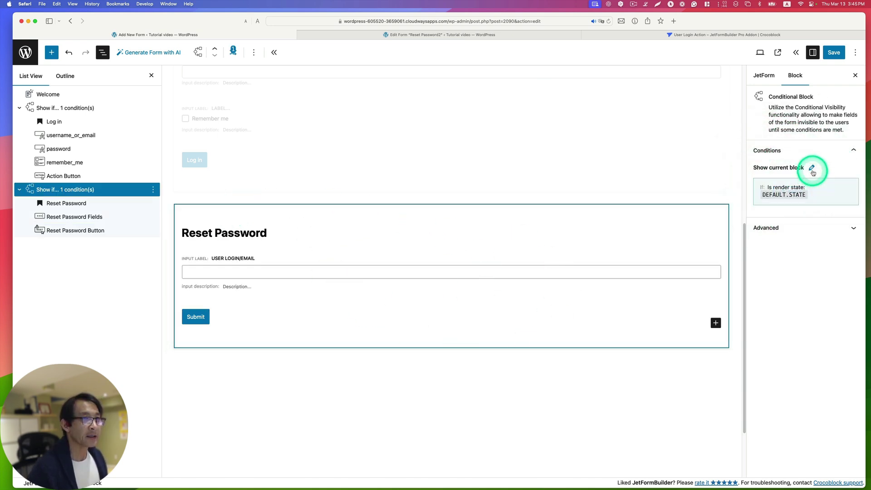
Set the Reset Password condition to Show if Is render state with a new custom state, Default.State2
click(784, 191)
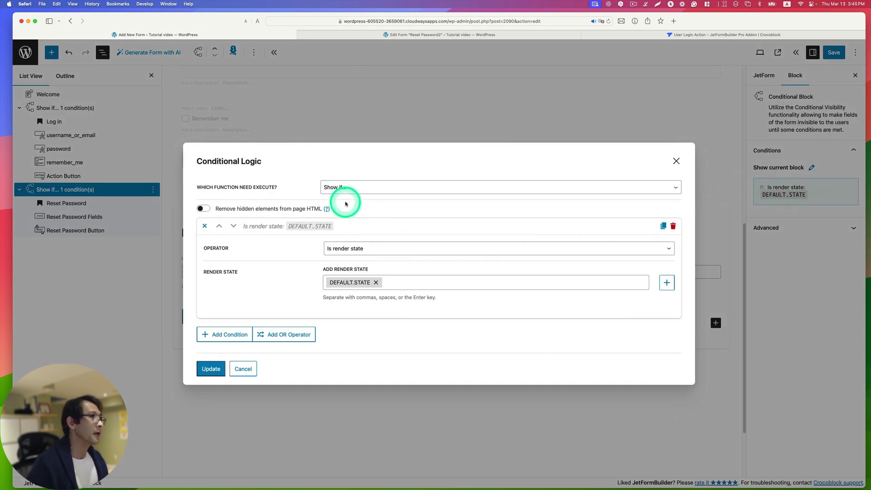
click(334, 190)
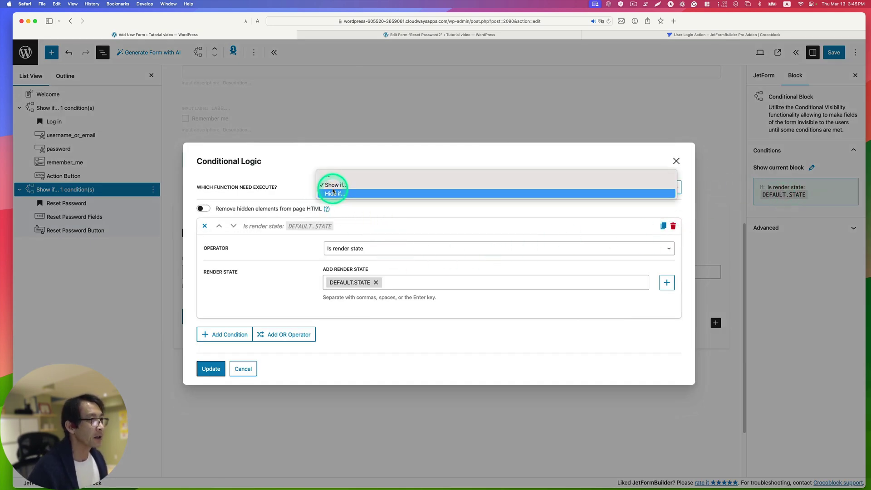
click(339, 185)
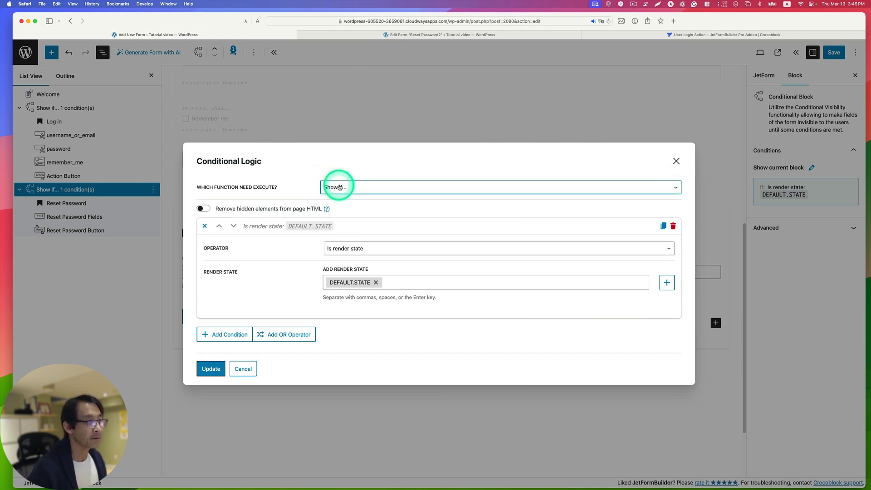
click(374, 250)
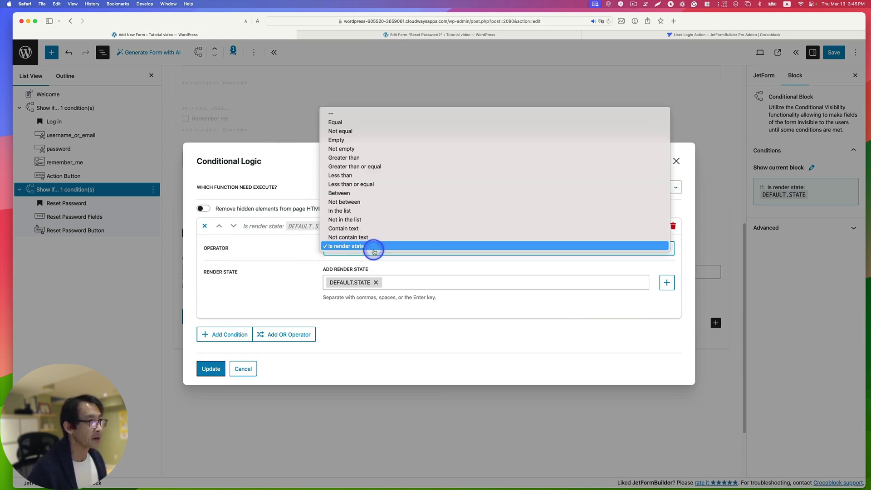
click(344, 247)
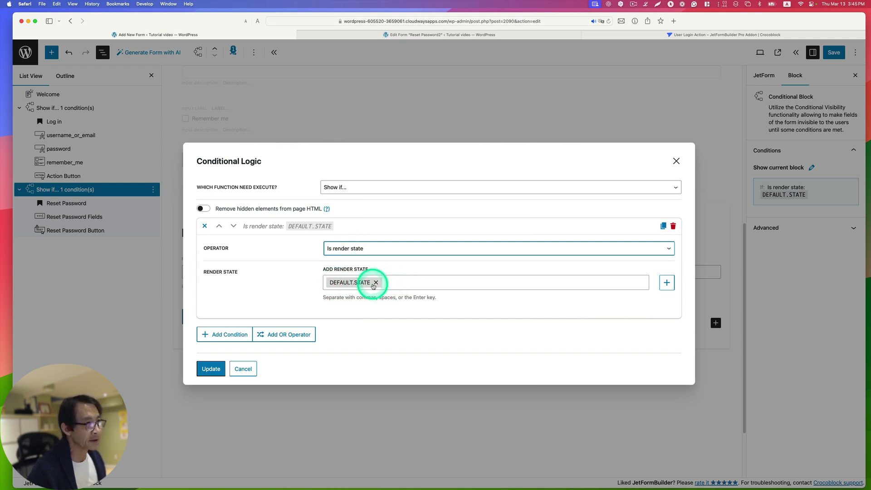
click(375, 283)
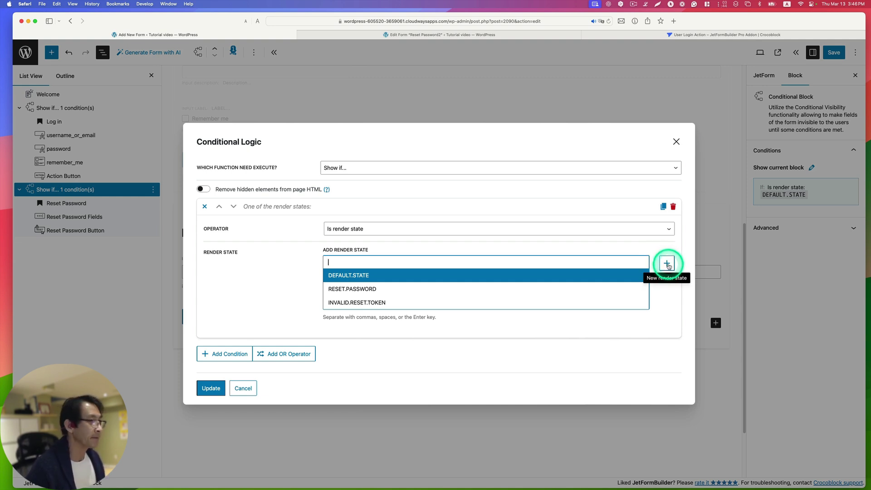
click(667, 264)
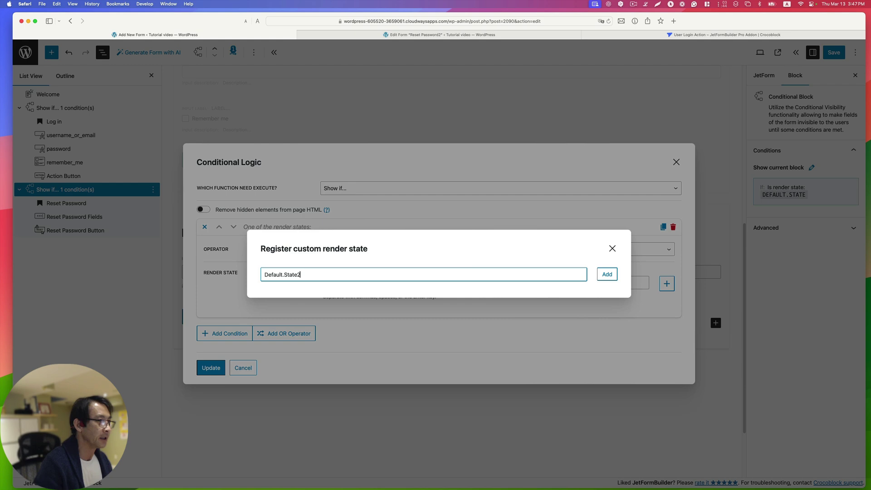
click(608, 275)
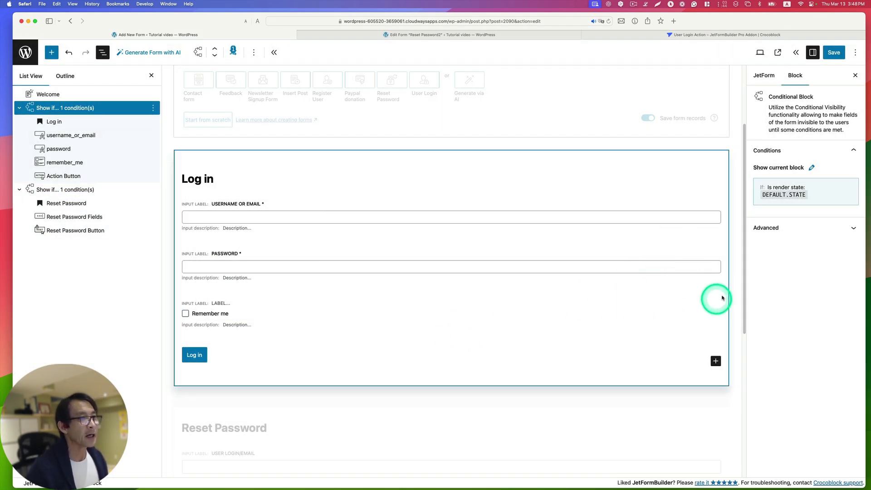
Add a 'Forgot Your Password' Action Button with the Change Render State variation to the Log in section
click(716, 361)
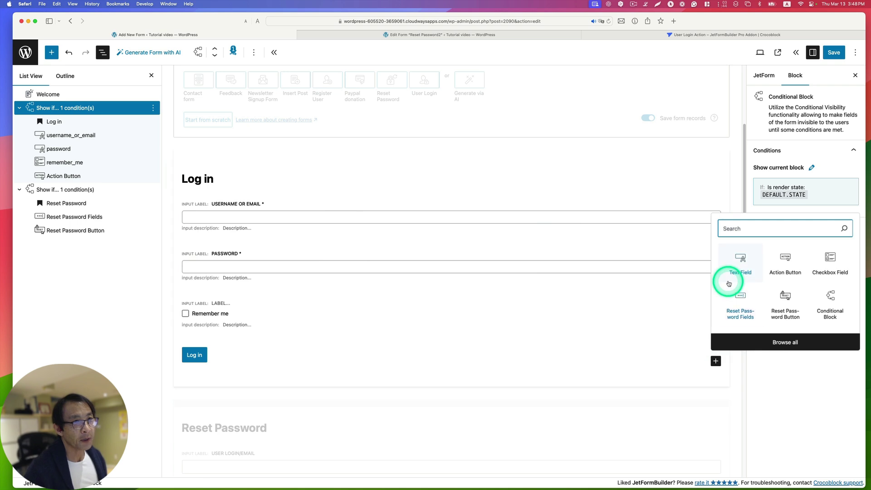
click(788, 257)
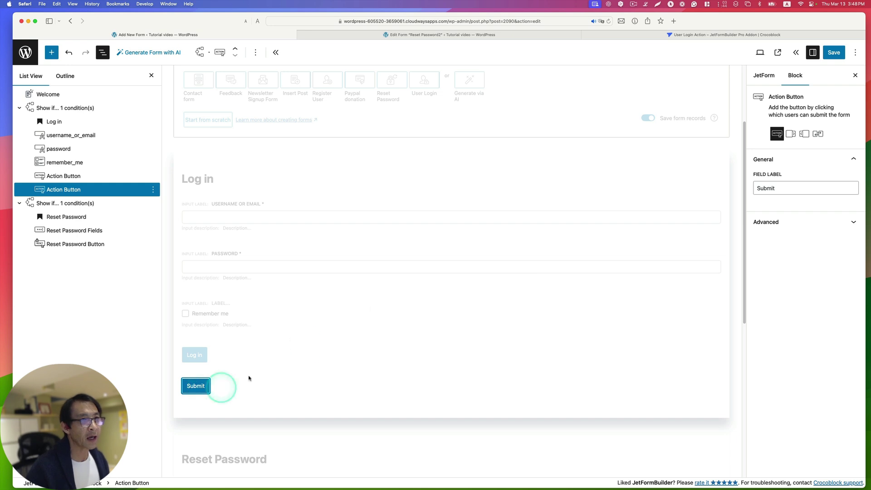
double_click(771, 189)
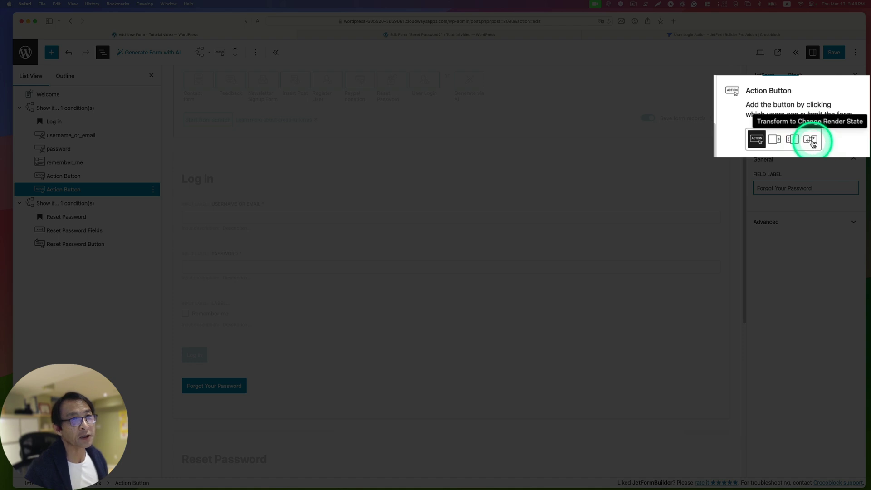
click(813, 141)
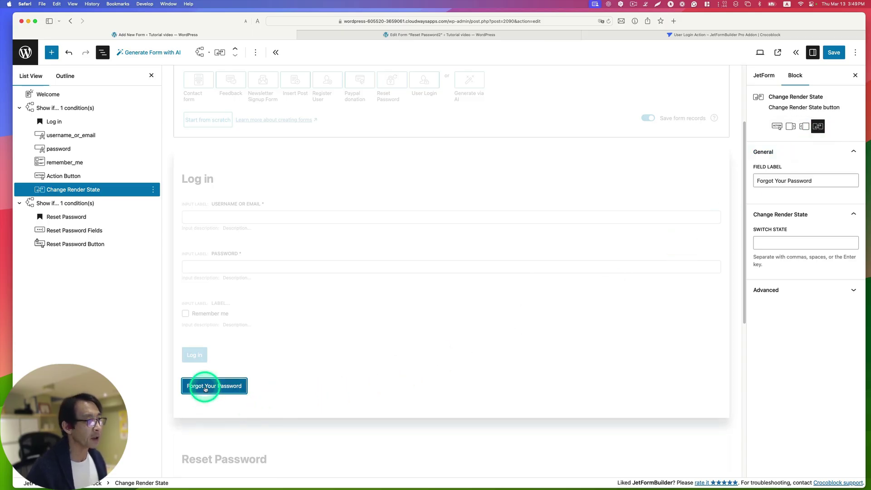
scroll(205, 389, down, 5)
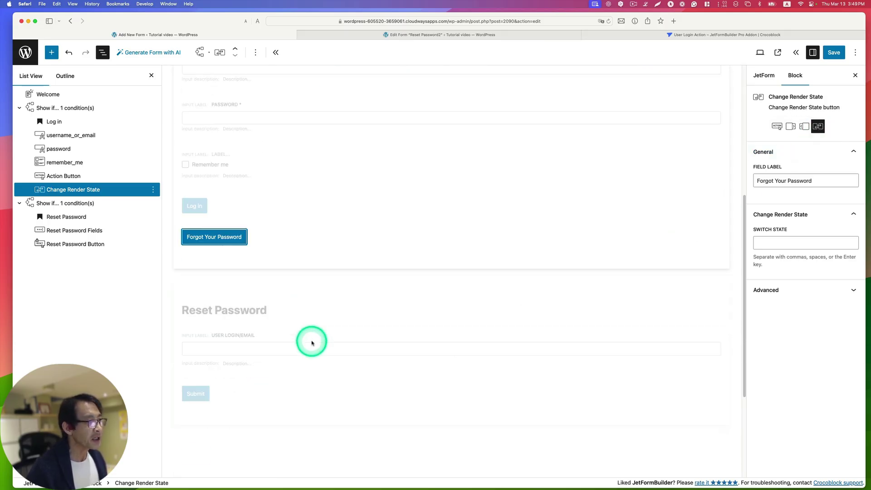
click(304, 310)
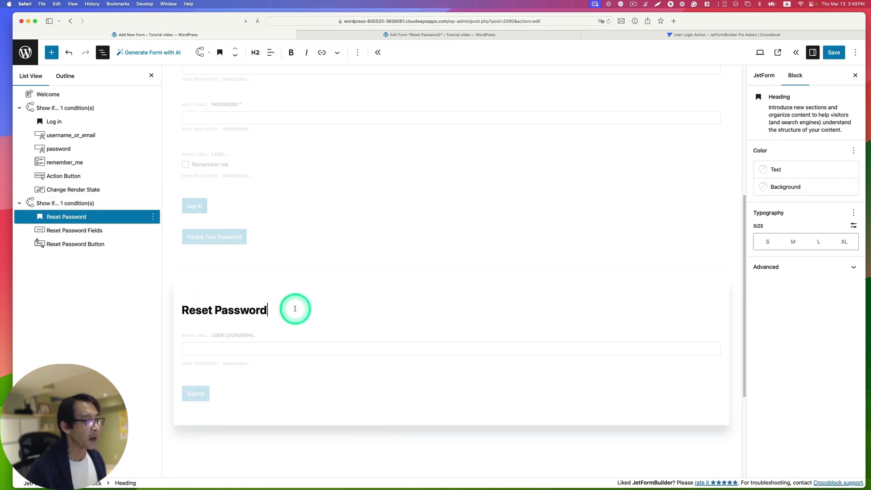
click(239, 241)
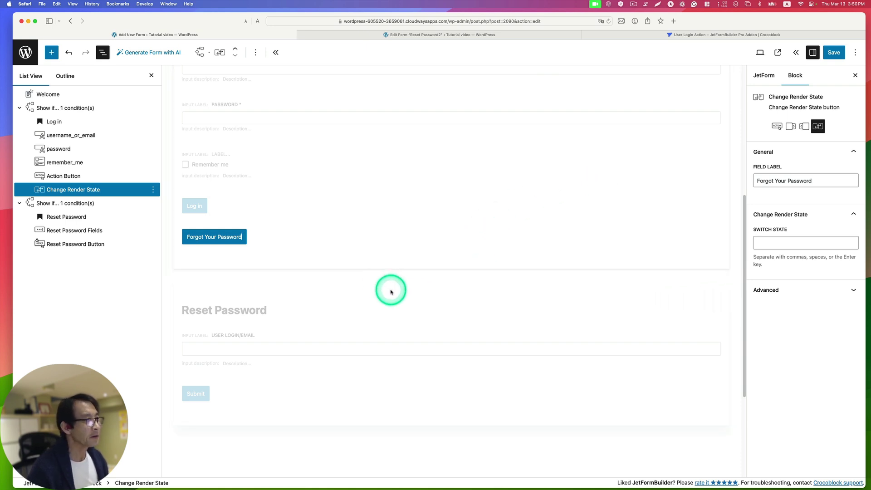
click(363, 289)
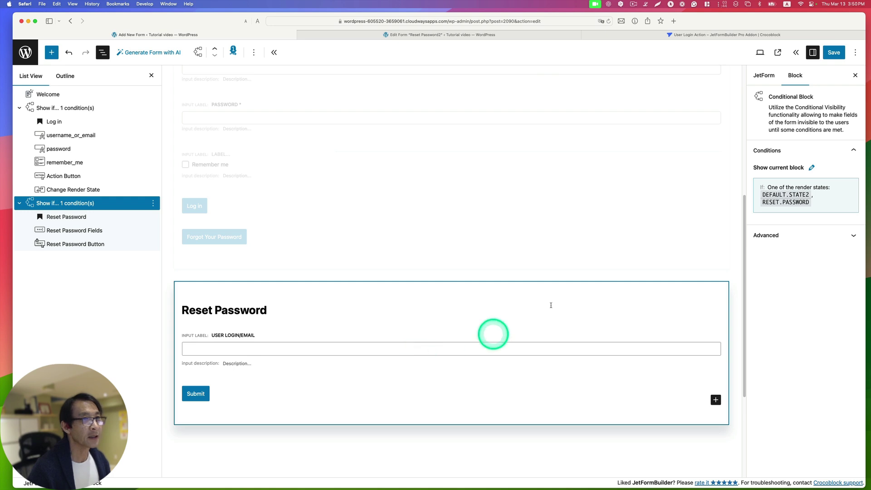
Add a 'Go back to login form' Action Button with the Change Render State variation to Reset Password
click(717, 401)
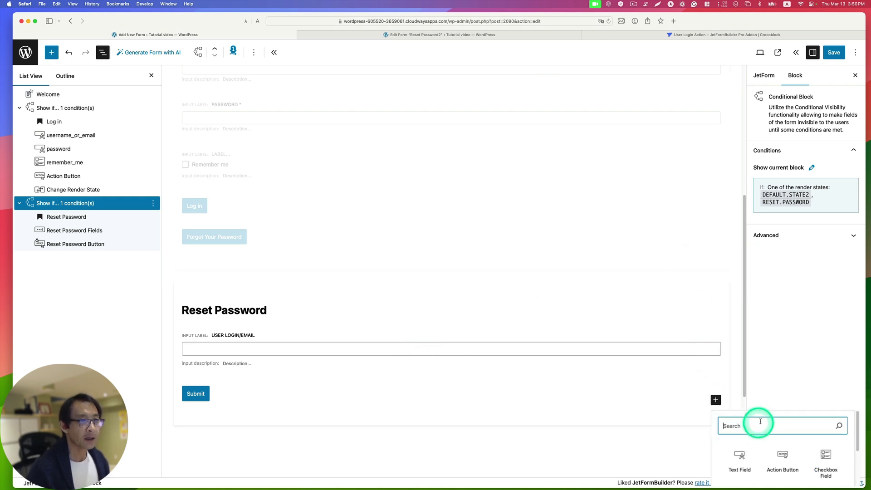
click(784, 443)
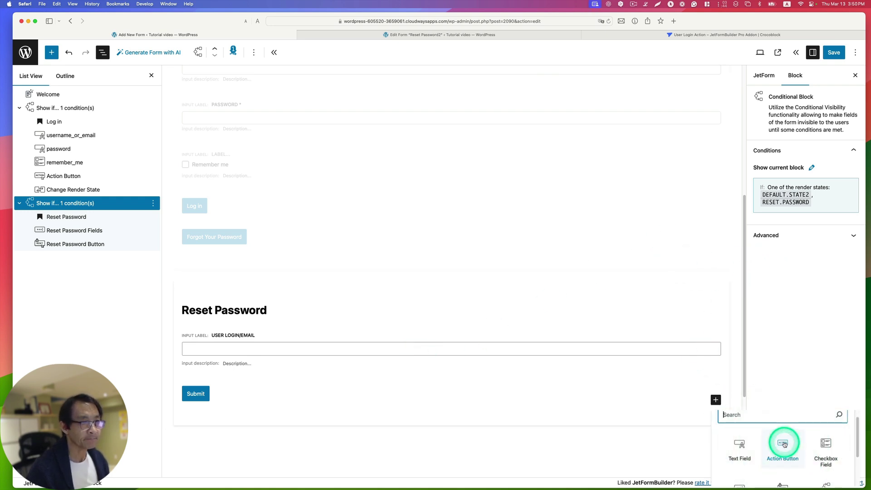
click(778, 441)
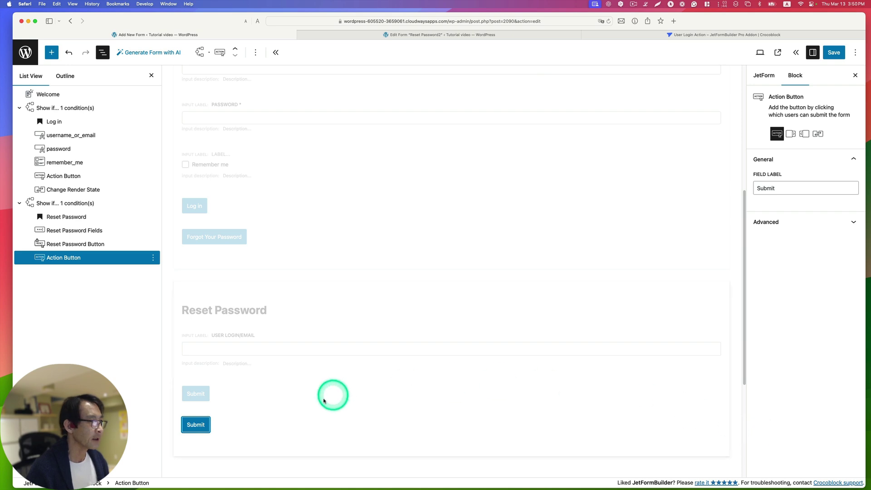
click(768, 190)
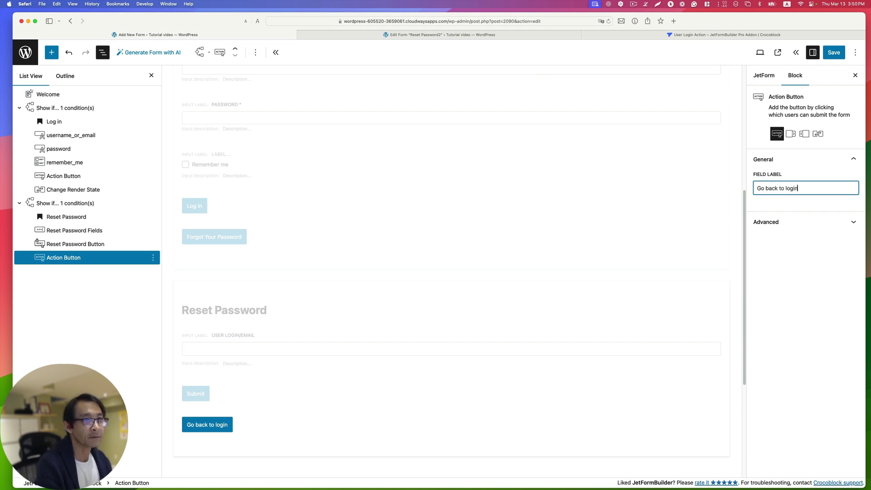
text(Go back to login form)
click(818, 134)
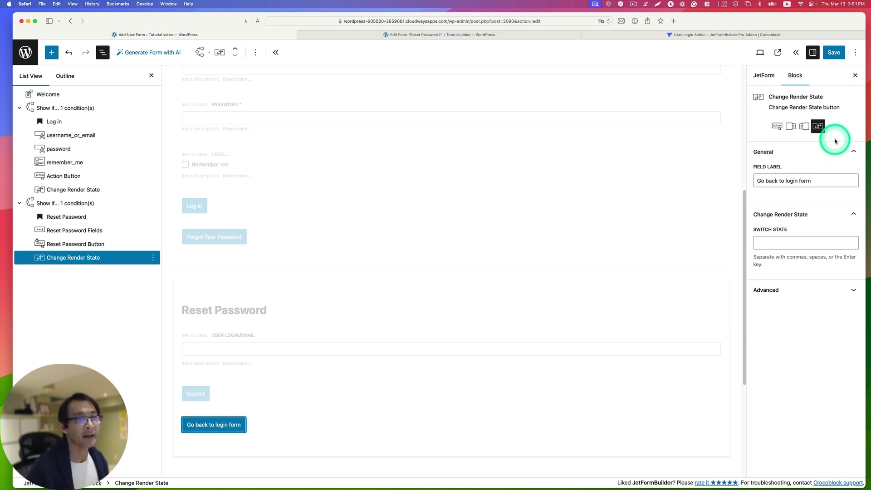
click(560, 253)
click(257, 288)
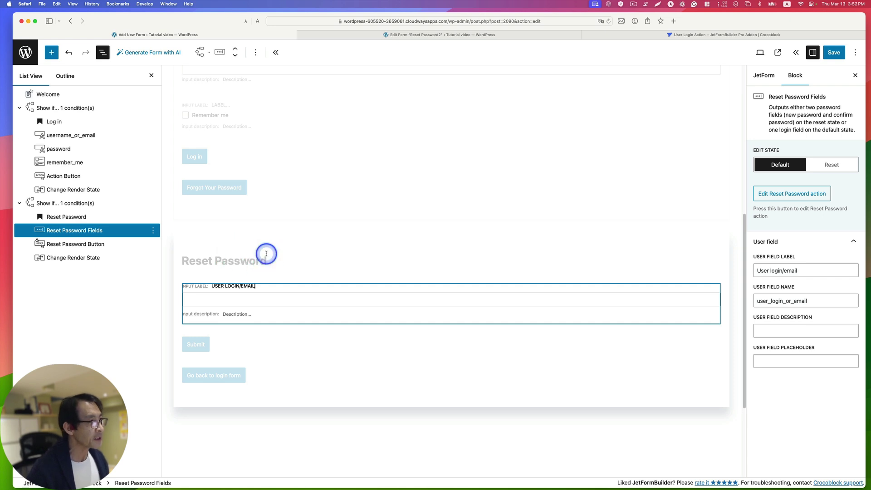
Switch the Reset Password Fields block's Edit State to Reset to show the new and confirm password fields
click(250, 254)
click(256, 295)
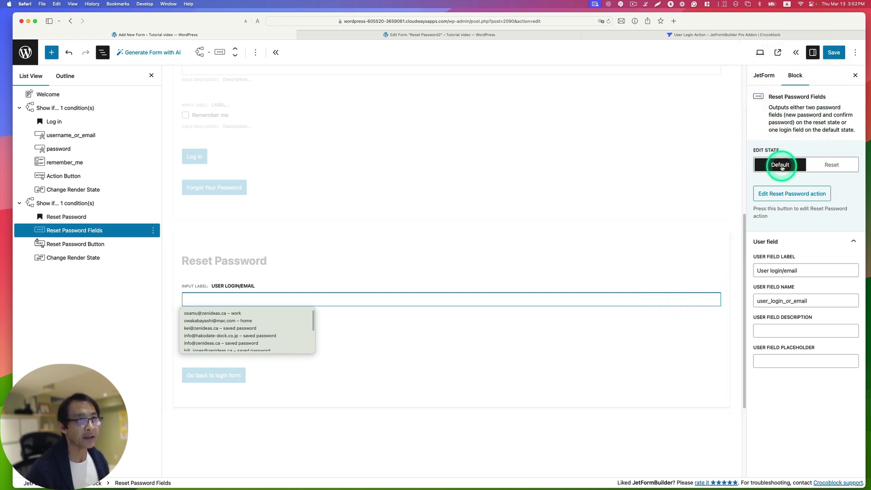
key(Tab)
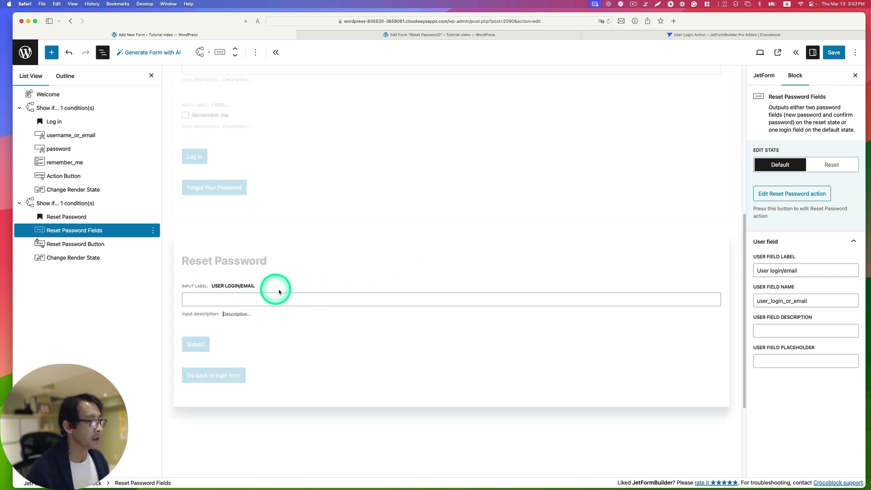
click(830, 168)
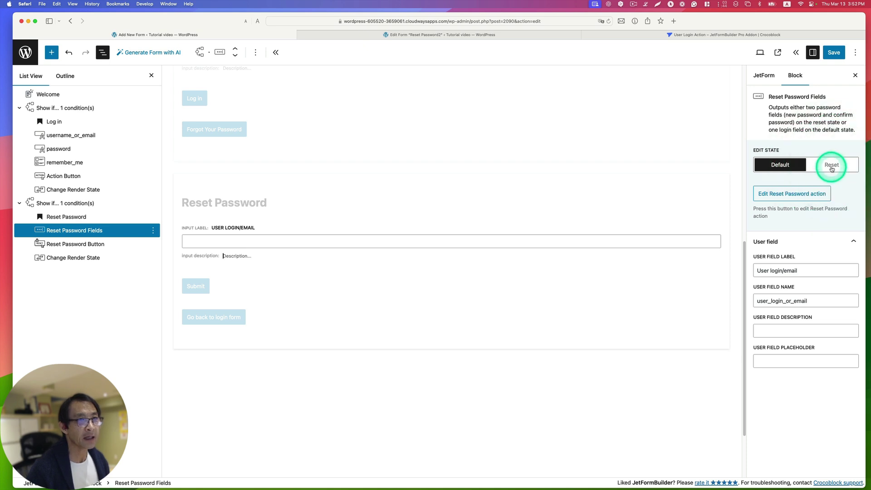
click(834, 168)
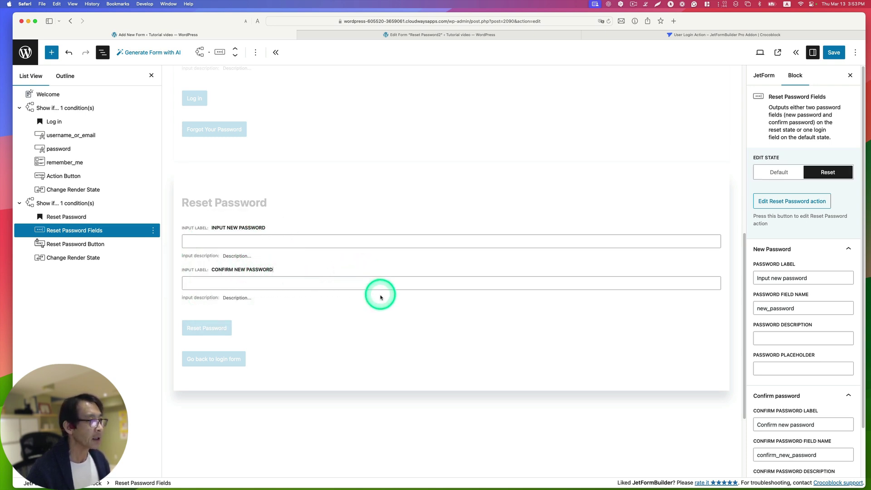
Toggle the Reset Password Button's Edit State between Default and Reset to check its label
click(334, 335)
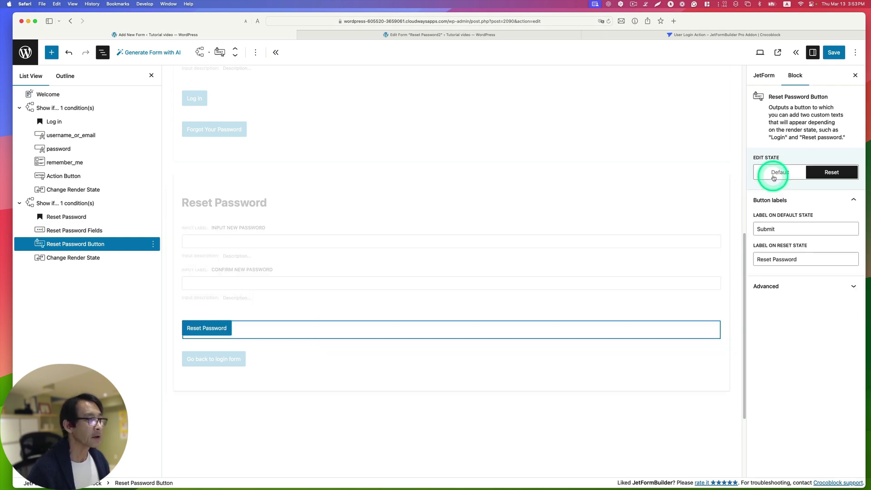
click(774, 177)
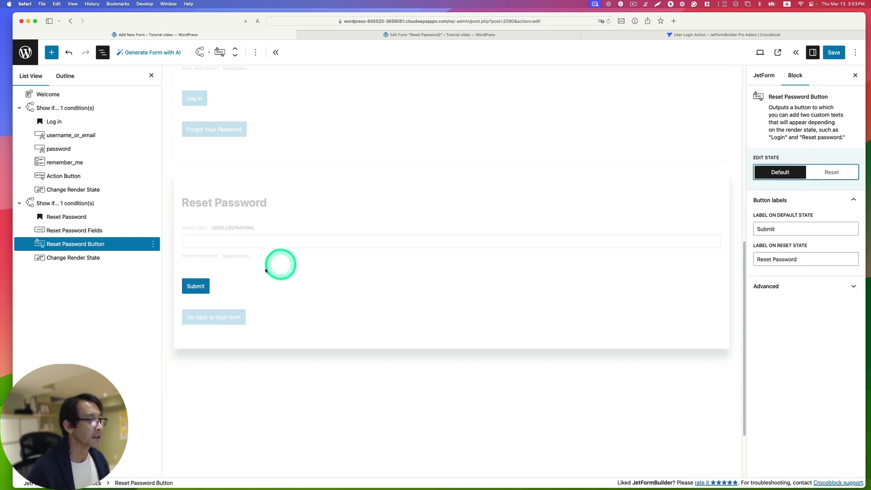
click(827, 176)
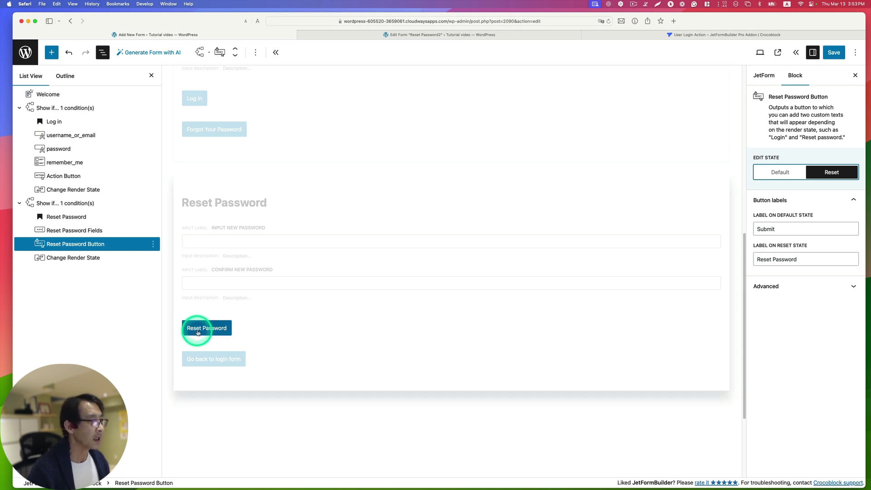
click(792, 260)
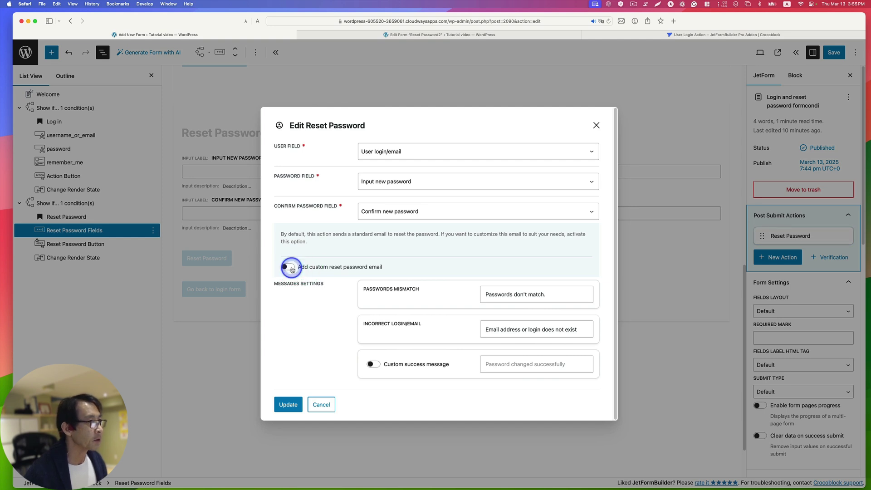
Enable a custom reset password email and review its subject and %_reset_pass_link% message
click(289, 267)
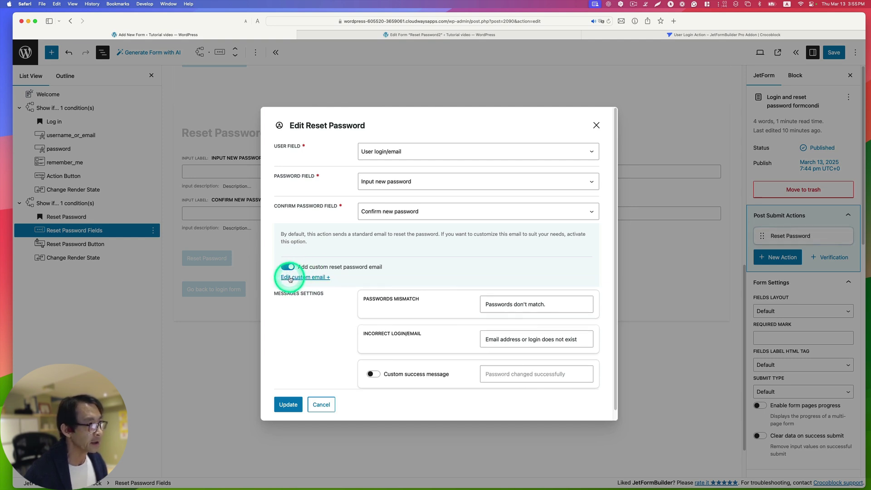
click(290, 278)
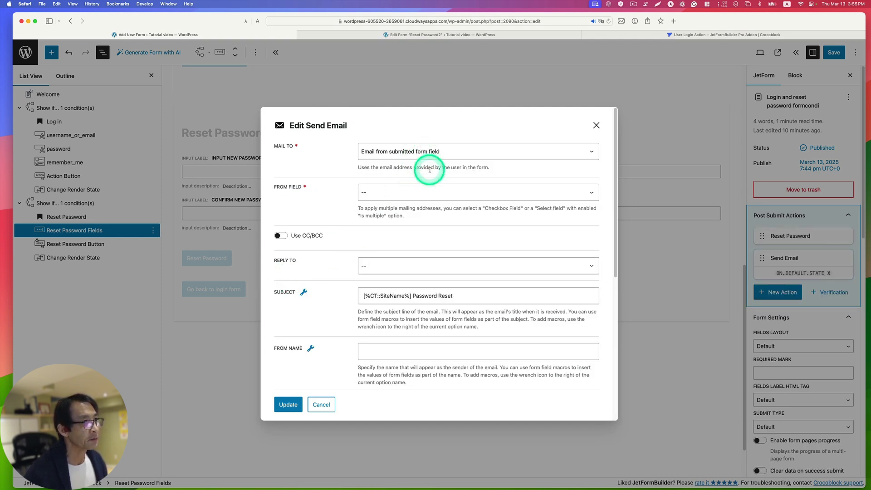
scroll(428, 169, down, 2)
scroll(412, 273, down, 8)
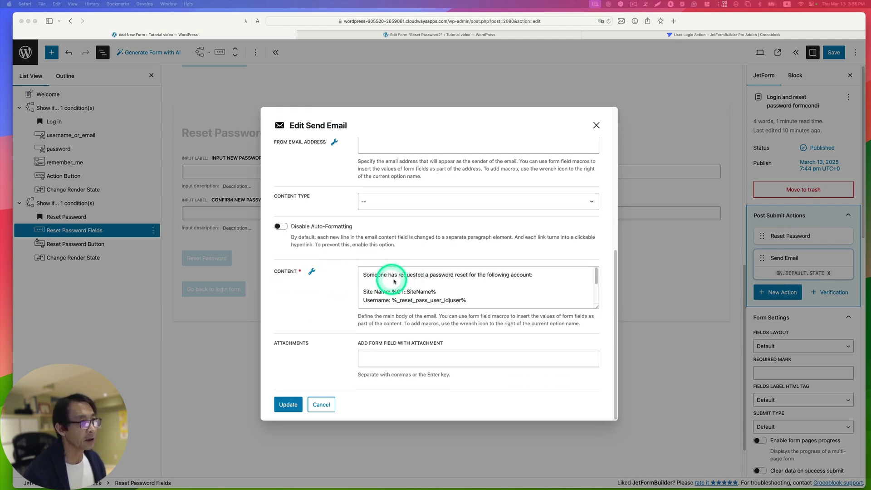
scroll(413, 277, down, 2)
scroll(421, 283, down, 2)
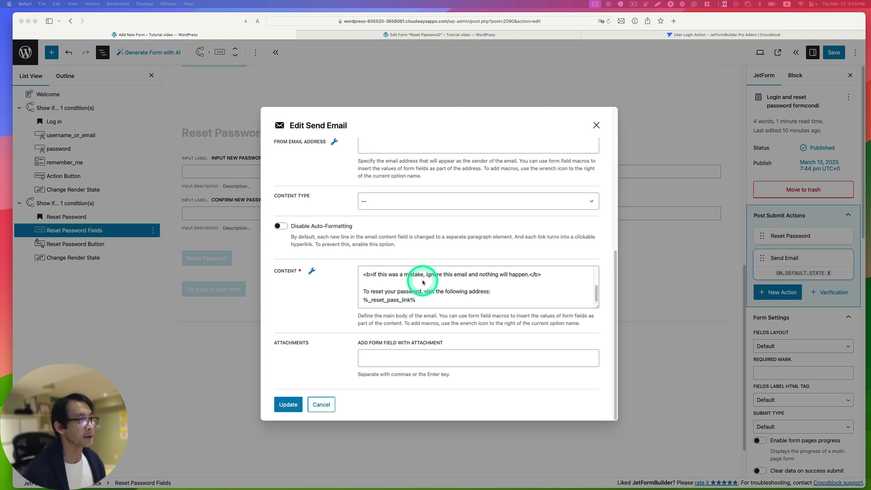
click(597, 125)
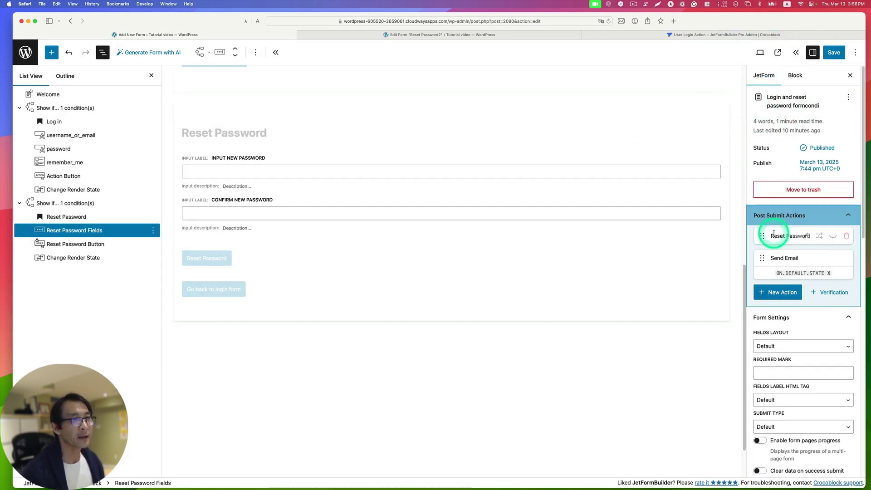
Add a User Login action mapping Username or Email, Password and remember_me, then save the form
mouse_move(774, 232)
mouse_down()
mouse_move(774, 257)
mouse_move(774, 229)
mouse_move(787, 241)
mouse_up()
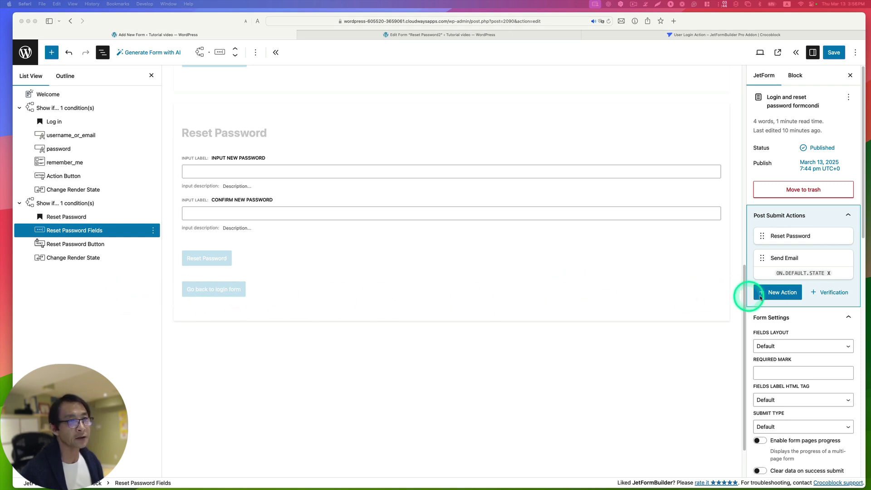
click(777, 293)
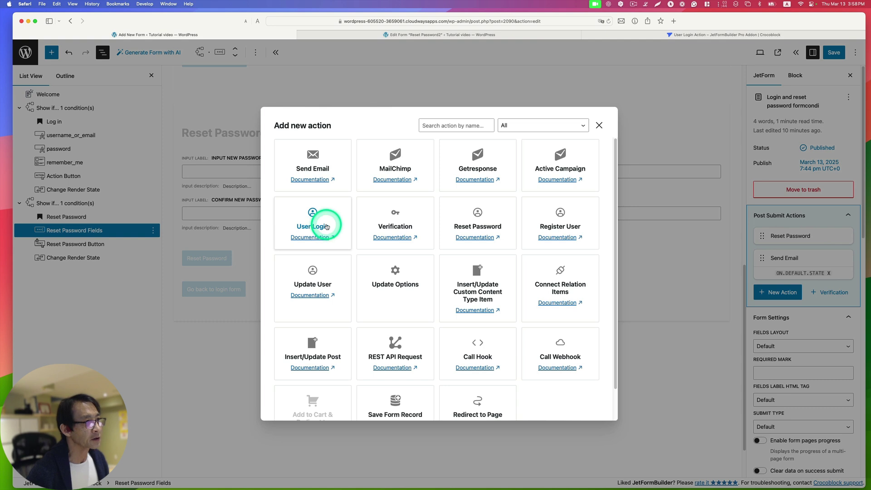
click(327, 226)
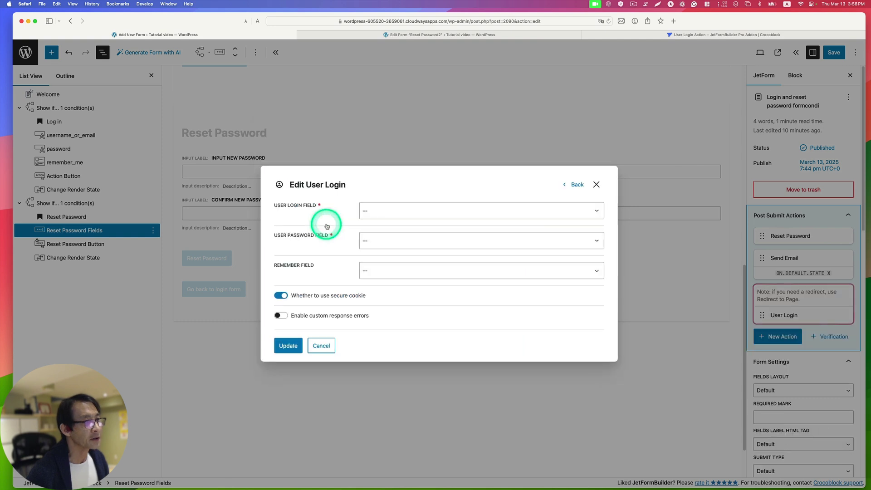
click(381, 209)
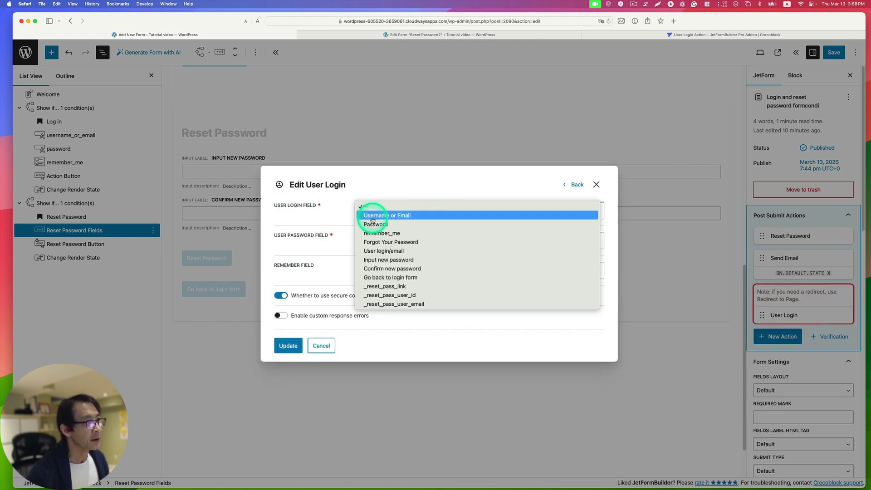
click(404, 217)
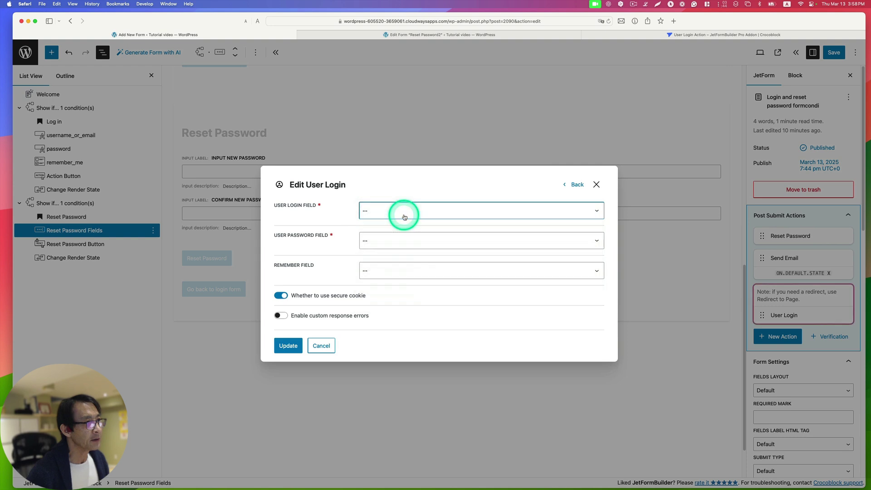
click(371, 240)
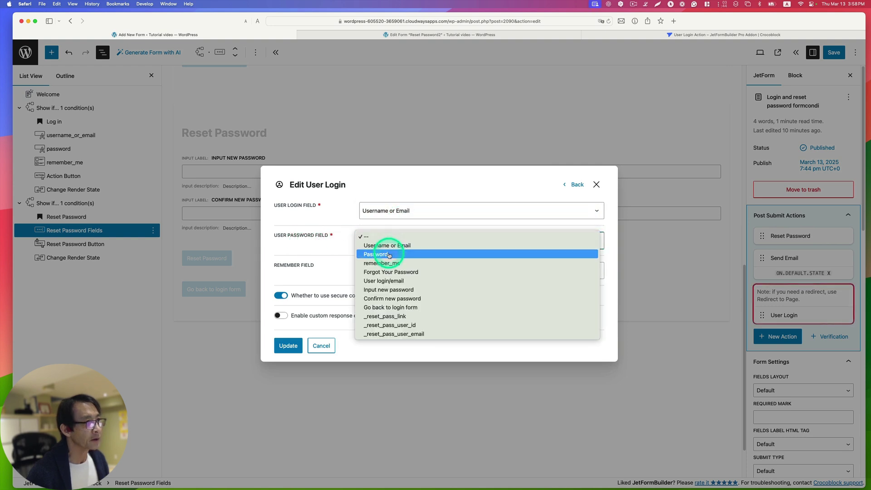
click(389, 256)
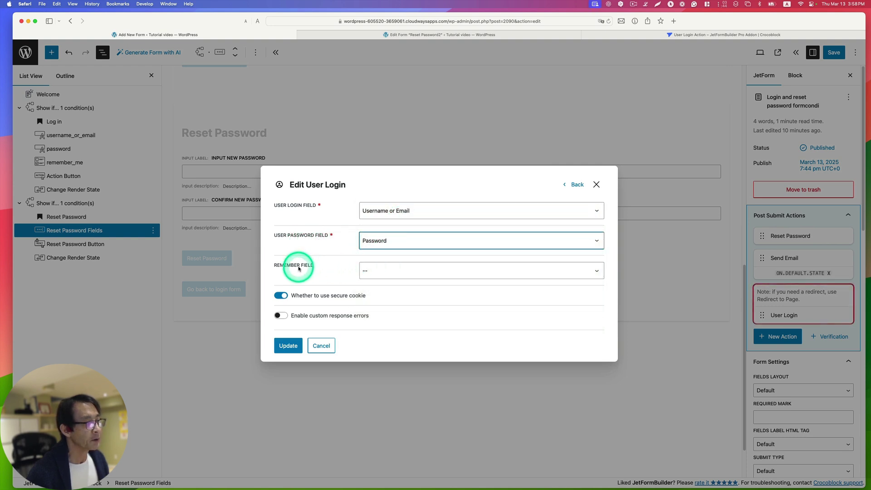
click(367, 270)
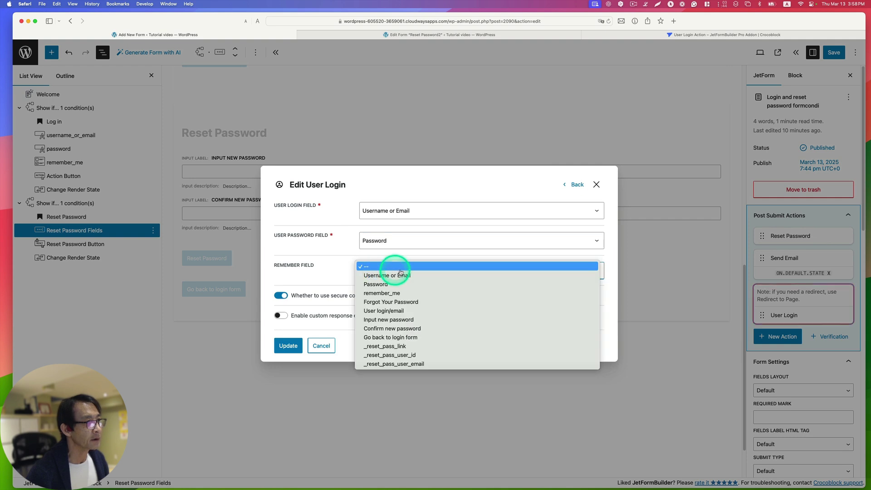
click(393, 293)
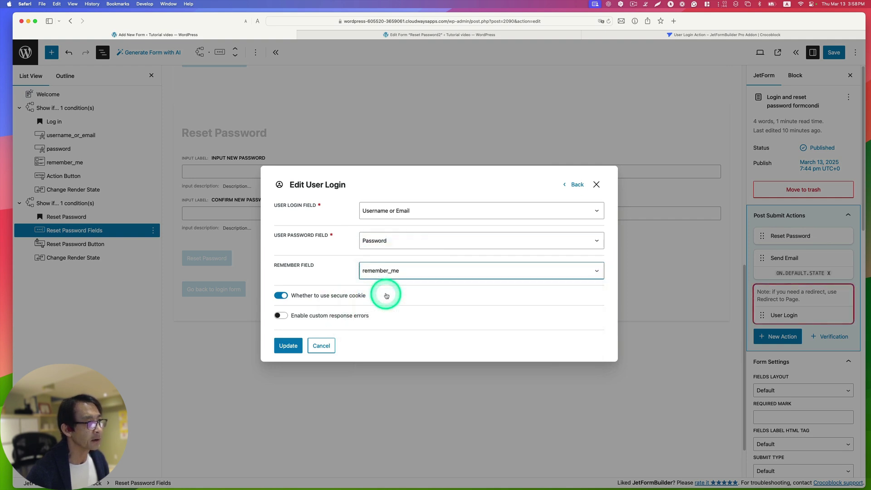
click(290, 348)
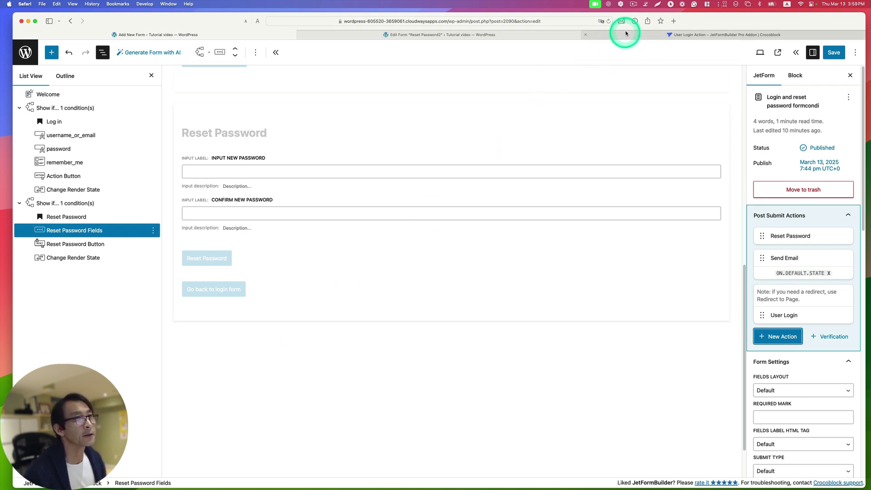
click(834, 52)
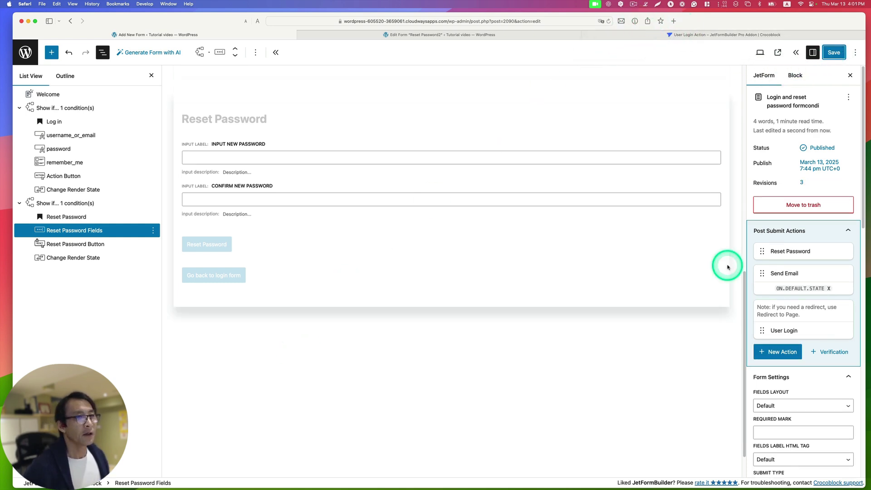
Open the Conditions & Events dialog for the User Login action
scroll(728, 268, down, 1)
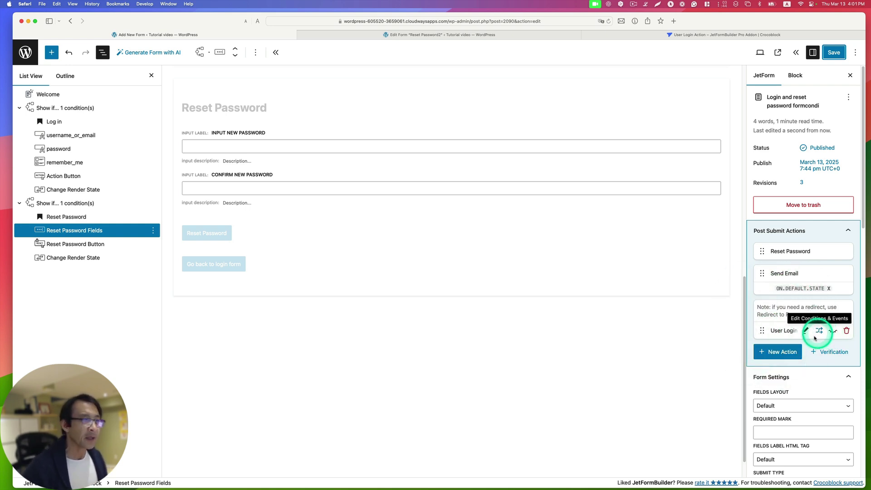
scroll(666, 364, up, 5)
scroll(666, 364, down, 1)
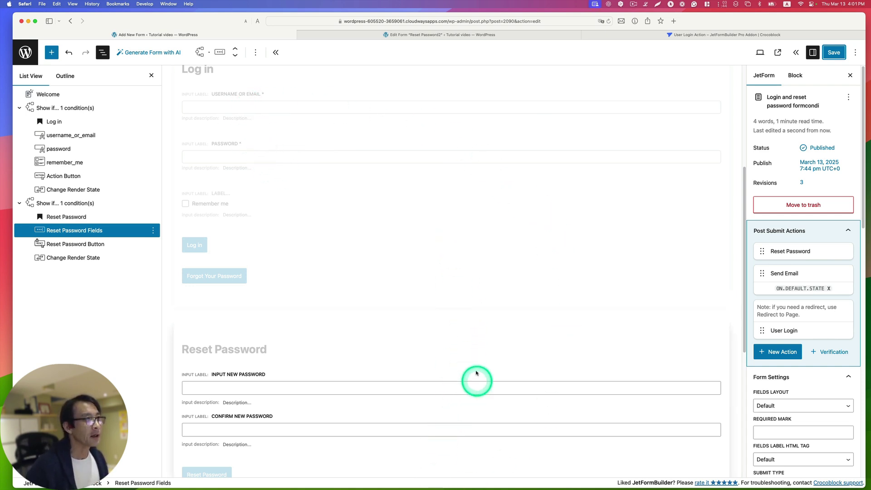
scroll(476, 354, up, 3)
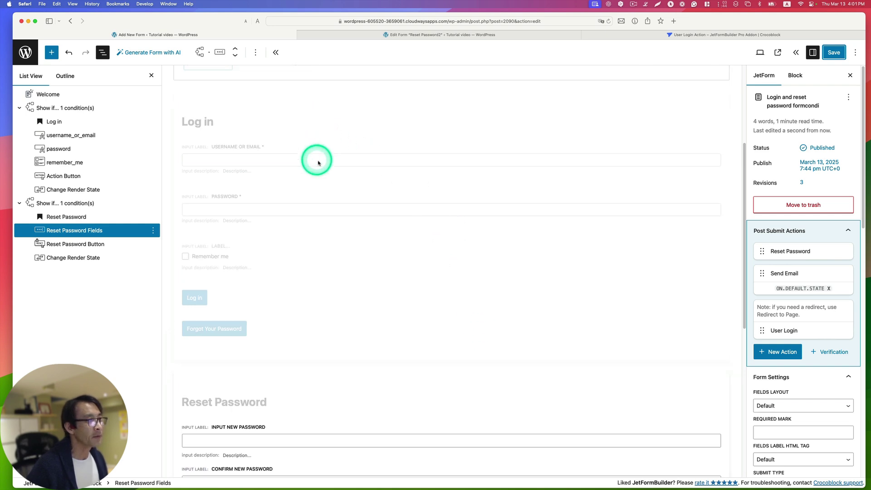
scroll(323, 218, down, 6)
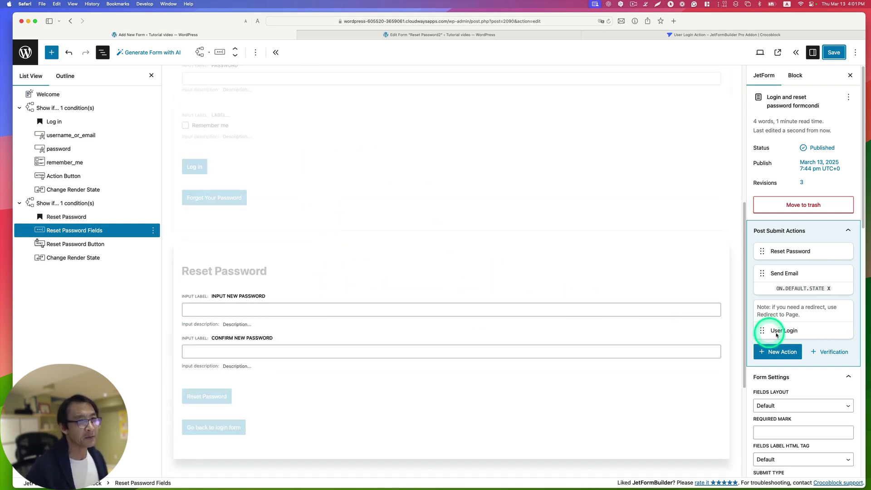
mouse_move(807, 331)
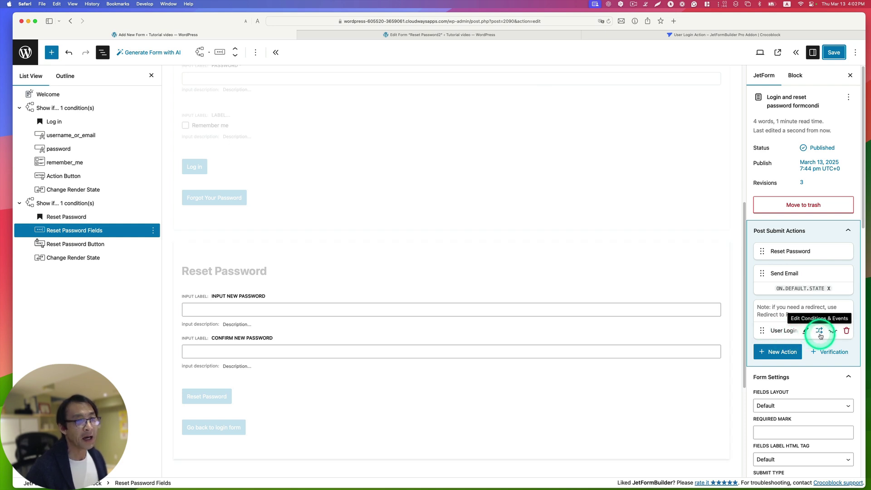
click(820, 332)
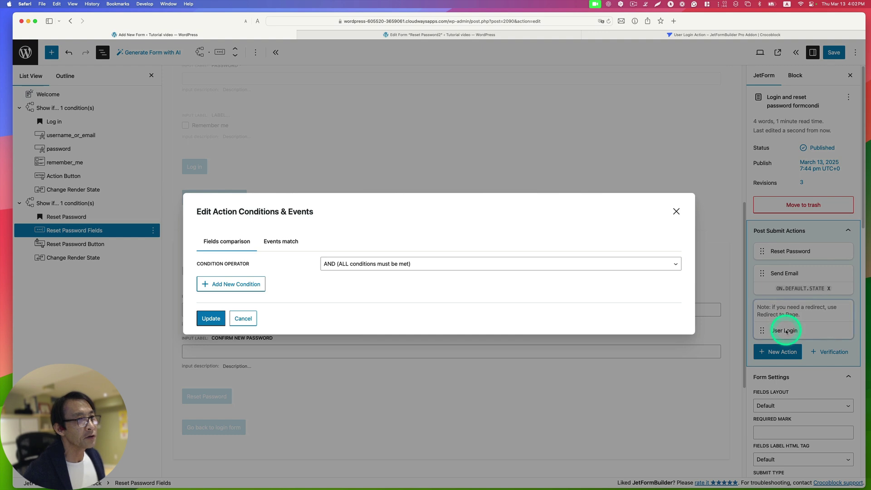
Close the conditions dialog without changes and select the Log in heading
click(265, 151)
scroll(272, 173, up, 3)
click(231, 114)
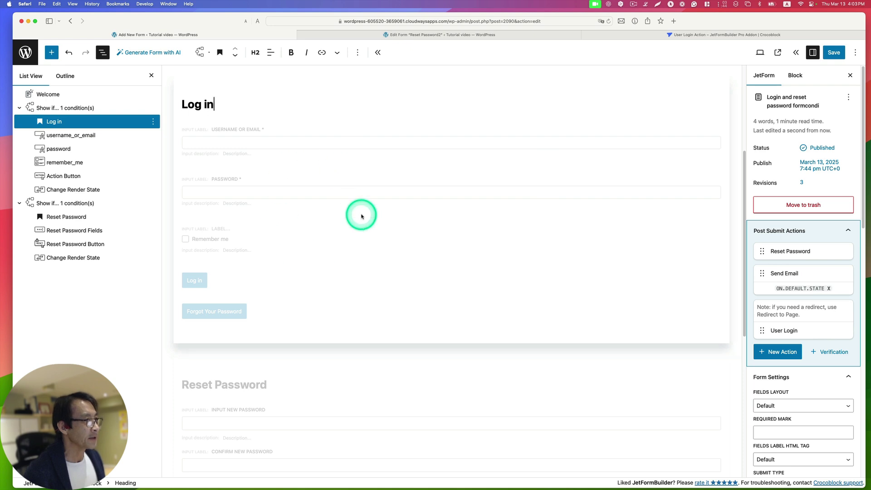
Restrict the User Login action to the ON.DEFAULT.STATE event and update it
click(819, 330)
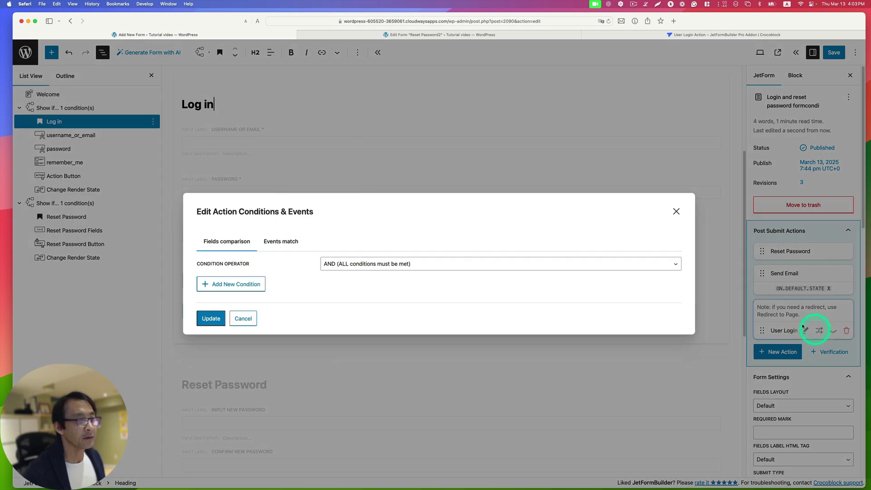
click(276, 240)
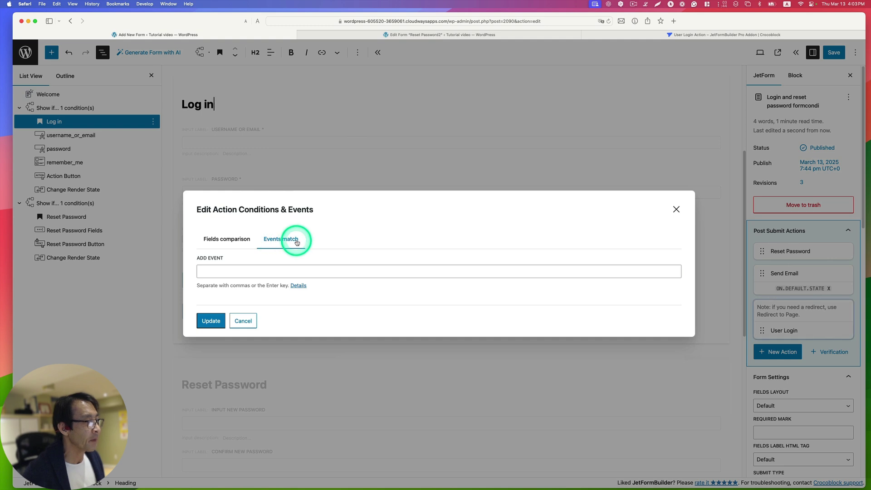
click(298, 271)
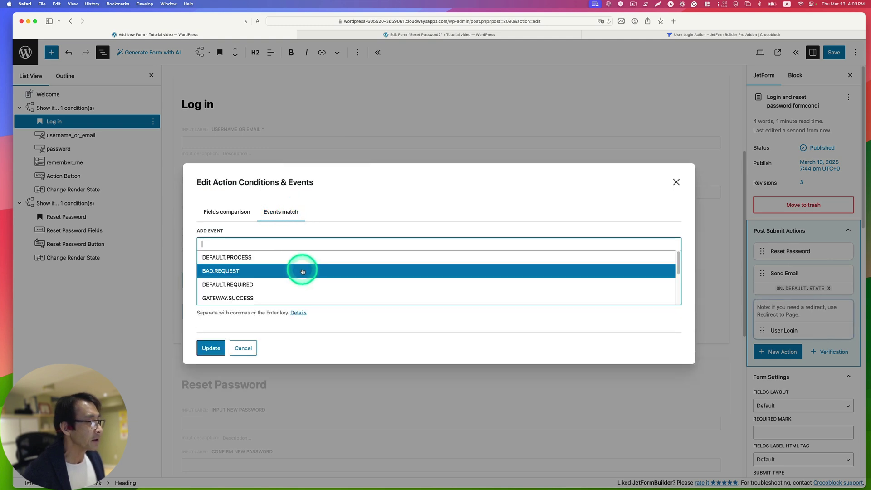
scroll(304, 271, down, 5)
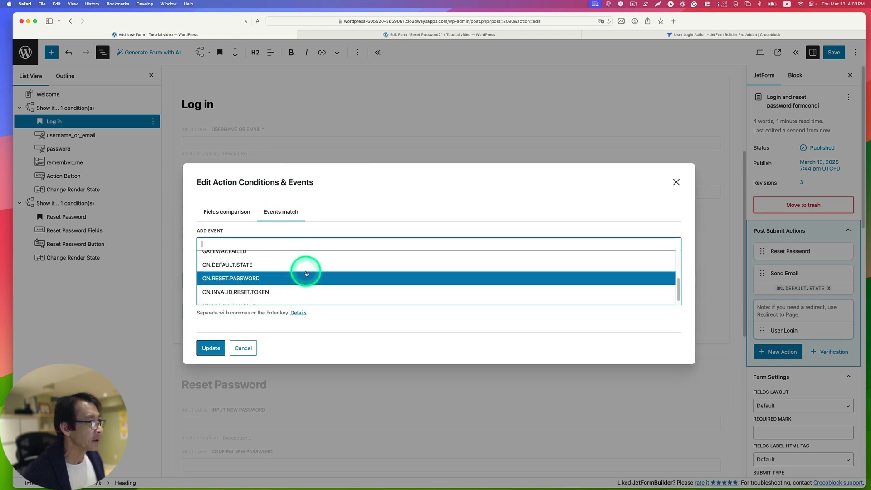
scroll(307, 273, up, 2)
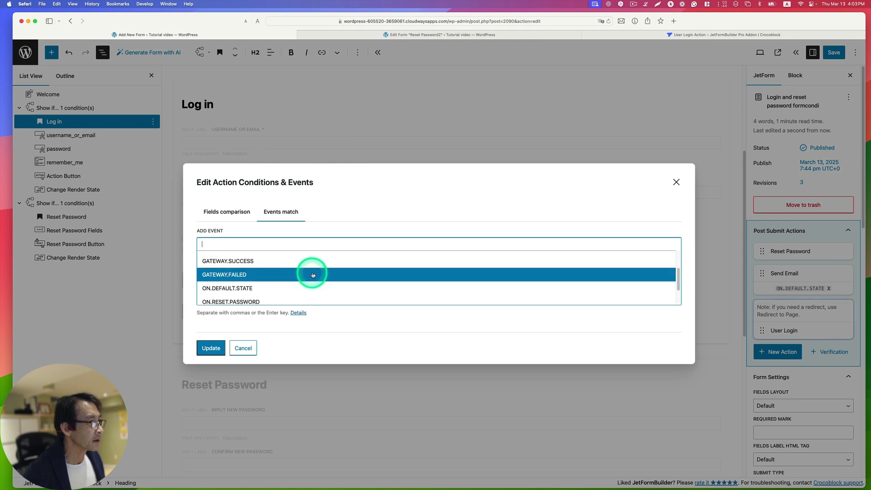
click(232, 288)
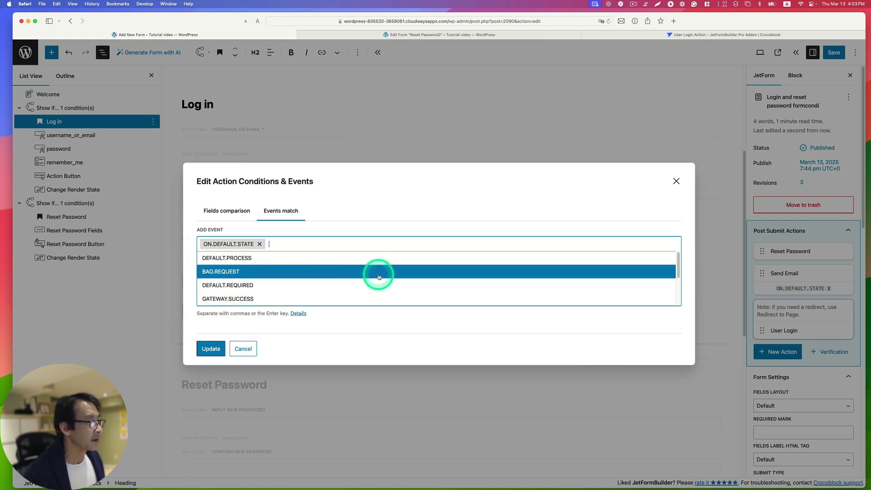
click(210, 349)
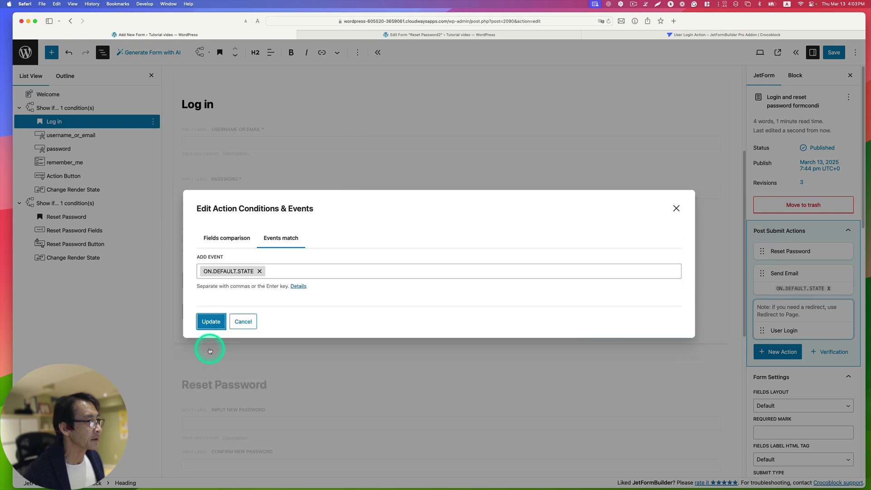
click(212, 321)
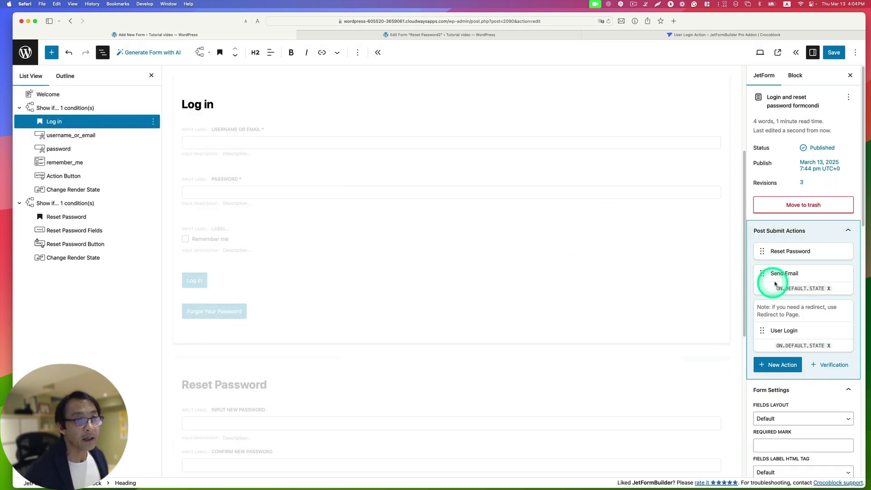
Select the Reset Password heading inside the Reset Password Fields block
mouse_move(790, 281)
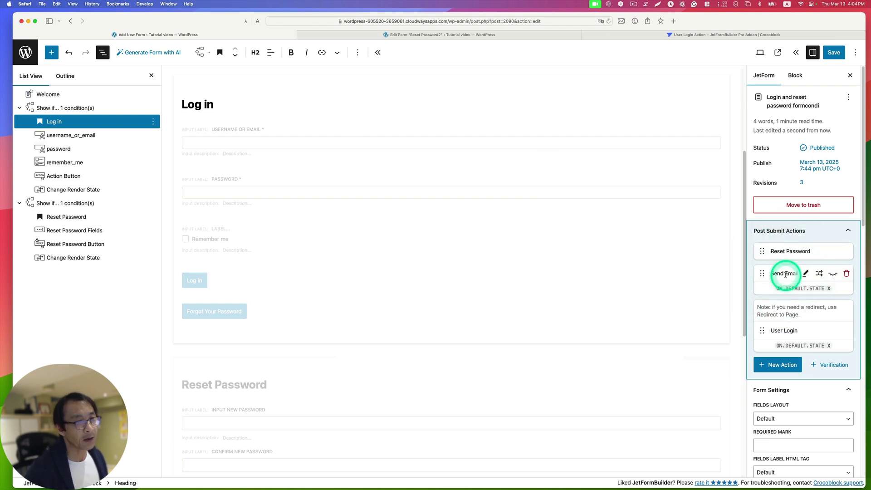
scroll(562, 365, down, 2)
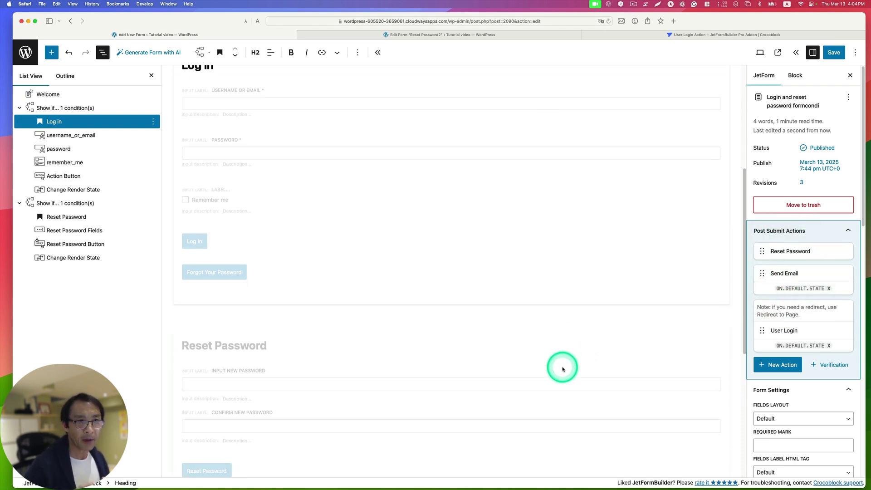
scroll(500, 295, up, 5)
scroll(435, 245, down, 5)
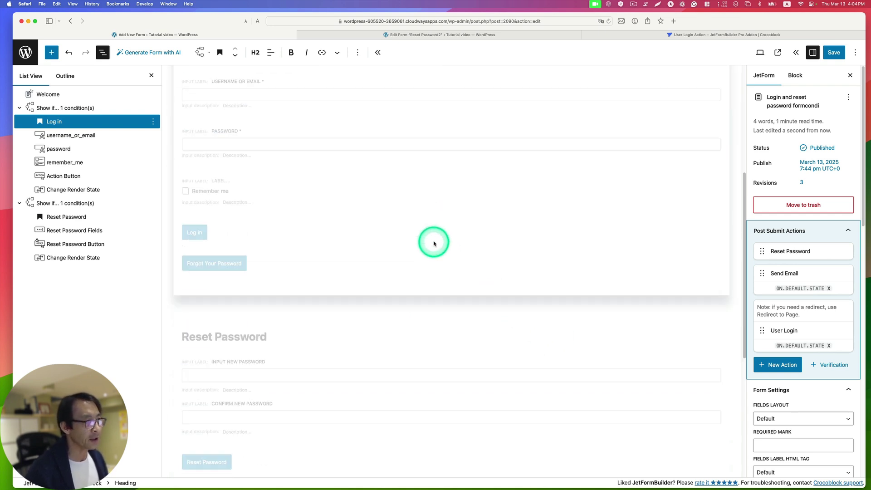
click(294, 333)
click(296, 327)
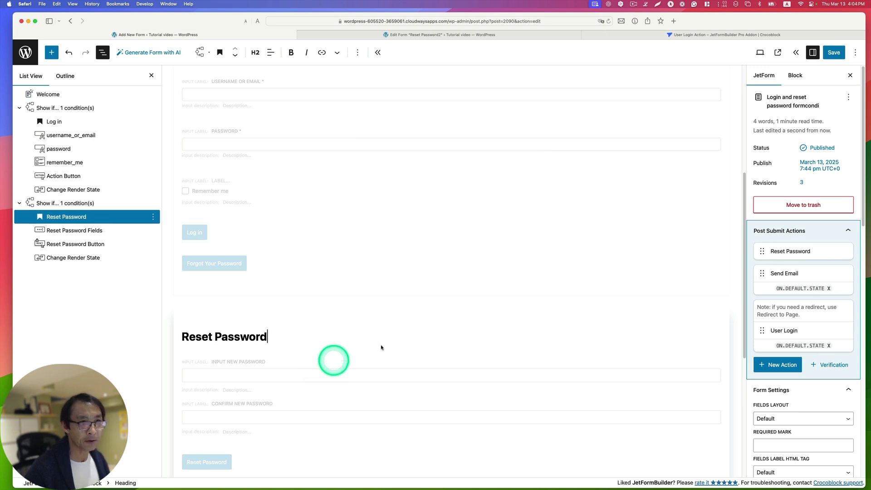
Swap Send Email's event from ON.DEFAULT.STATE to ON.DEFAULT.STATE2 under Events match and update
mouse_move(832, 274)
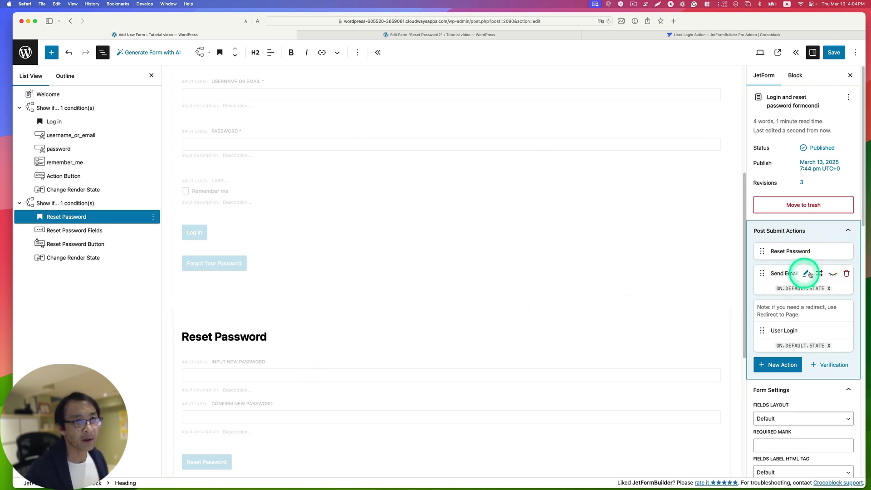
click(819, 274)
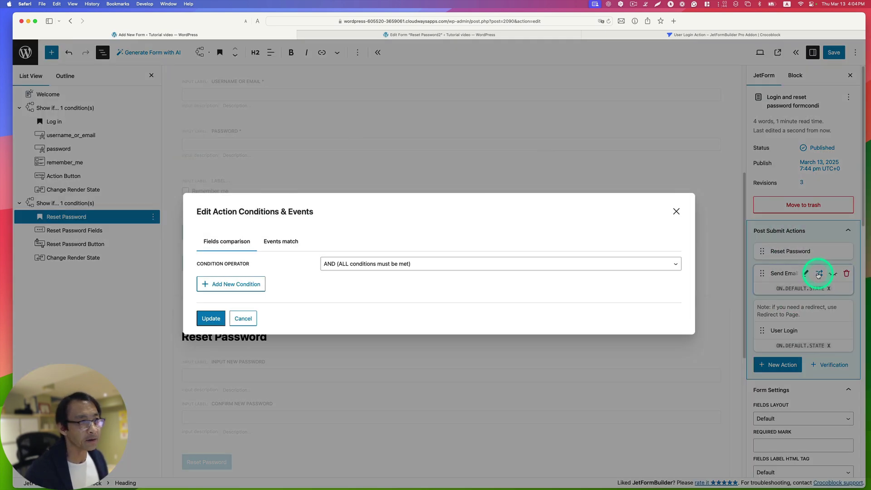
click(292, 243)
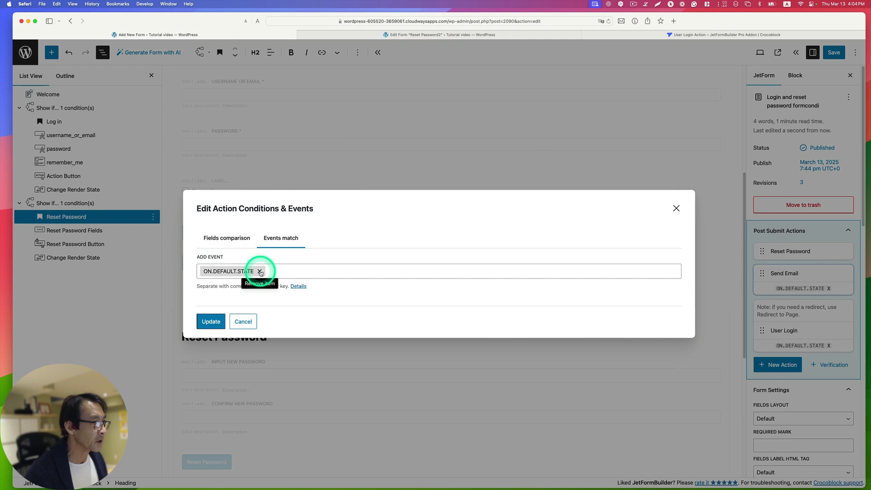
click(260, 271)
scroll(278, 274, down, 4)
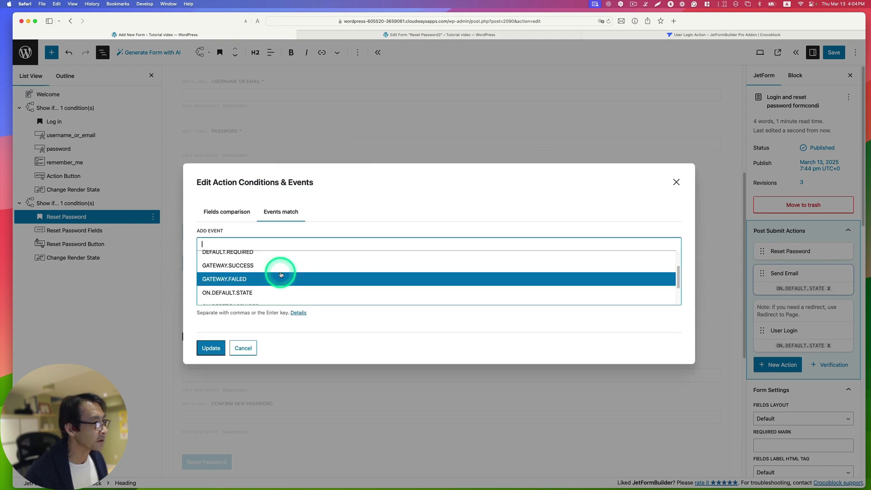
scroll(281, 275, down, 1)
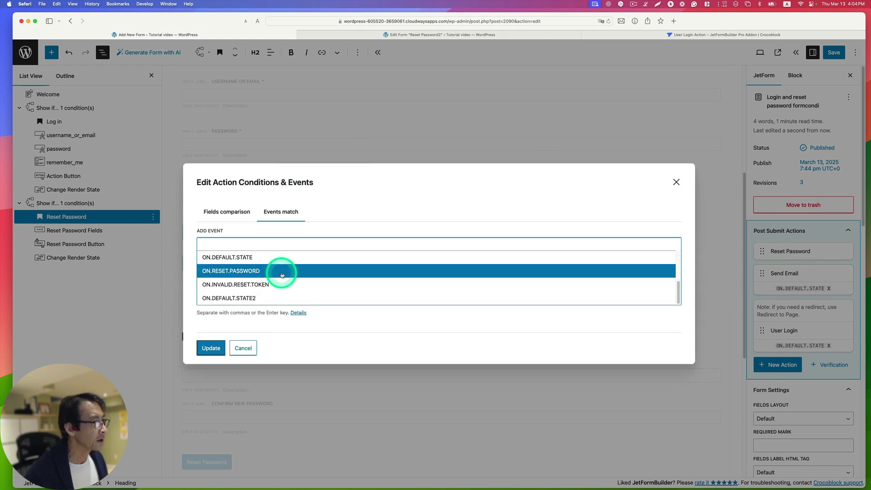
click(214, 299)
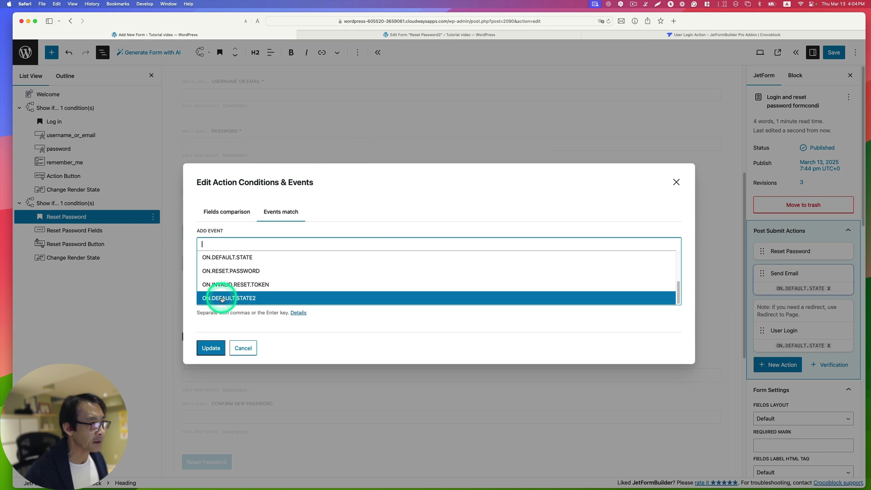
click(210, 349)
click(225, 343)
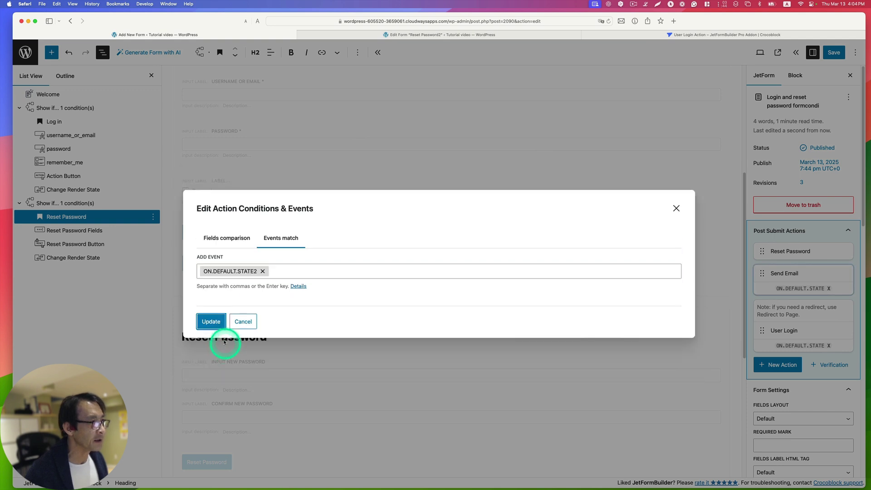
click(214, 322)
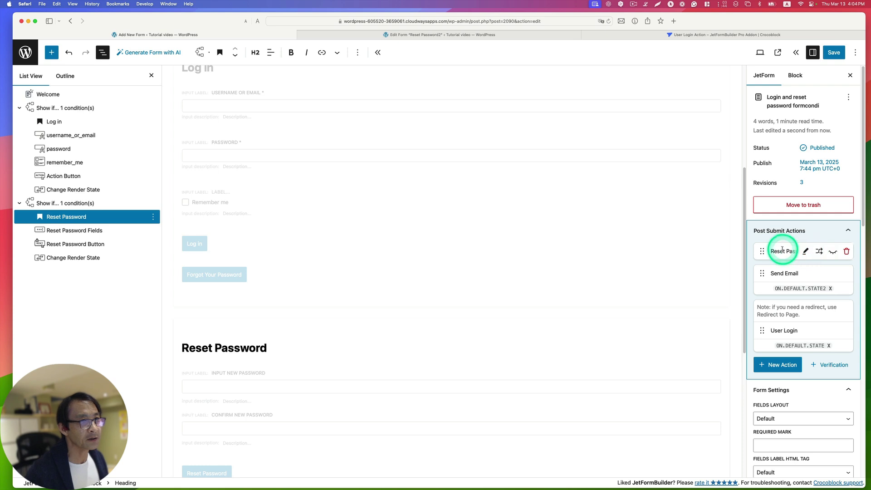
Add ON.DEFAULT.STATE2 to the Reset Password action's Events match list
click(818, 253)
click(281, 239)
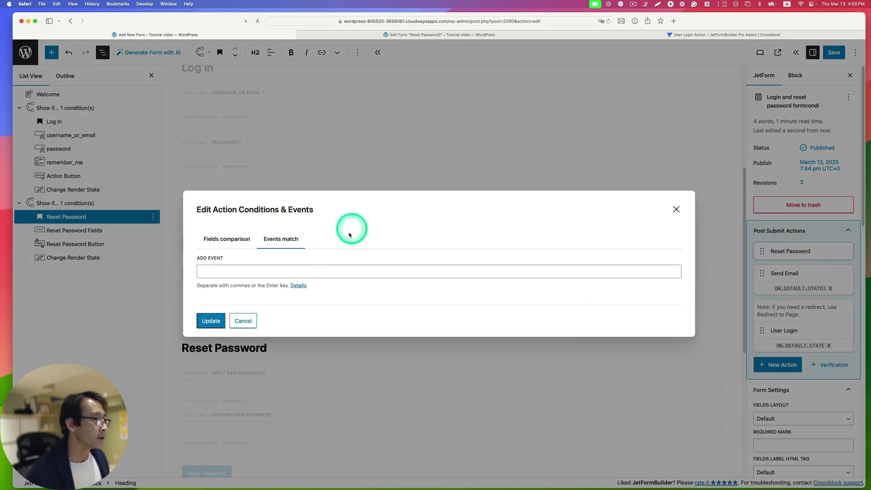
click(293, 269)
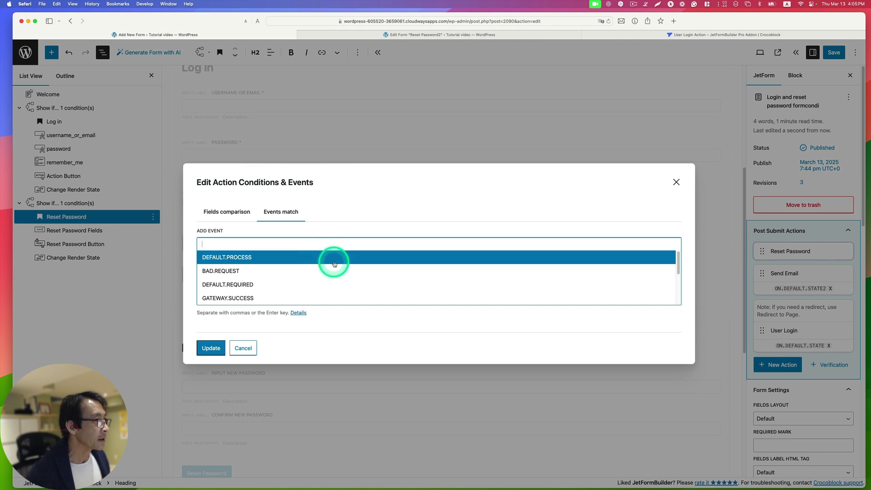
scroll(335, 265, down, 1)
scroll(336, 265, down, 3)
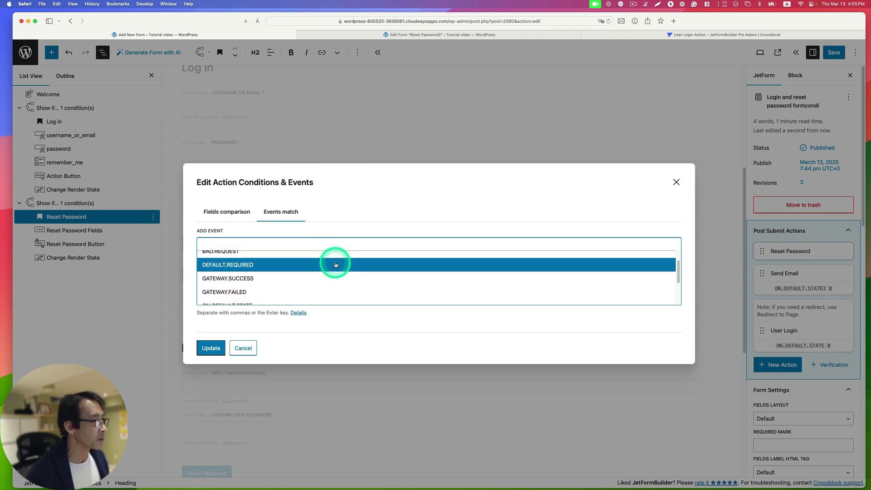
scroll(335, 265, down, 1)
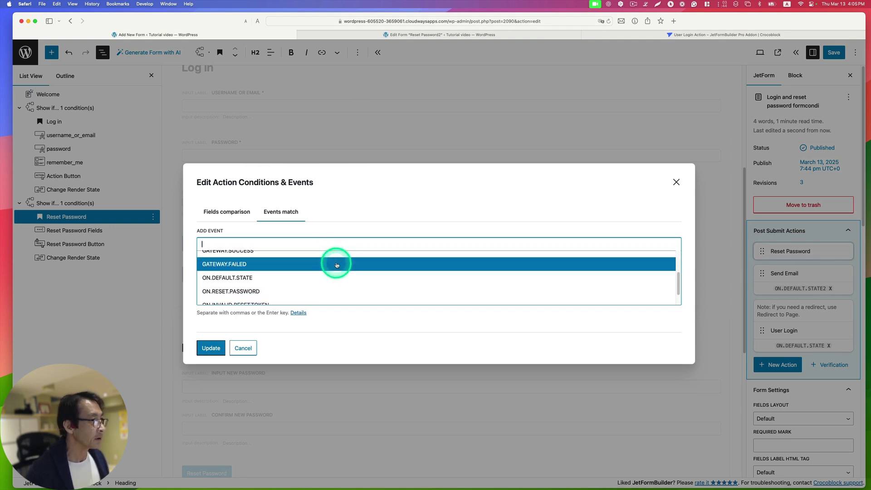
scroll(338, 266, down, 2)
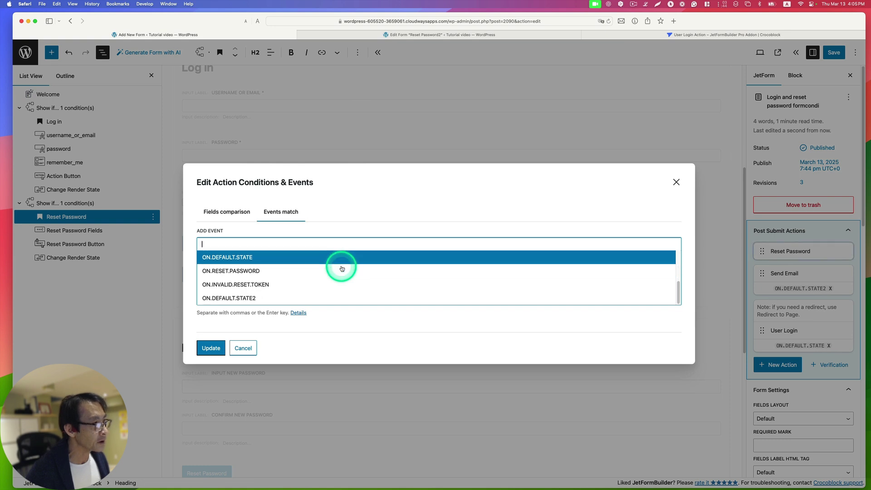
click(250, 300)
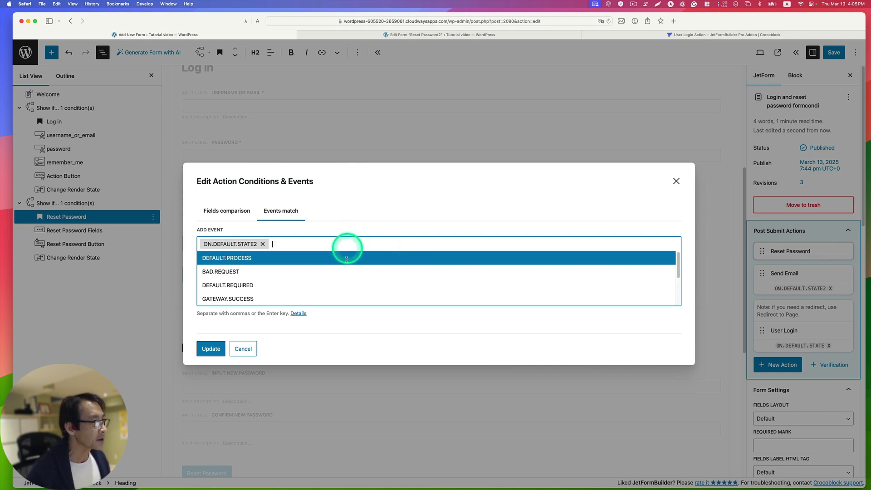
Add ON.RESET.PASSWORD as a second event, update the action, and save the form
scroll(347, 275, down, 3)
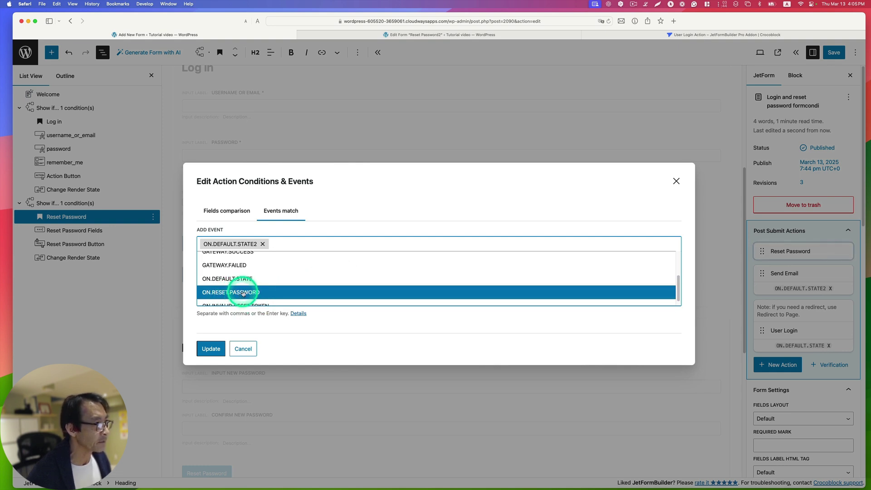
click(243, 293)
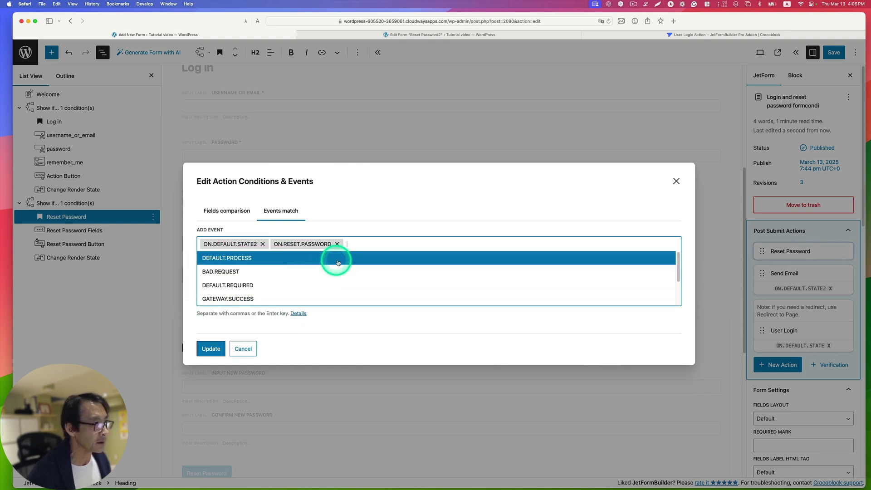
click(210, 350)
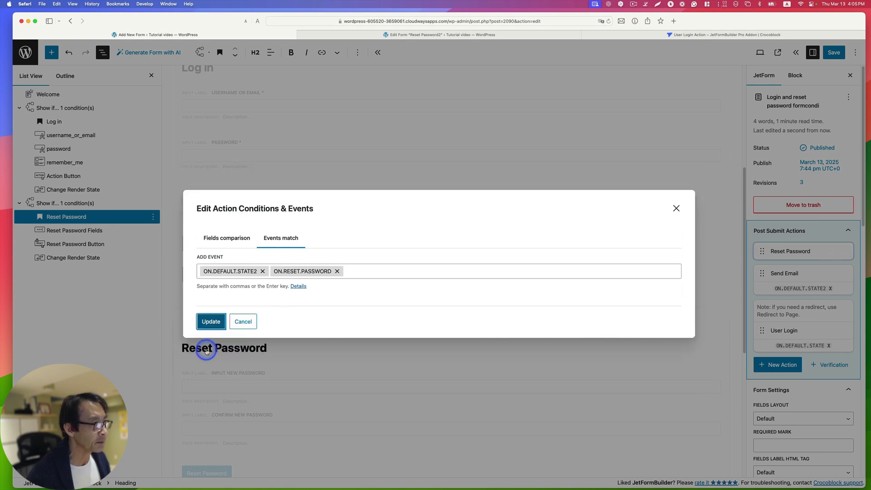
click(211, 322)
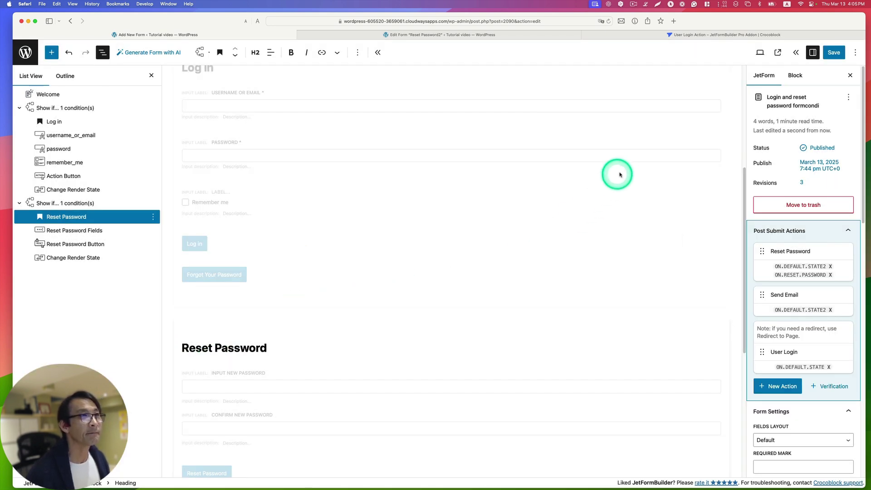
click(835, 52)
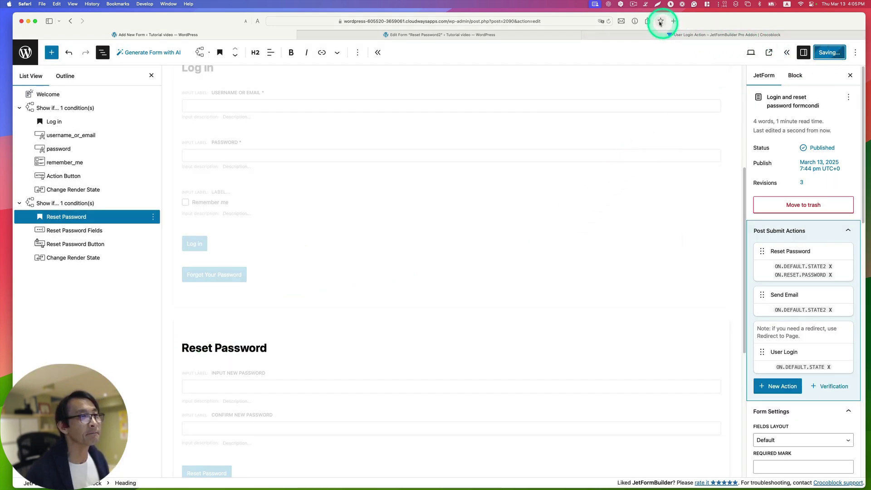
scroll(644, 294, down, 1)
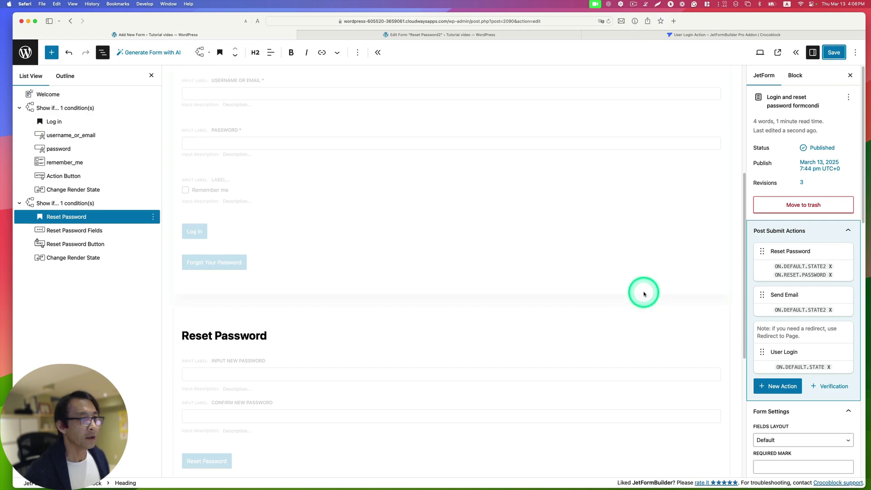
Add a Redirect to Page action with Static Page set to Account, then save the form
click(778, 391)
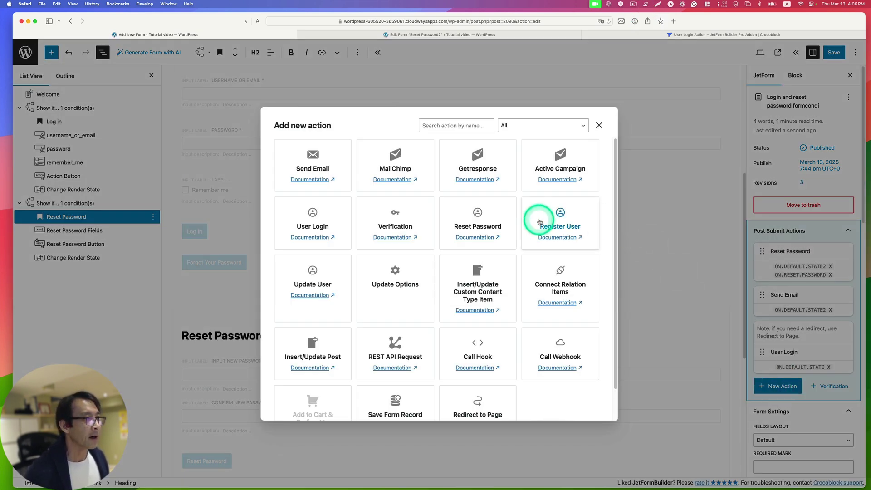
scroll(562, 273, down, 2)
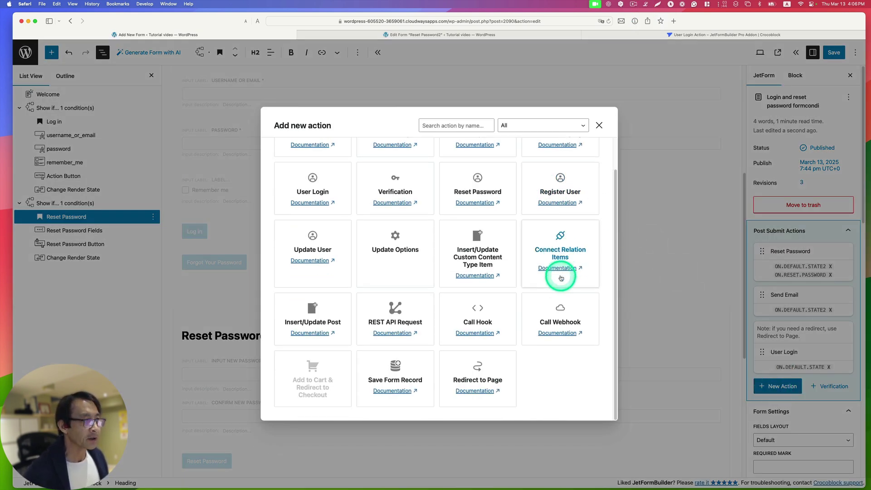
click(483, 376)
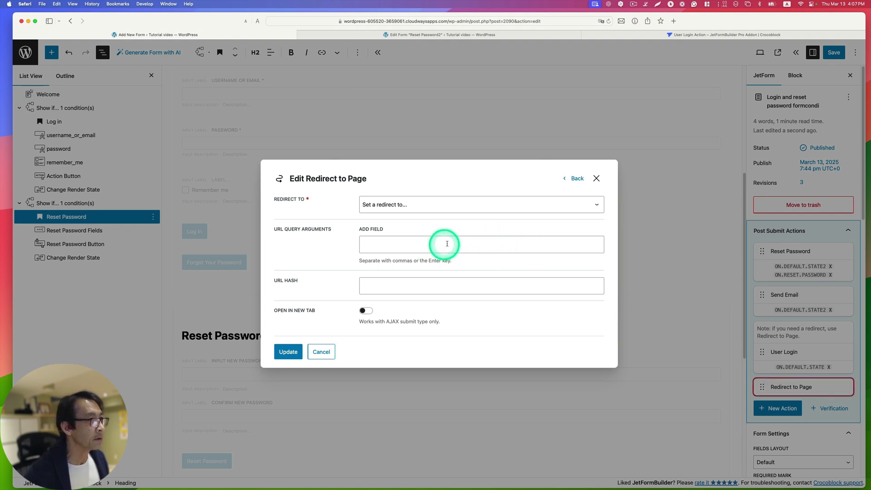
click(524, 208)
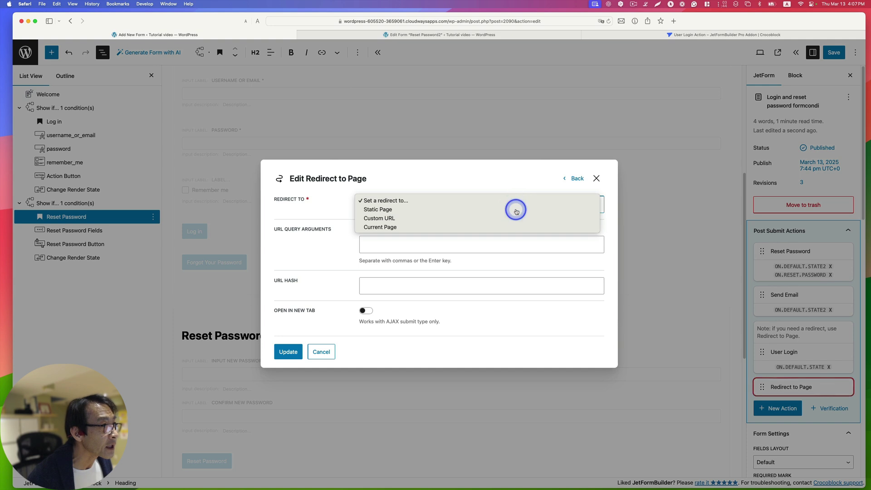
click(518, 208)
click(467, 225)
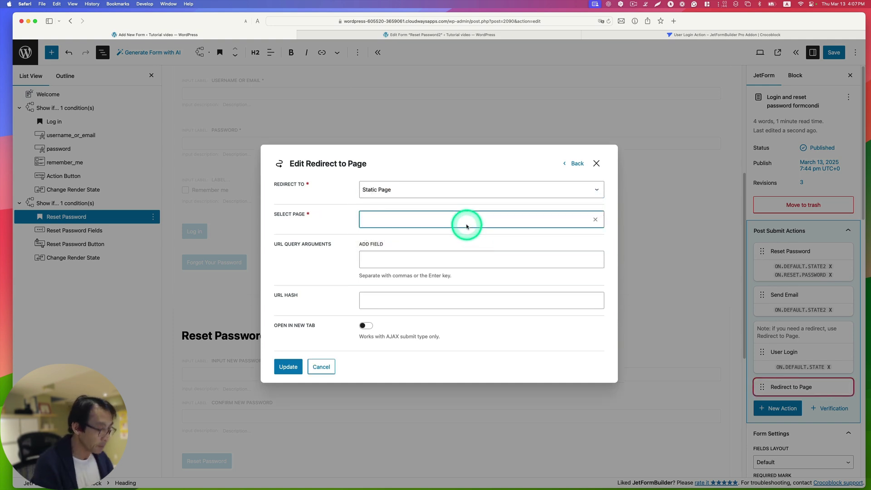
text(acc)
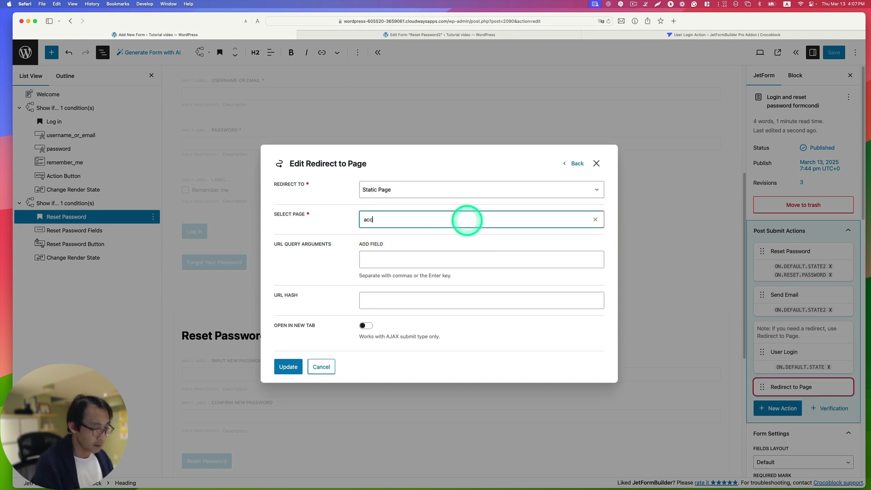
text(out)
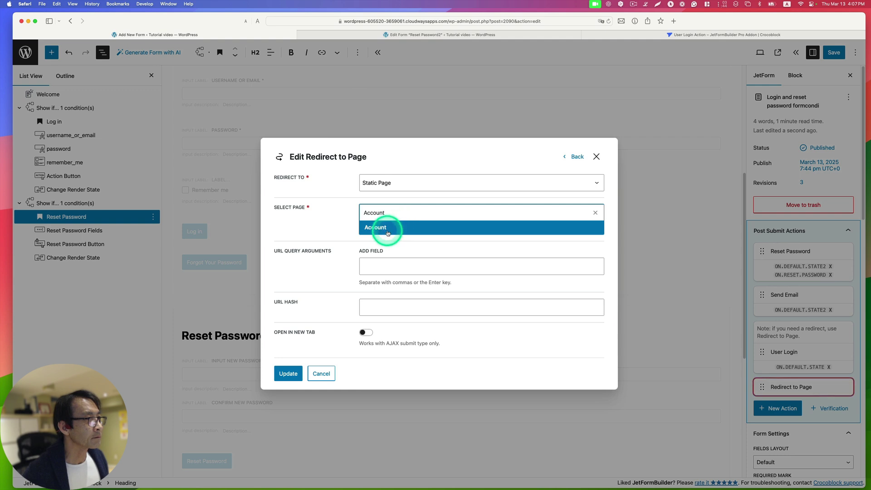
click(381, 228)
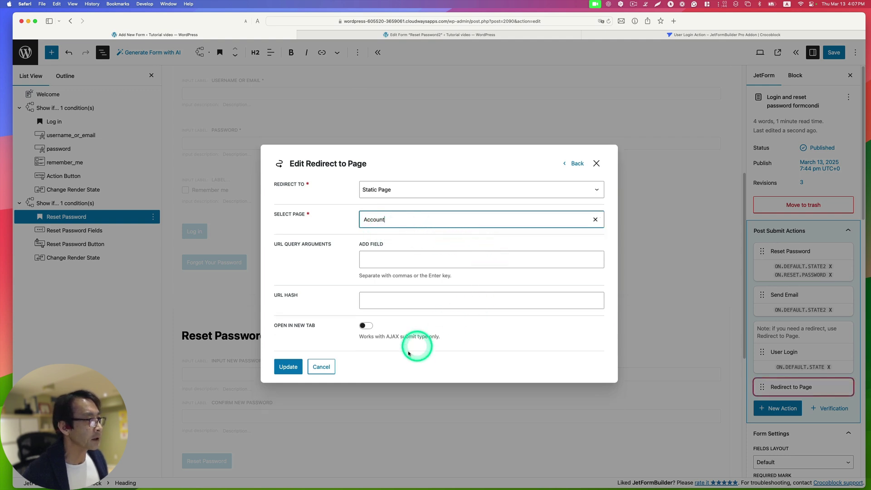
click(283, 366)
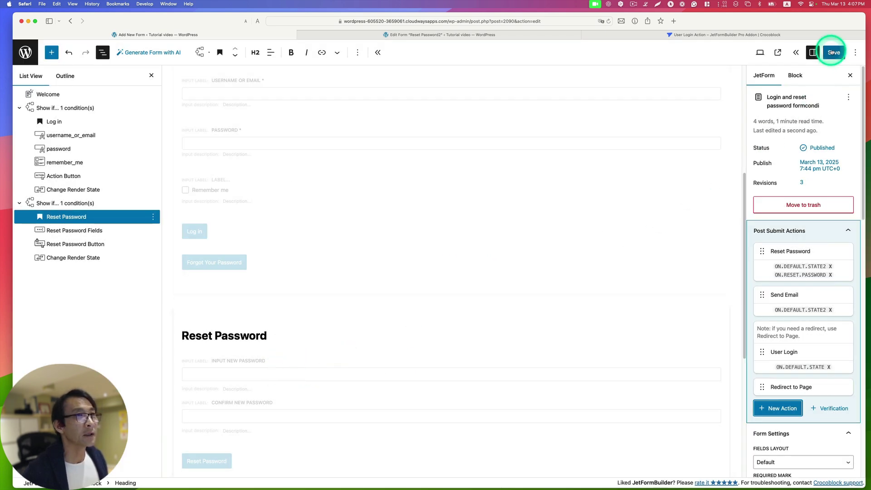
click(833, 52)
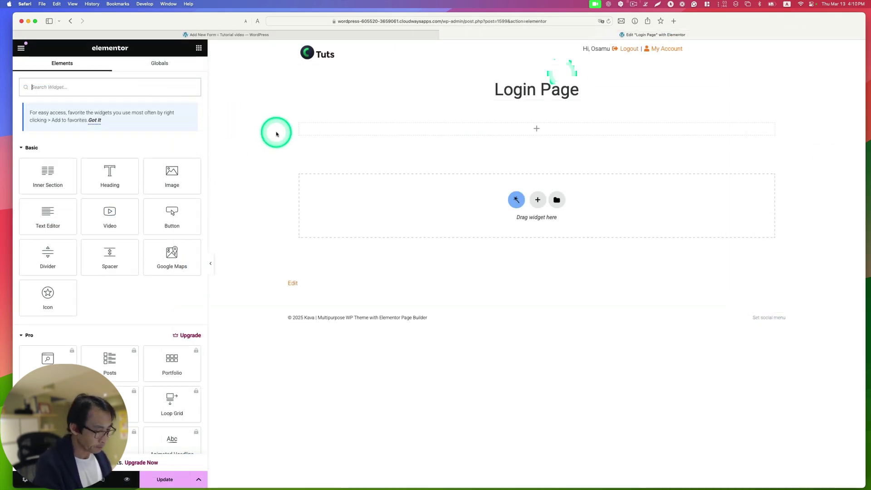
Place a JetForm widget atop the Login Page showing 'Login and reset password form', and save
text(jetform)
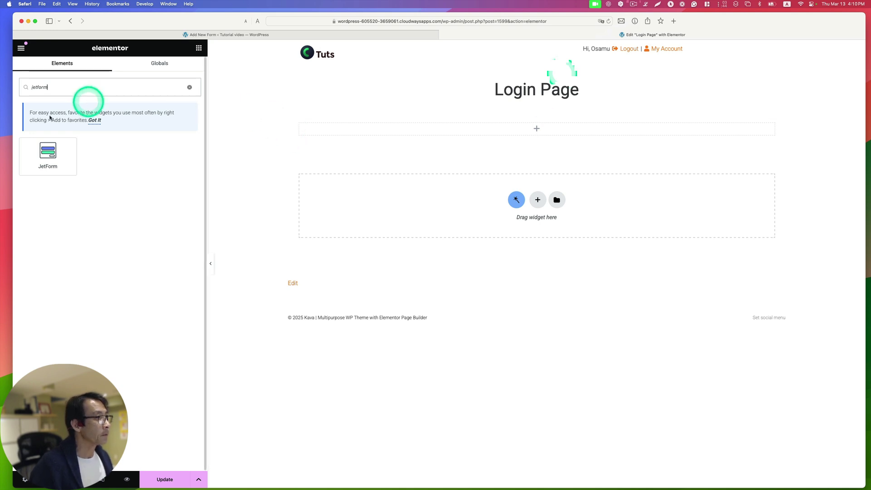
drag(51, 146, 481, 130)
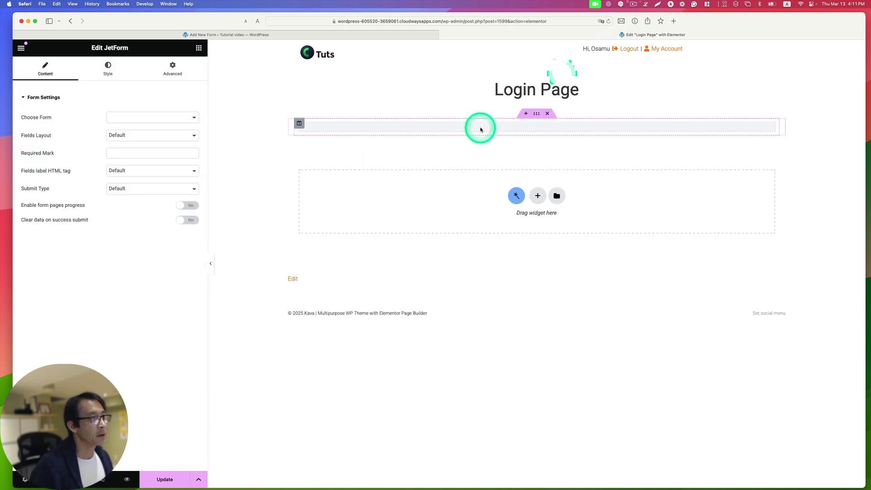
click(166, 117)
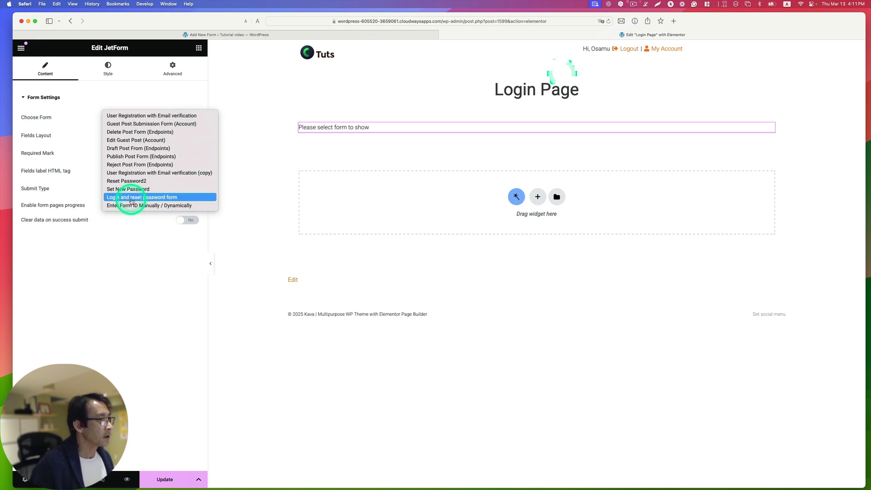
click(154, 198)
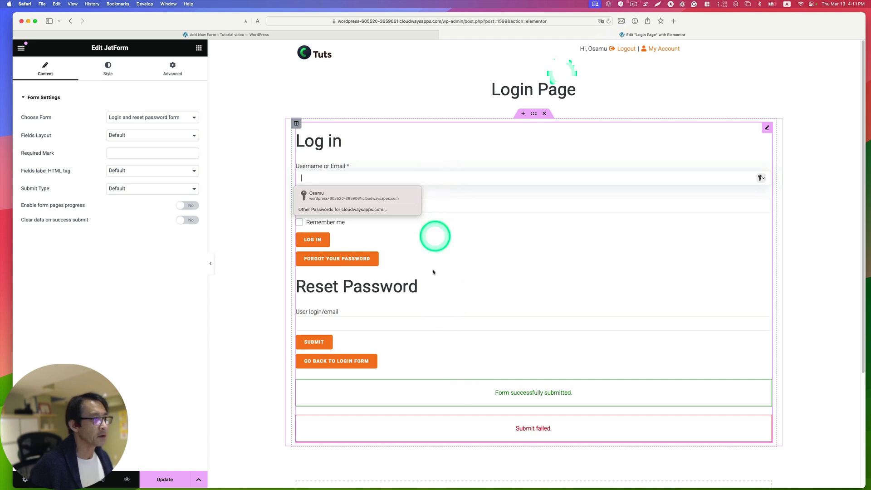
click(180, 479)
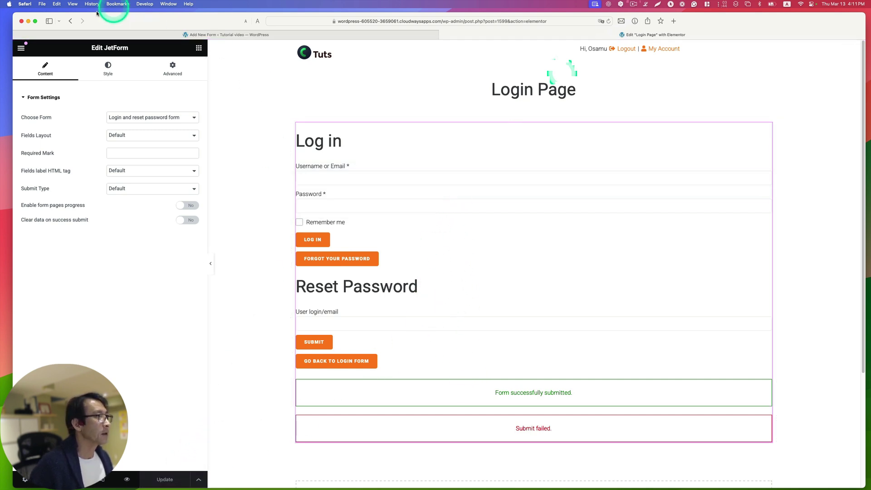
View the published Login Page in the browser
click(22, 48)
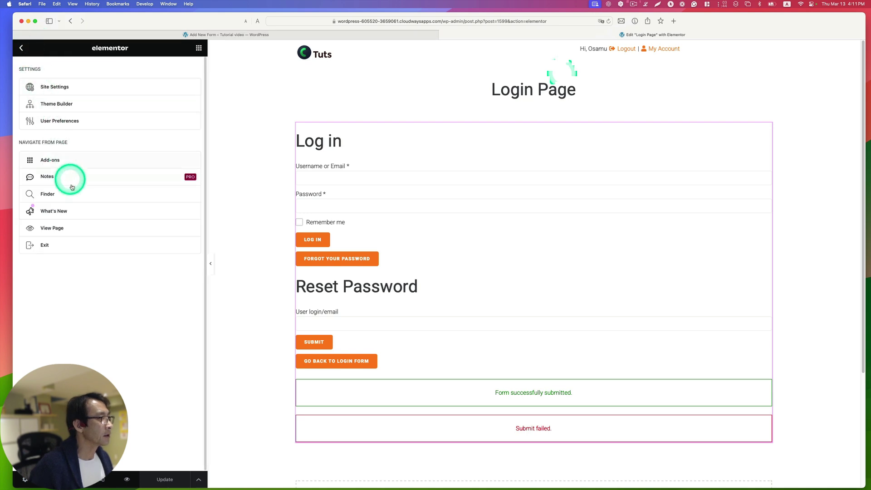
click(64, 233)
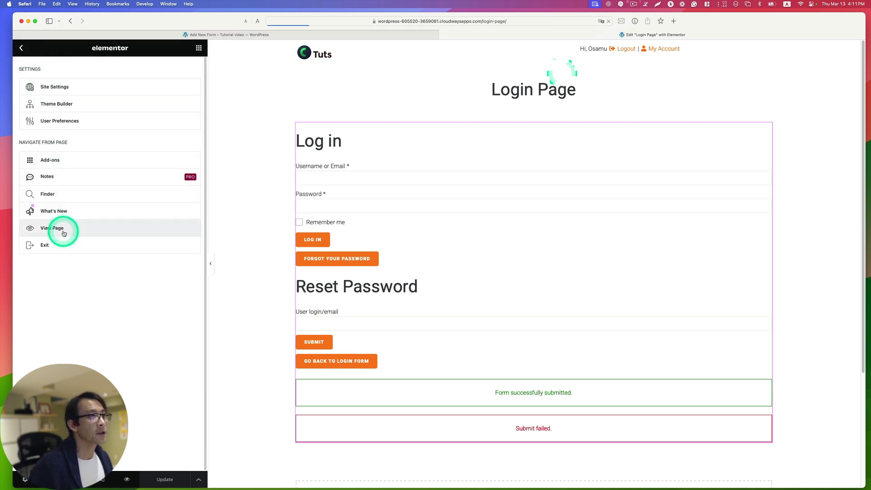
click(283, 139)
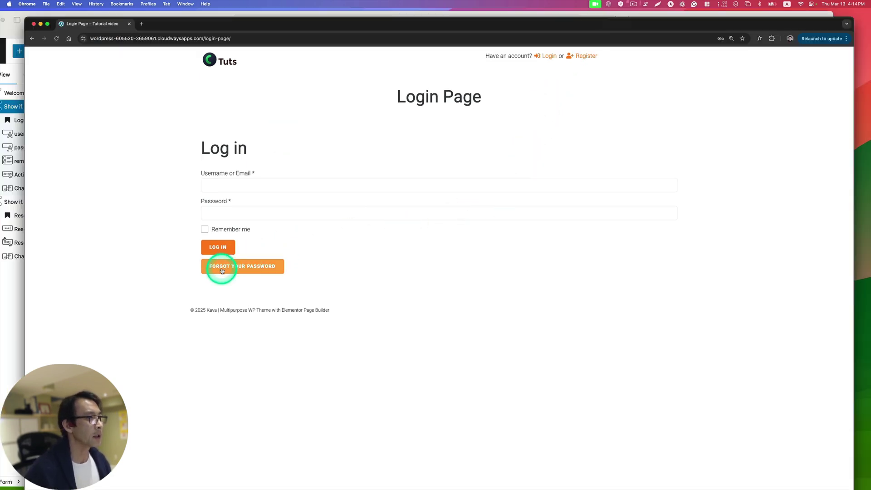
Try Forgot Your Password on the live page, then reload it twice; the form stays blank
click(258, 271)
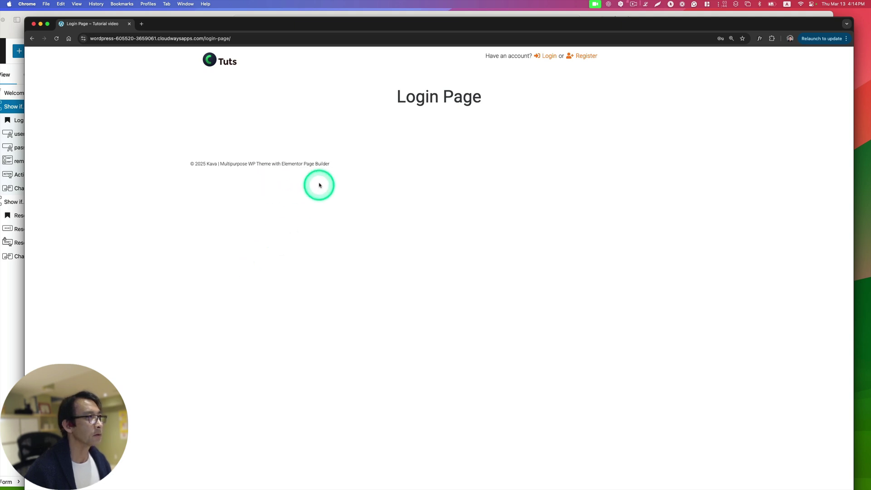
click(250, 38)
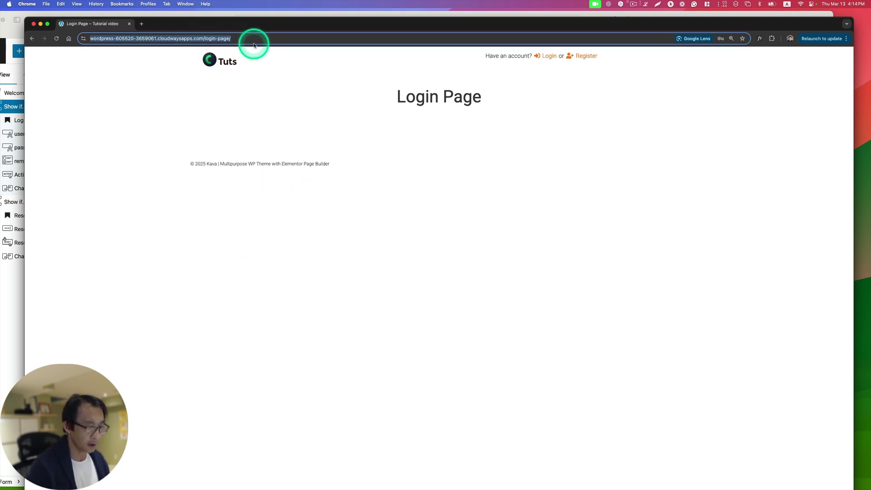
key(Return)
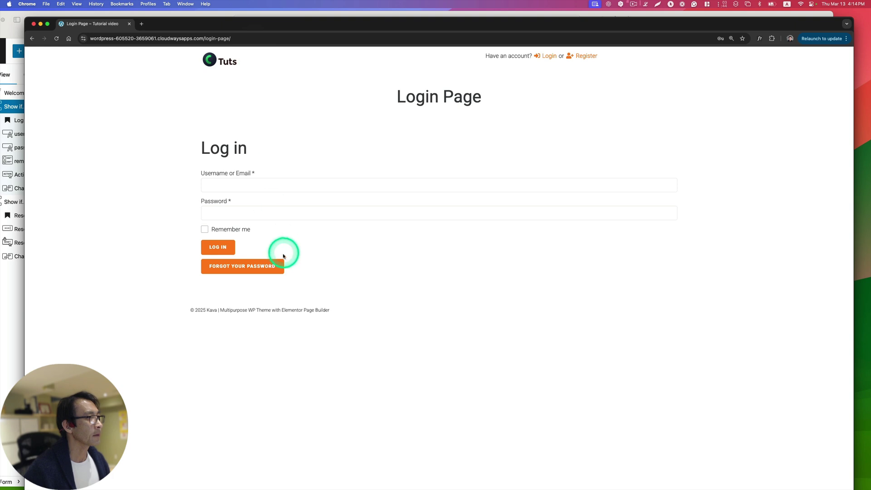
click(258, 39)
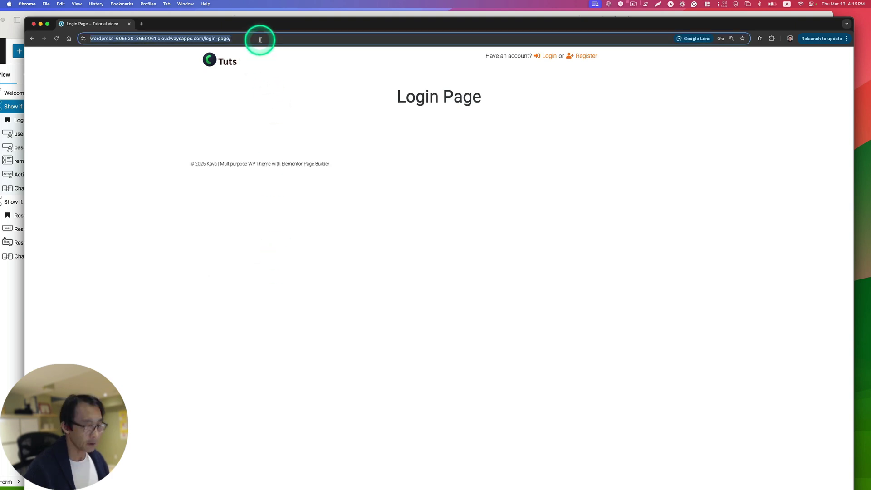
key(Return)
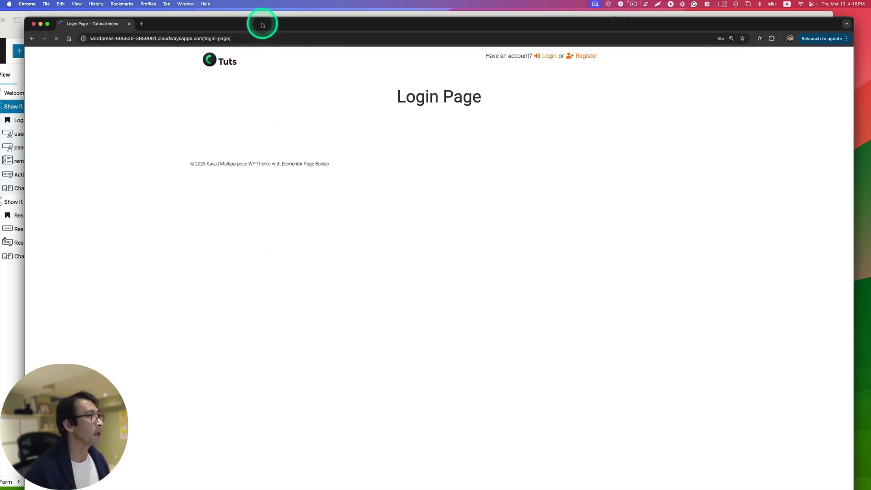
drag(262, 25, 322, 91)
Set the Forgot Your Password button's Switch State to DEFAULT.STATE2 and save the form
click(344, 51)
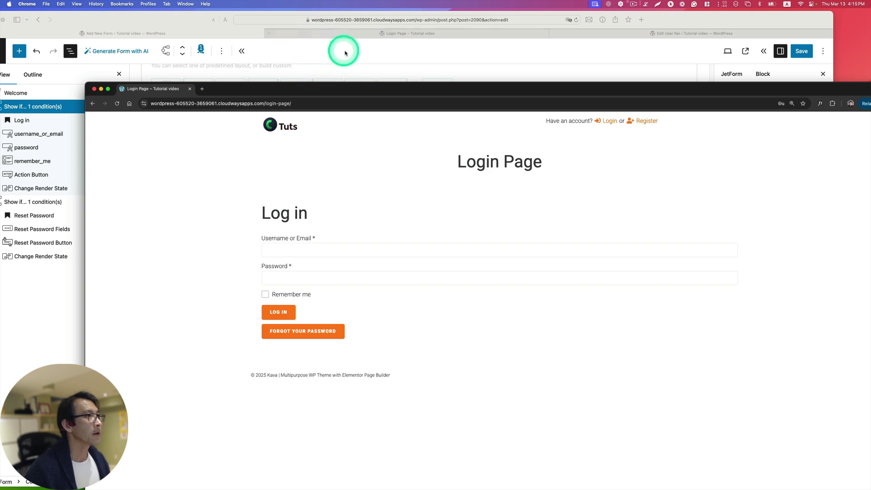
click(437, 162)
scroll(461, 234, down, 3)
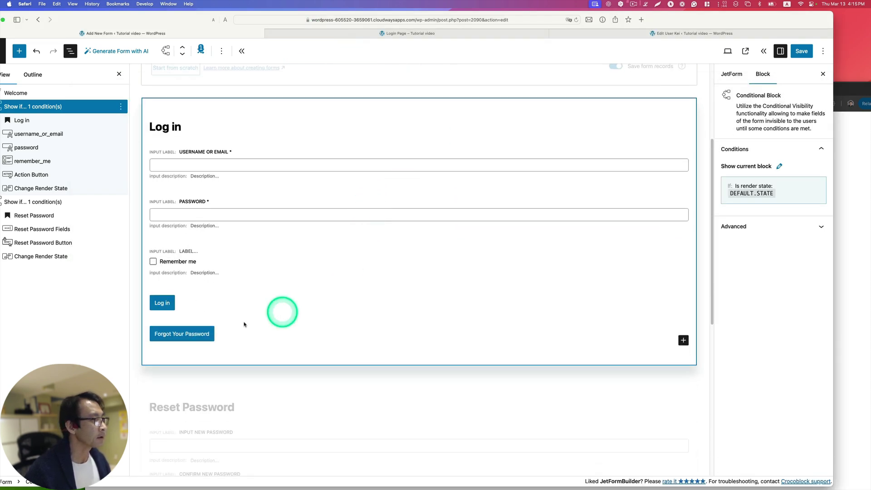
click(204, 334)
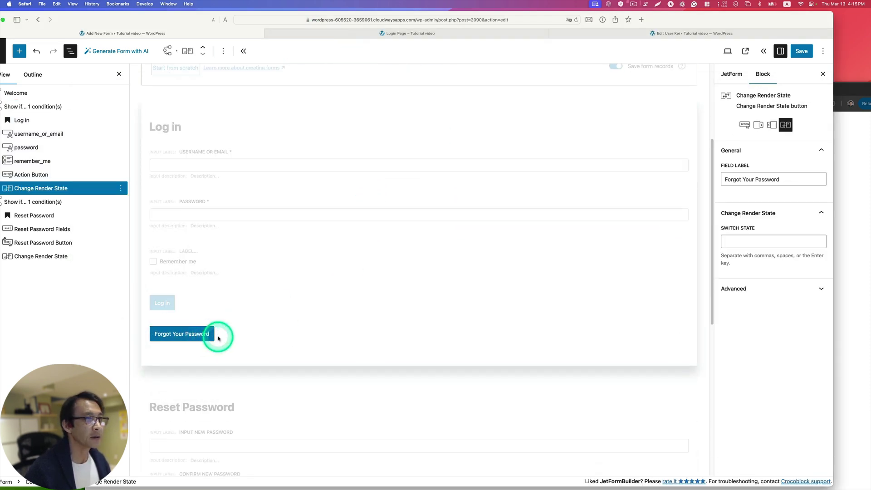
click(751, 243)
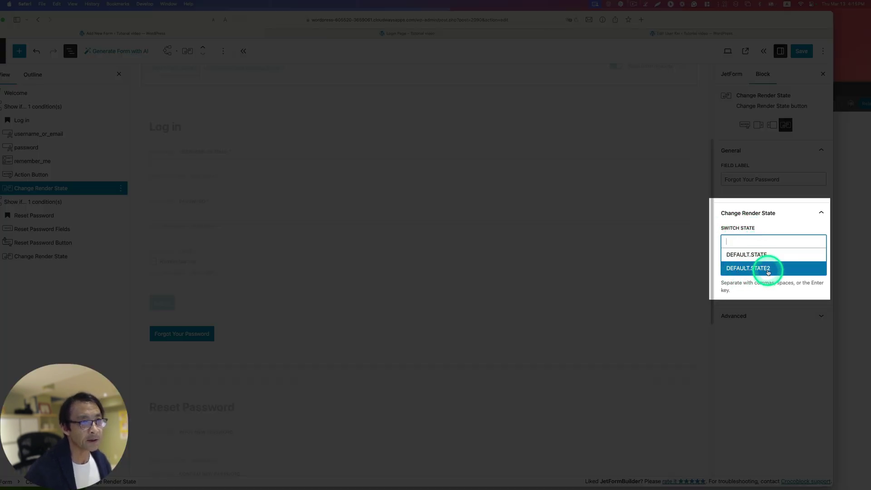
click(765, 271)
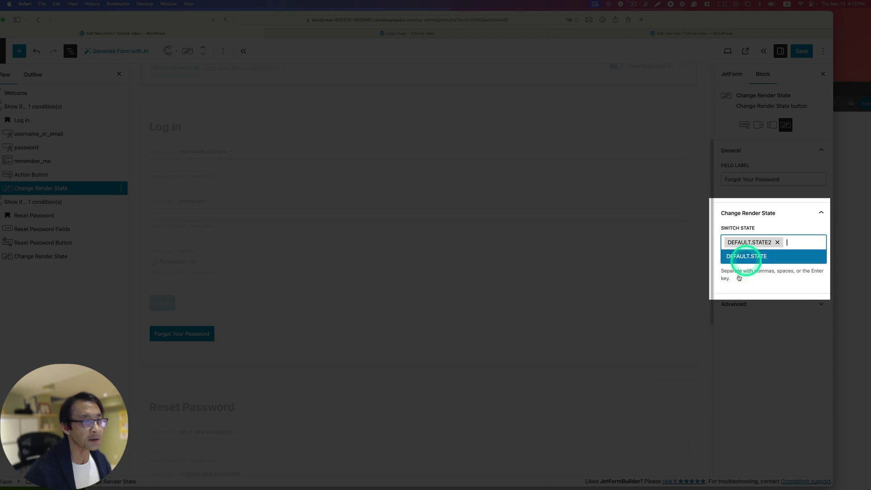
scroll(325, 410, down, 1)
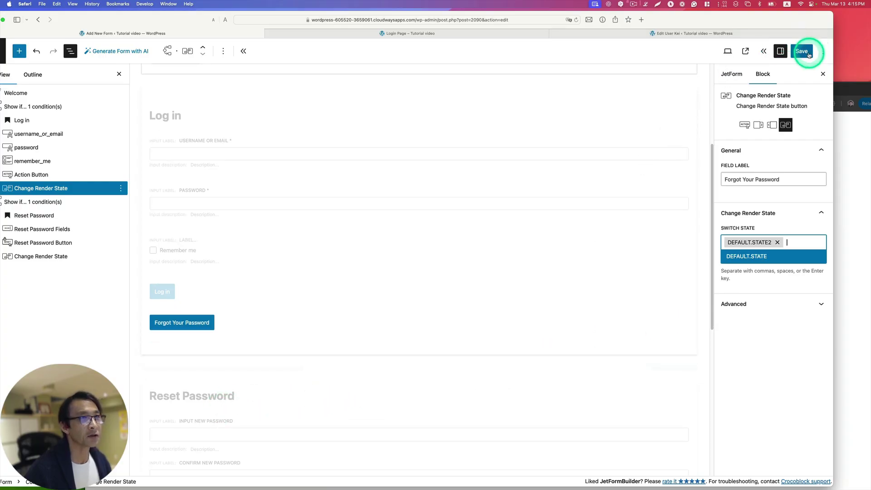
click(801, 51)
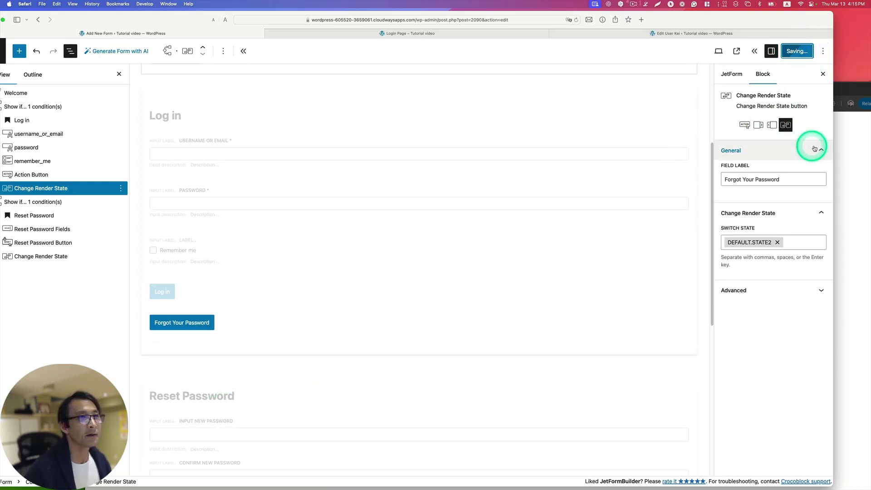
click(850, 149)
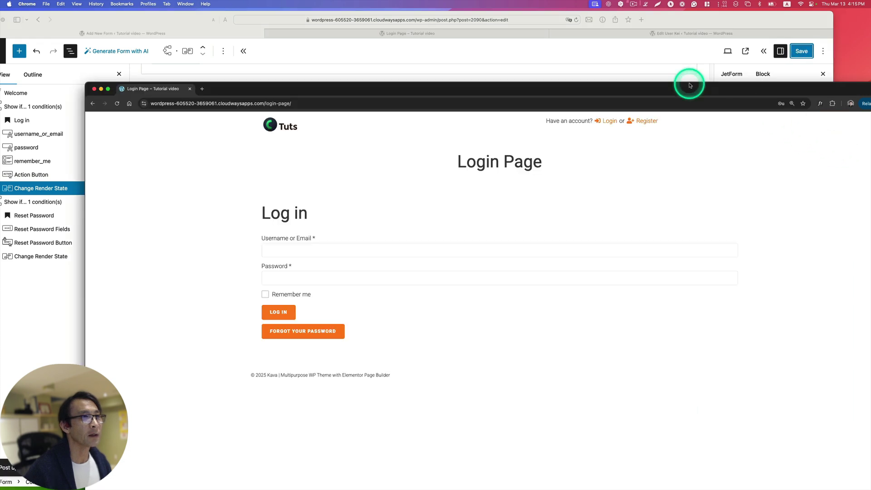
Reload the Login Page and toggle twice between the Reset Password and Log in forms
drag(689, 81, 619, 22)
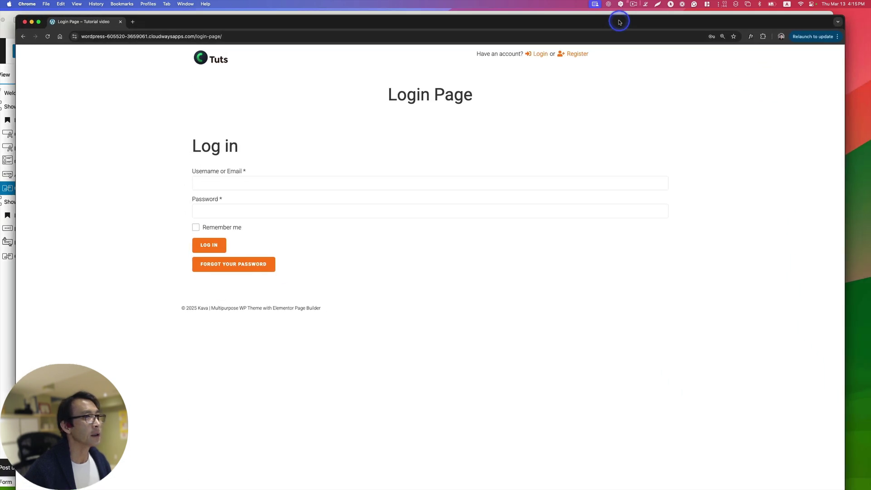
click(46, 37)
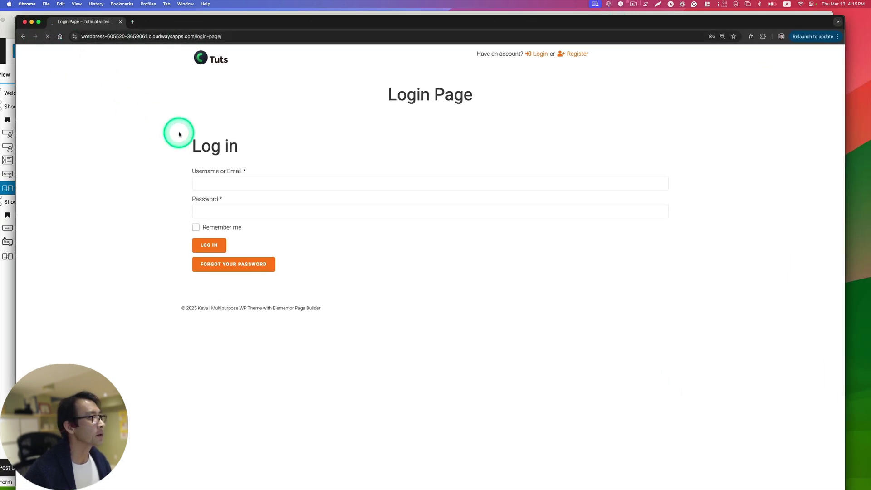
click(254, 264)
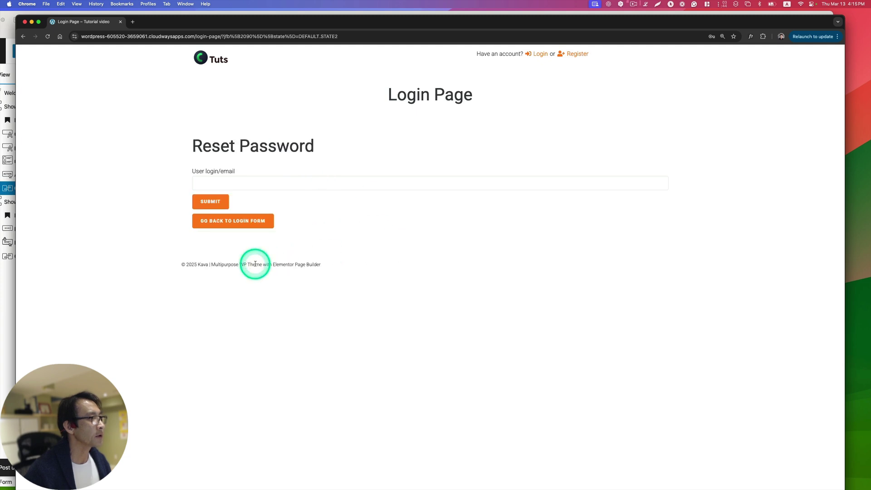
click(238, 225)
click(242, 262)
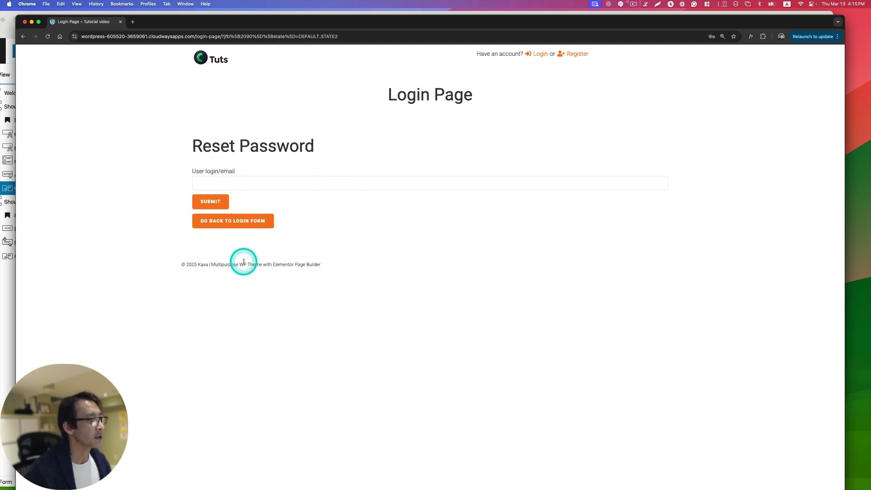
click(236, 222)
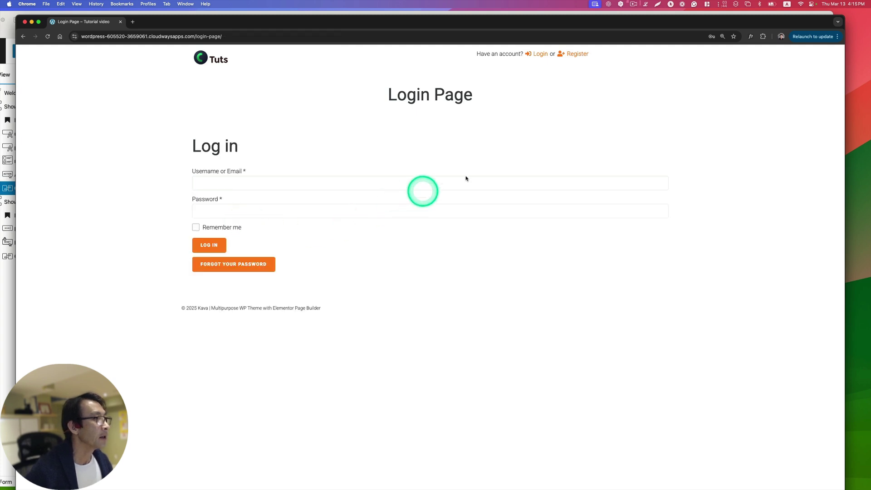
Log in with the account's username and password to reach the Account page
click(379, 182)
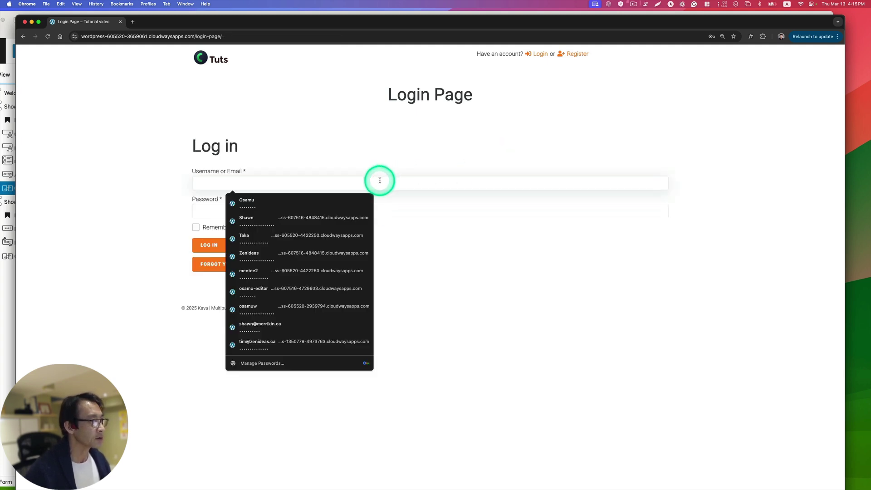
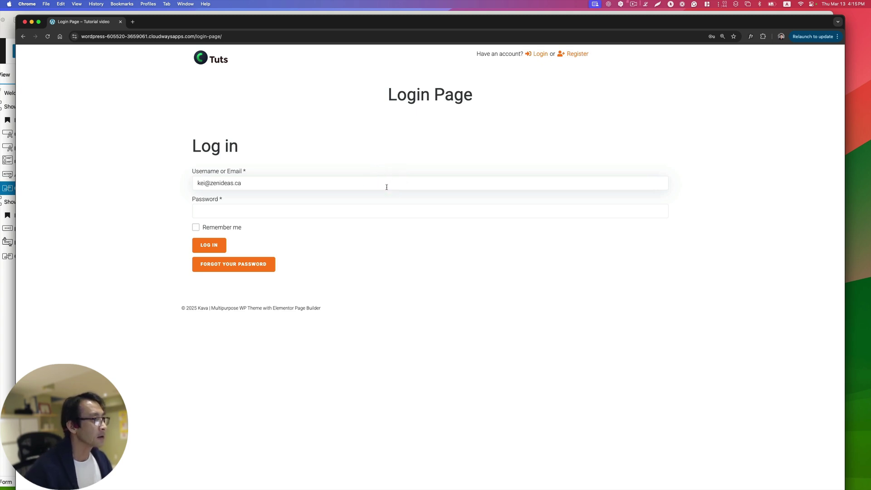
click(355, 210)
text(k)
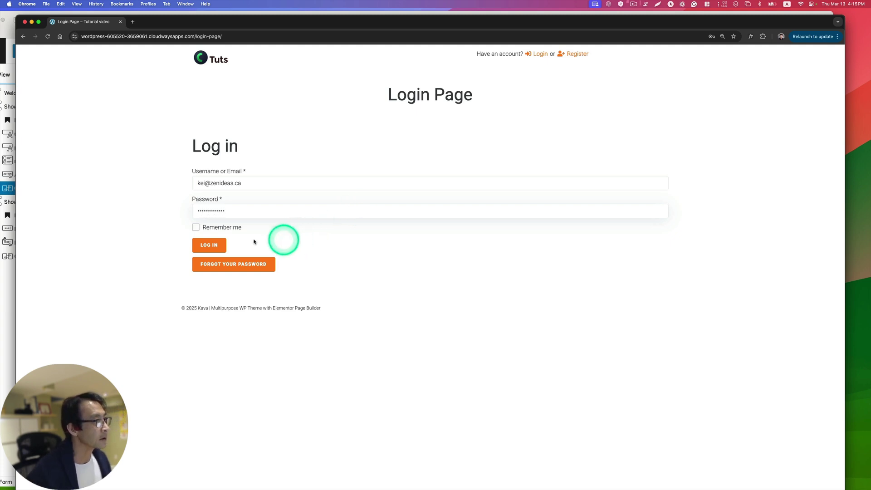
click(207, 246)
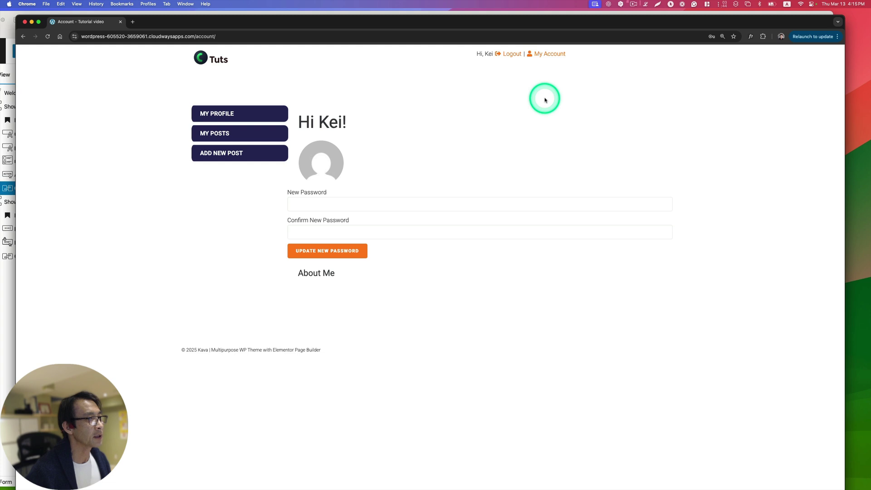
Log out, then go from wp-login.php to the site's login-page/ address
click(511, 54)
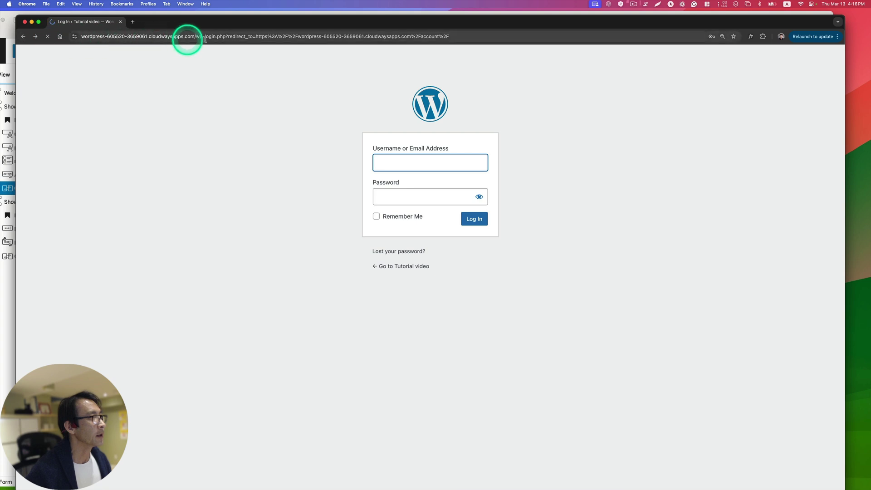
click(241, 36)
click(221, 35)
click(213, 36)
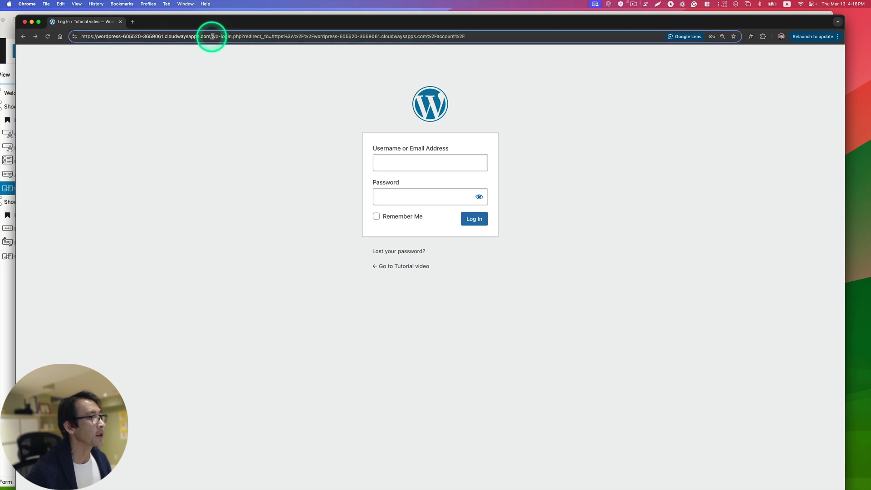
drag(212, 36, 538, 42)
key(BackSpace)
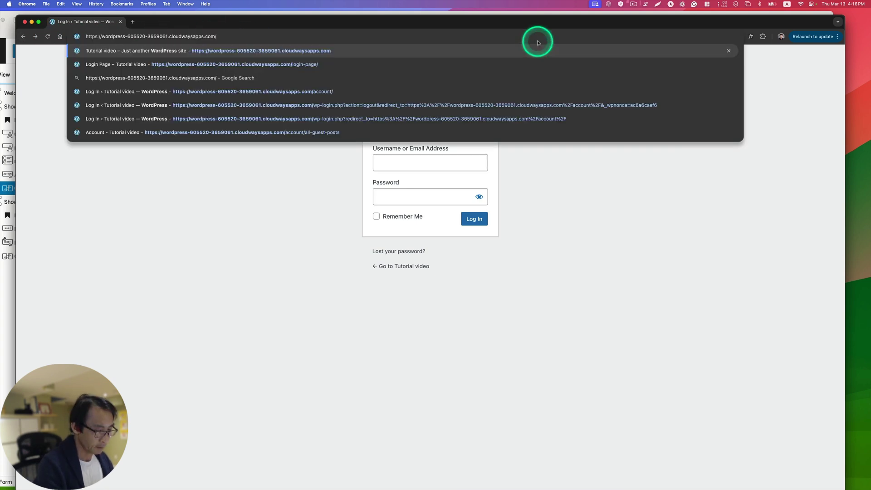
text(login)
key(Return)
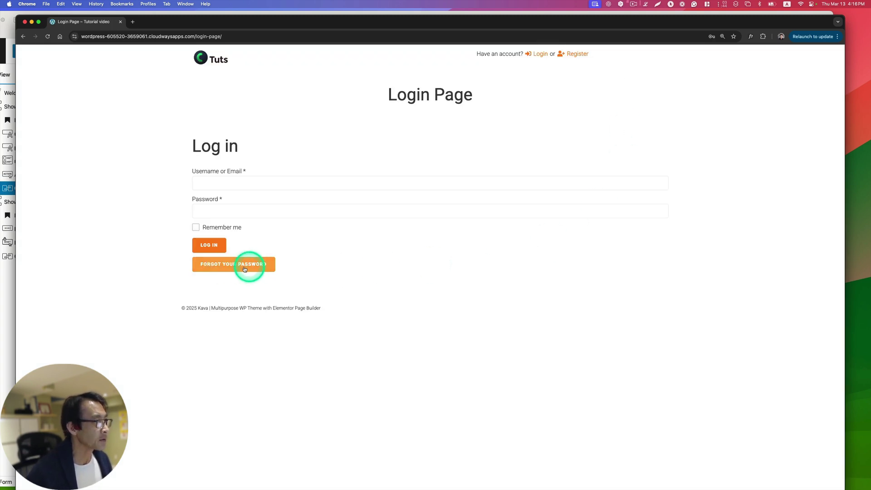
Switch to the Reset Password form and submit a reset request for the account's login/email
click(241, 266)
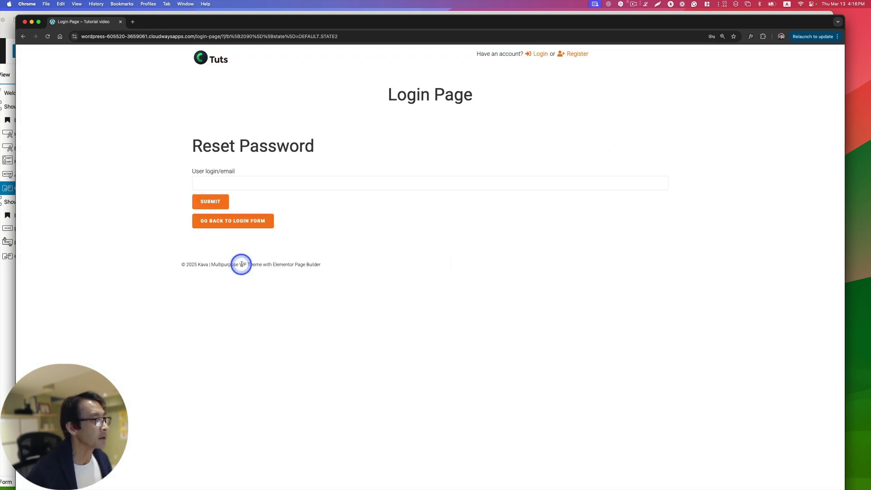
click(274, 185)
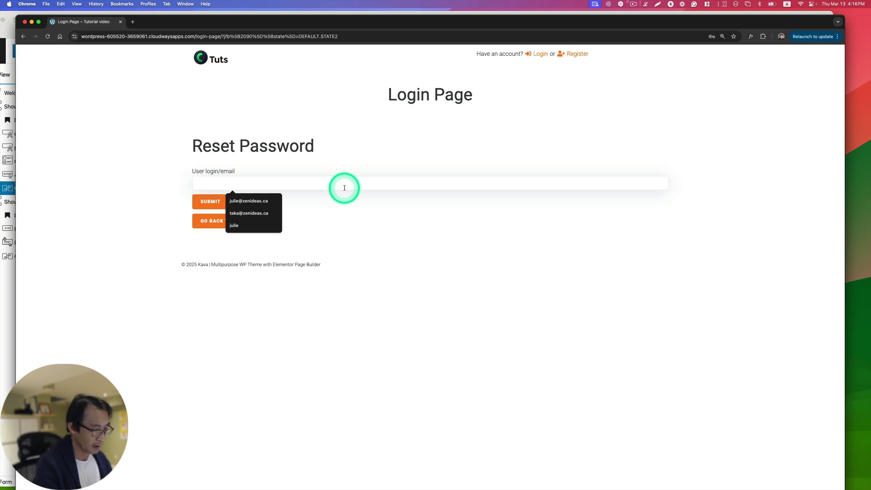
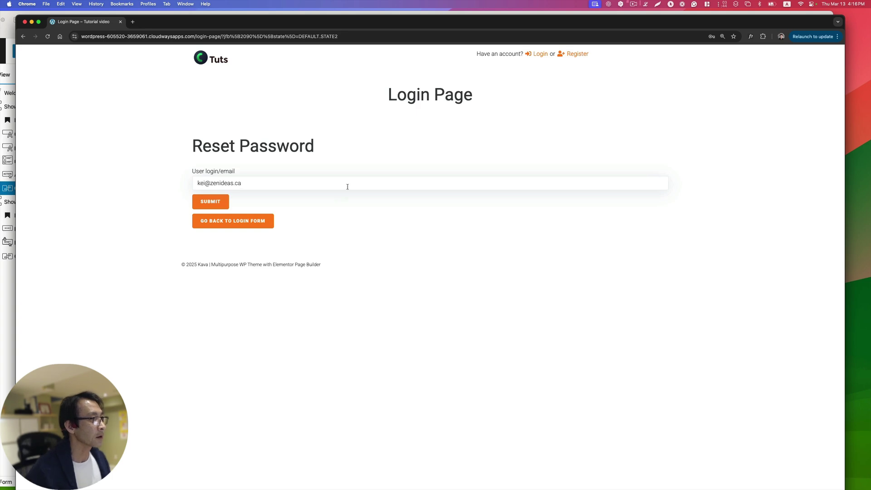
click(215, 203)
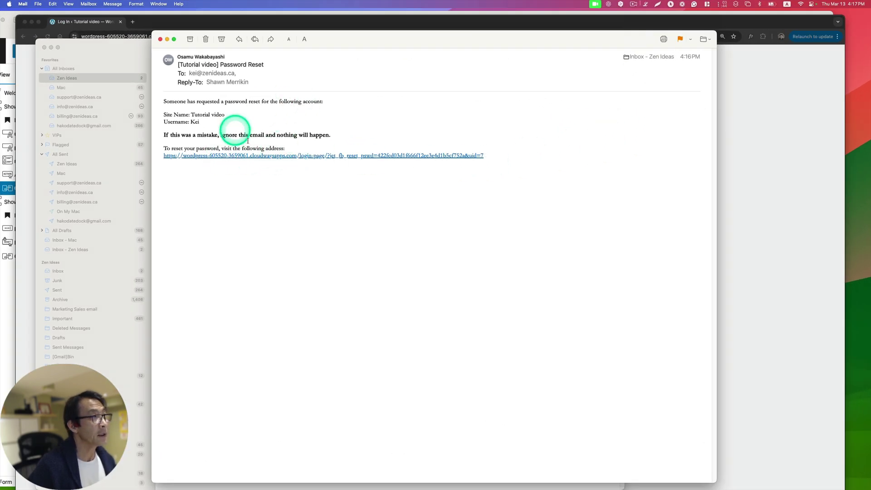
Follow the reset link in the Password Reset email to open the Reset Password page
click(332, 156)
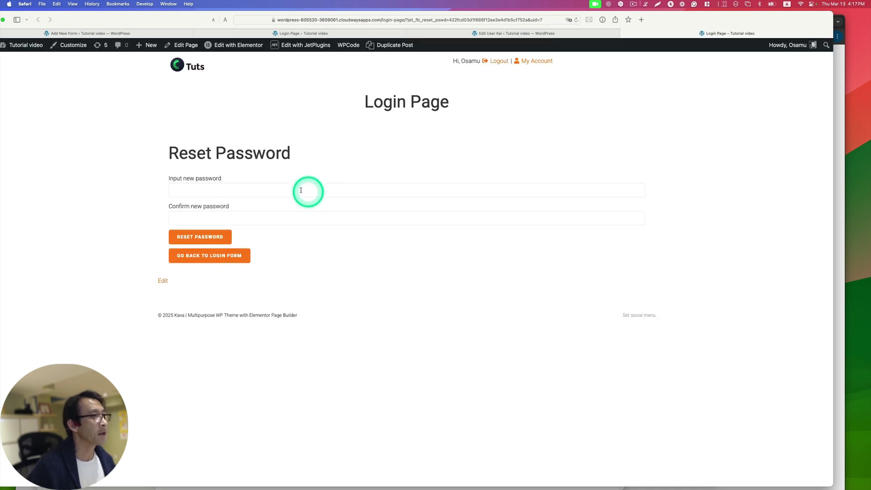
Dismiss Safari's strong-password suggestion, copy the reset page's URL, and return to Chrome
click(237, 189)
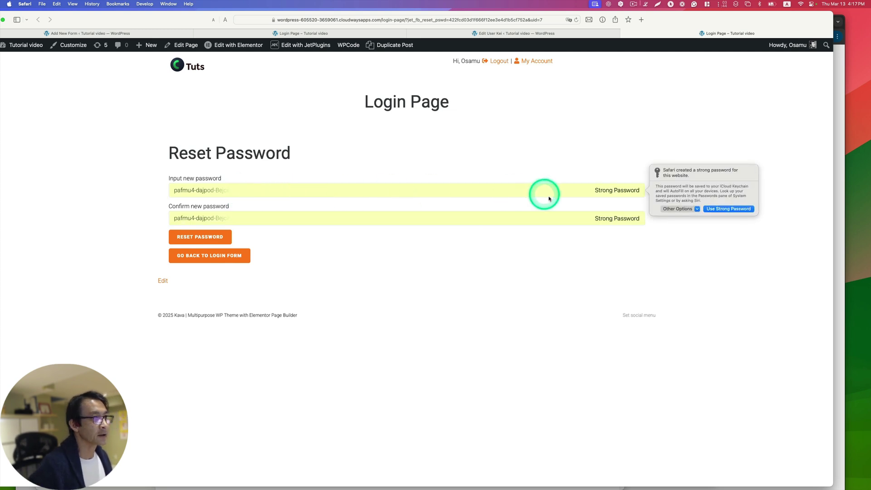
click(730, 209)
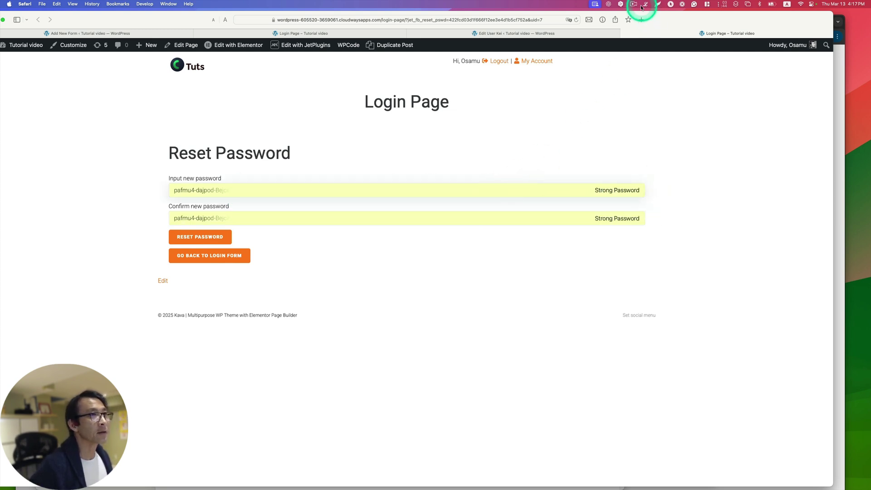
drag(671, 23, 667, 53)
click(537, 48)
key(super+c)
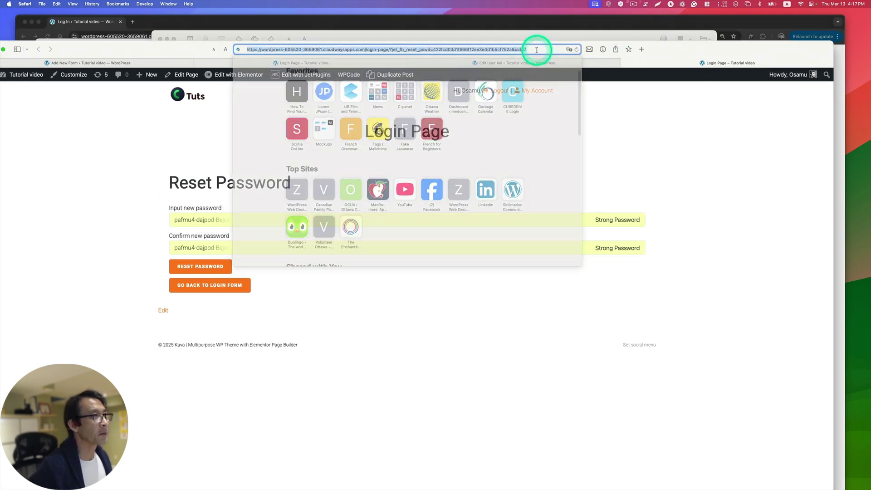
click(227, 25)
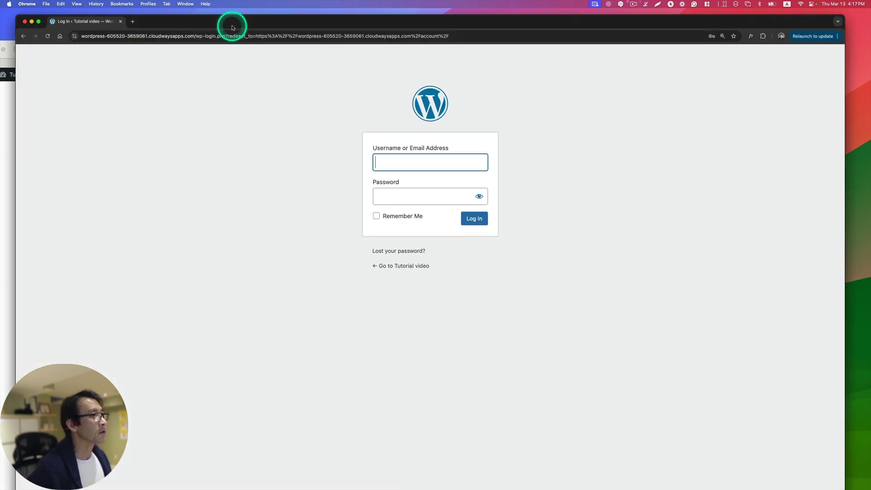
Load the copied reset-password URL in Chrome's address bar
click(429, 36)
key(super+v)
key(Return)
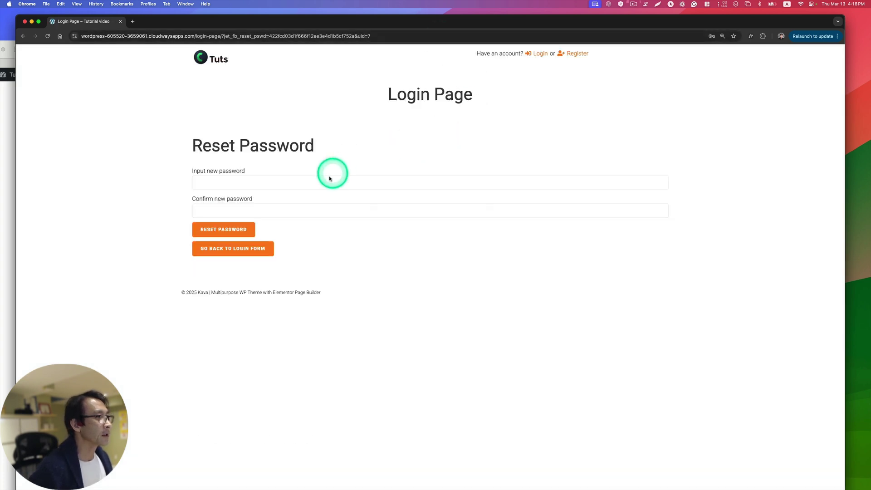
Enter the new password in both password fields and submit the reset
click(335, 180)
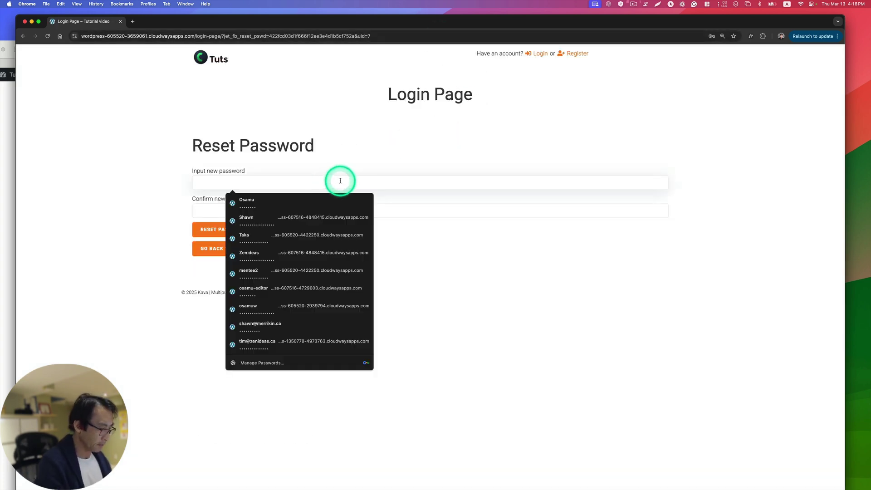
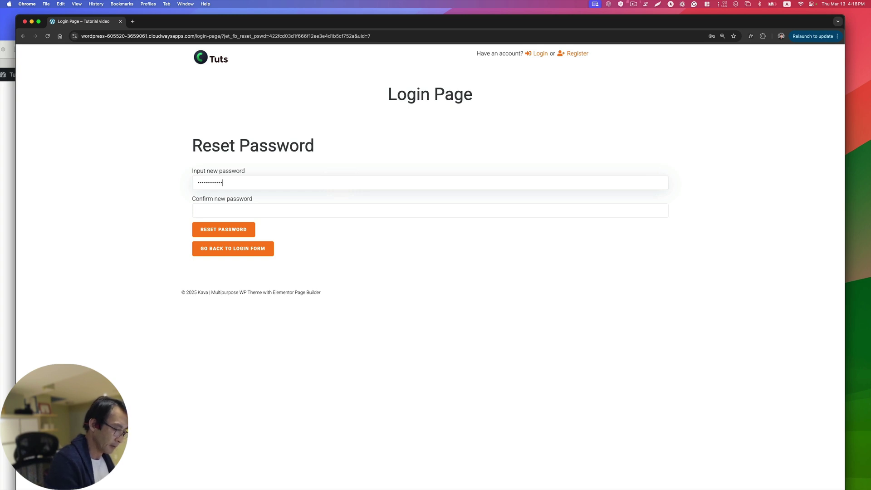
click(328, 210)
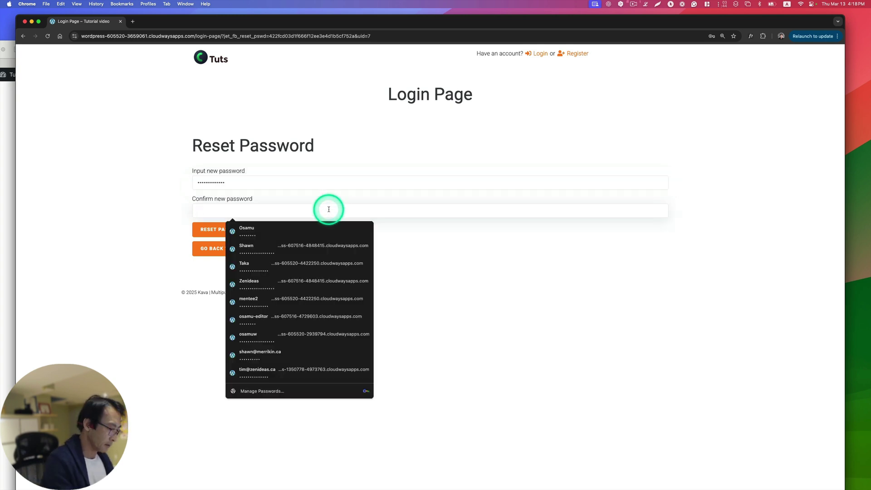
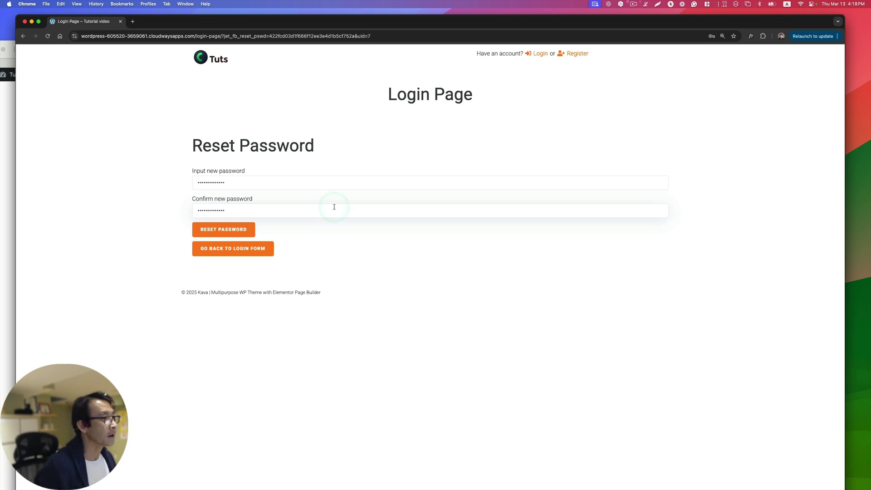
click(220, 230)
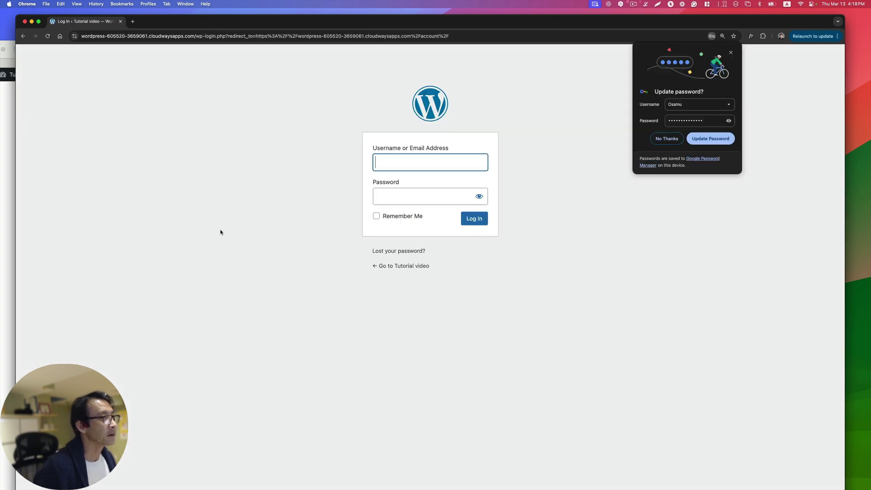
Decline Chrome's password update, then log in with the account email and new password
click(665, 139)
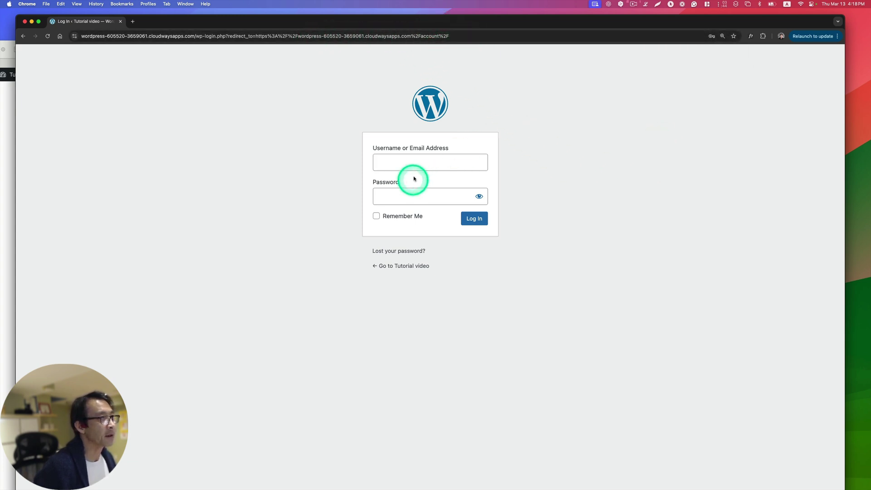
click(413, 161)
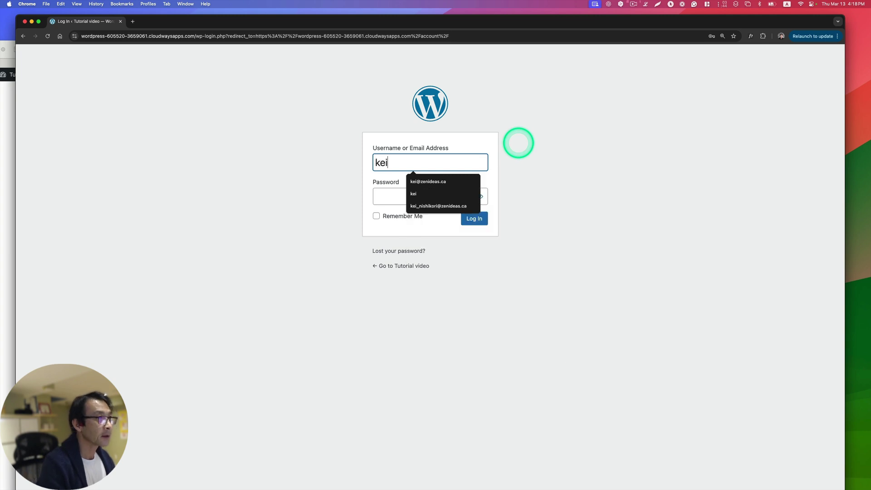
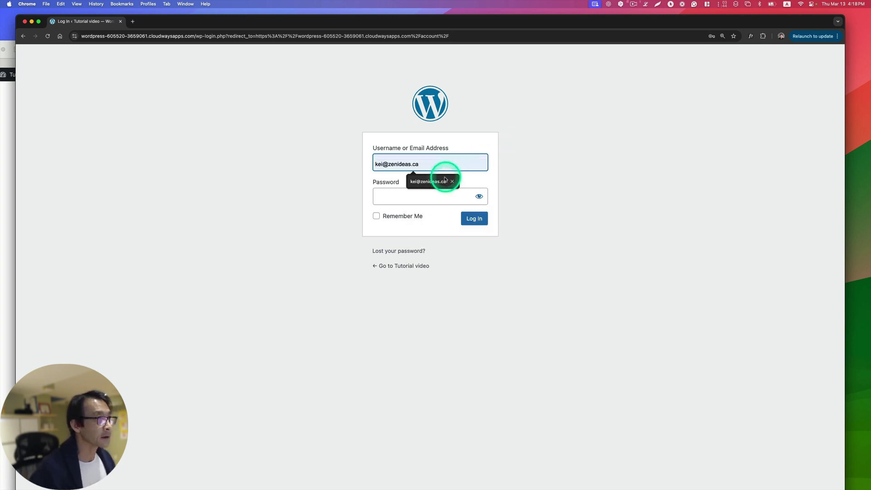
click(446, 180)
click(445, 196)
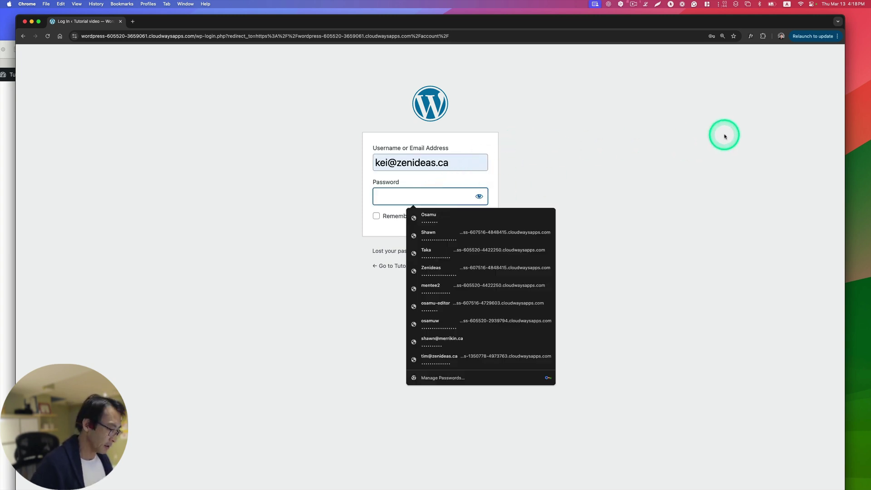
text(•••••••)
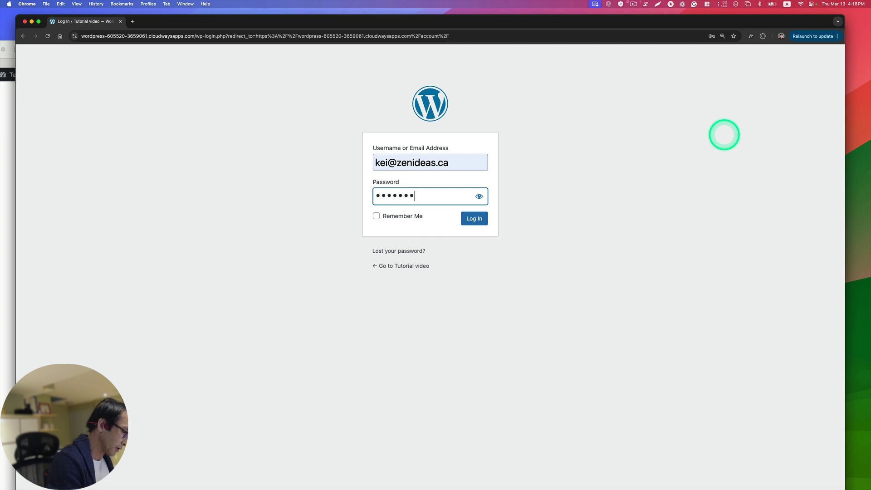
text(••)
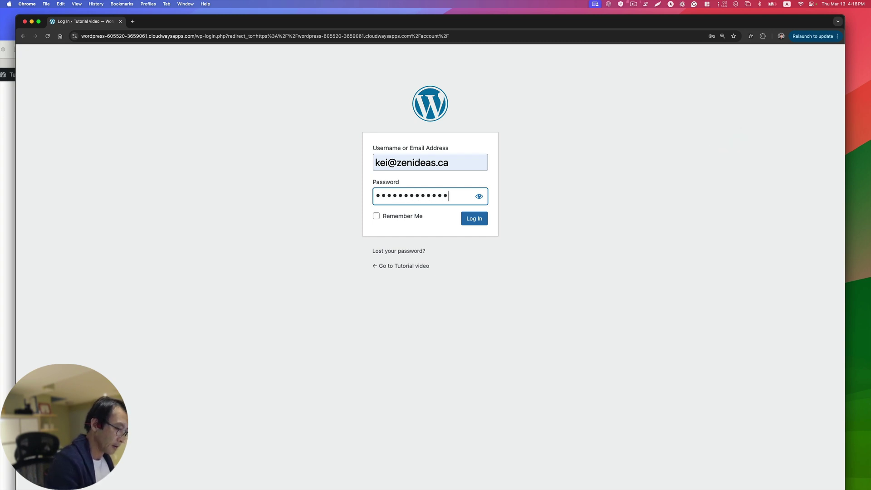
click(481, 224)
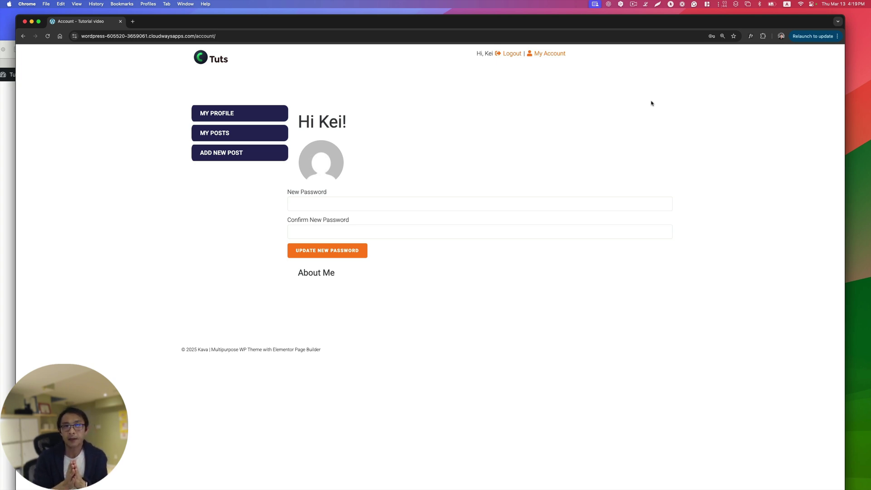
click(774, 3)
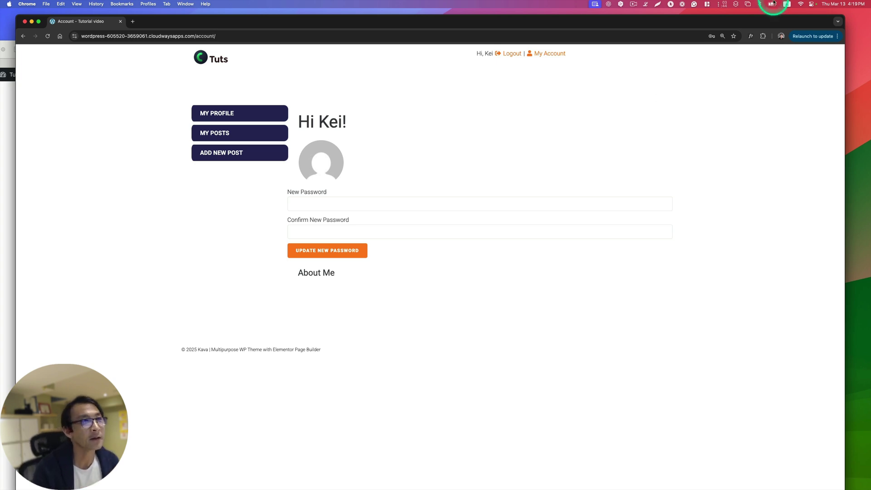